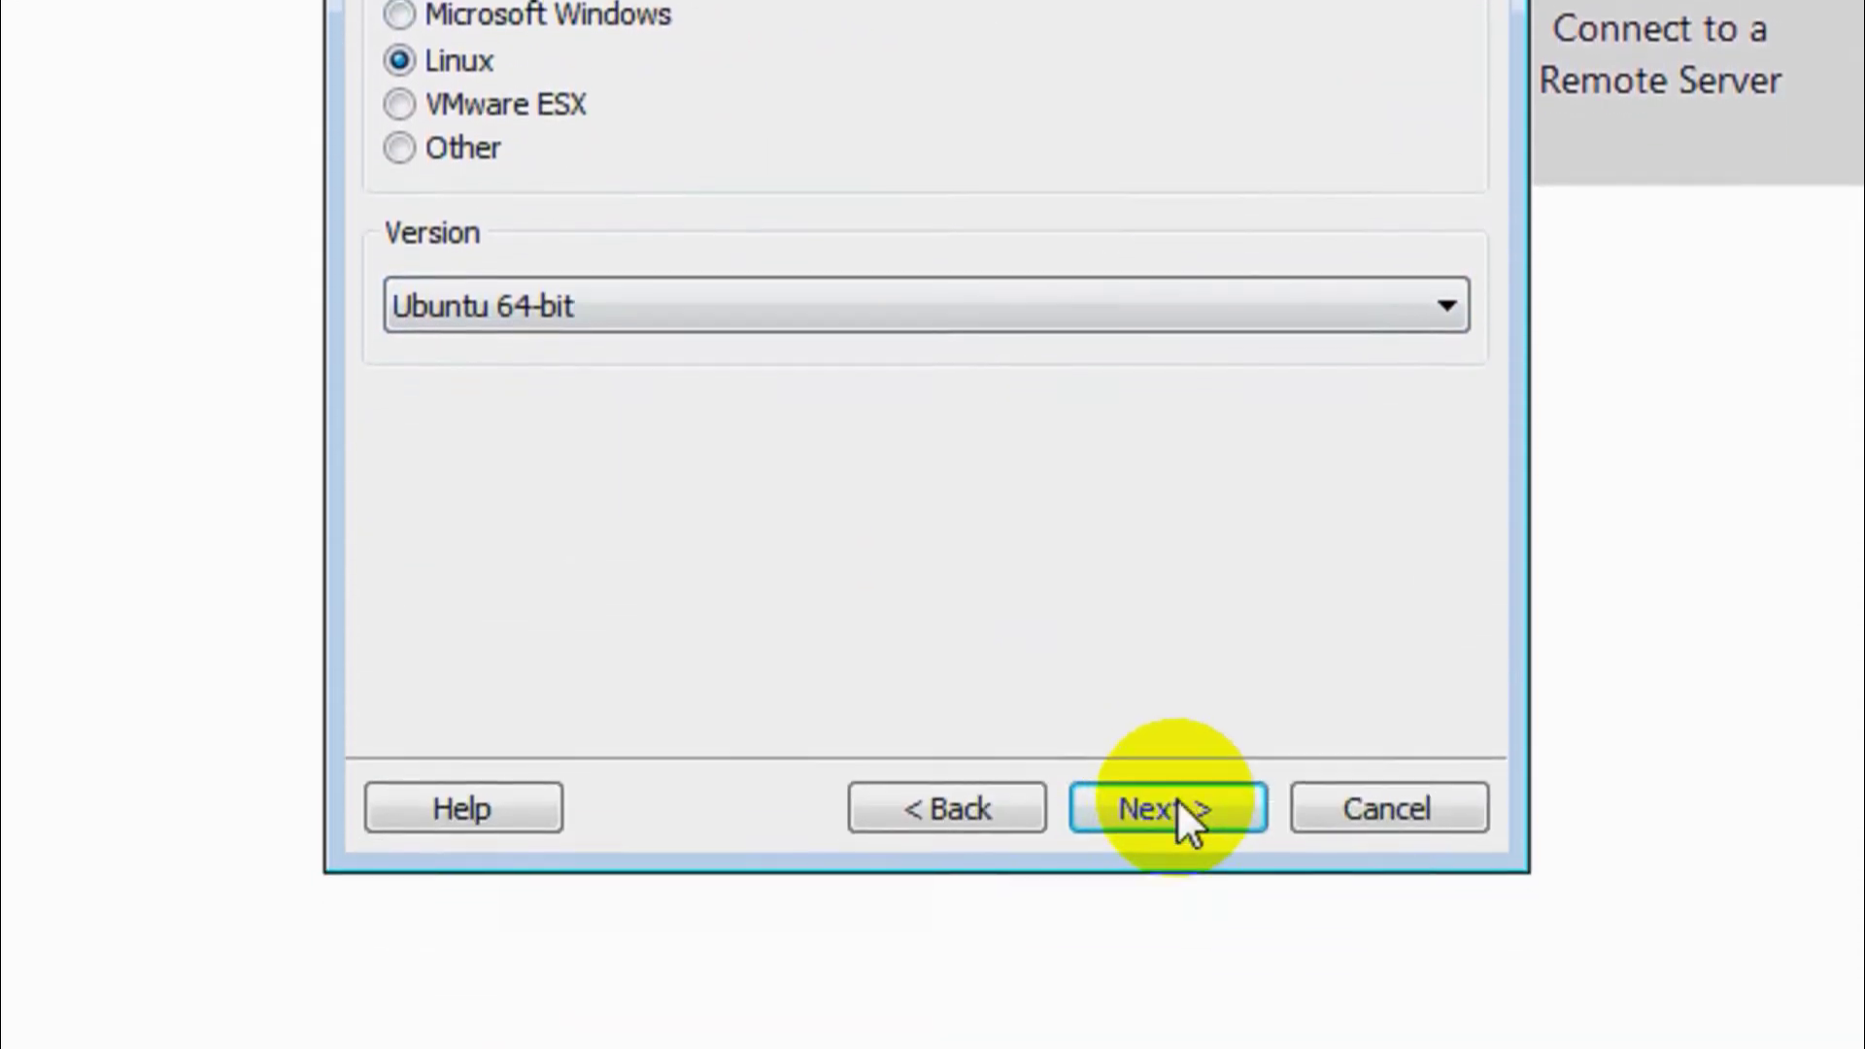
- Choose Linux with Ubuntu 64-bit as the guest operating system and continue
click(1183, 1004)
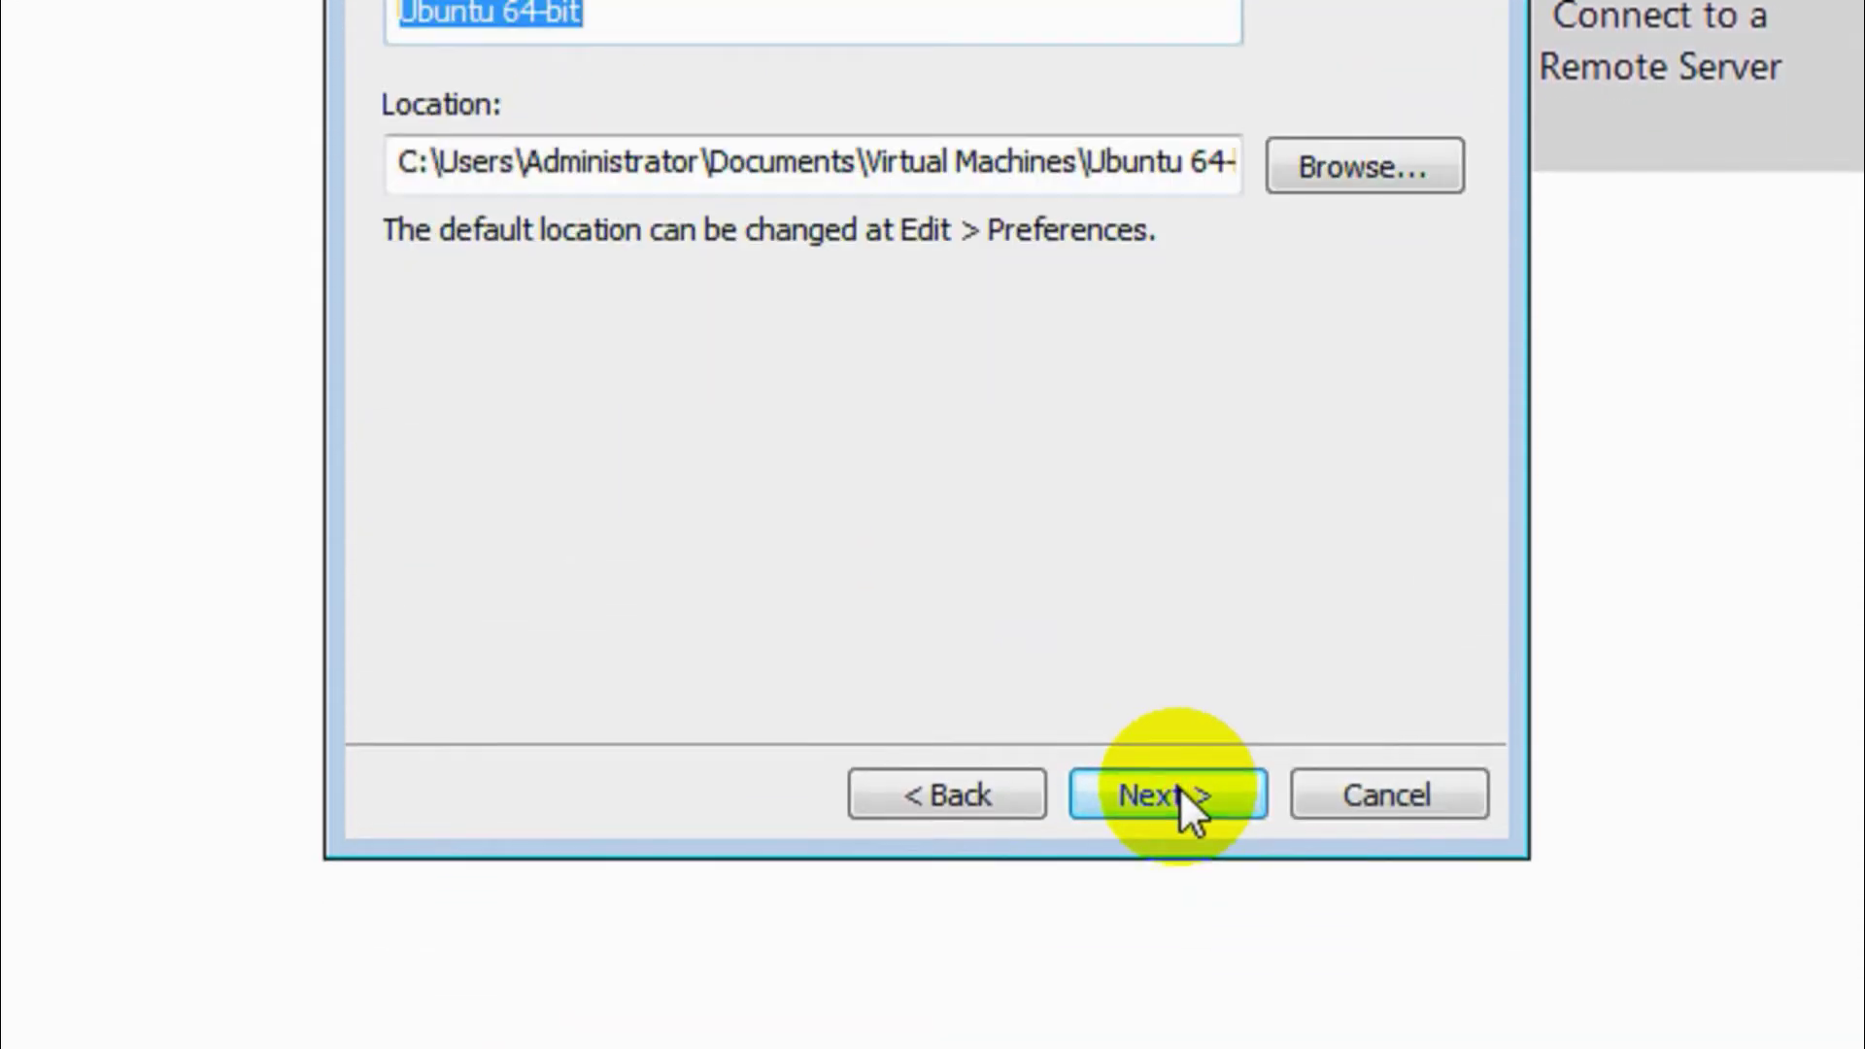
- Change the machine name from 'Ubuntu 64-bit' to 'Ubuntu Desktop 19.10' and continue
drag(630, 266, 493, 274)
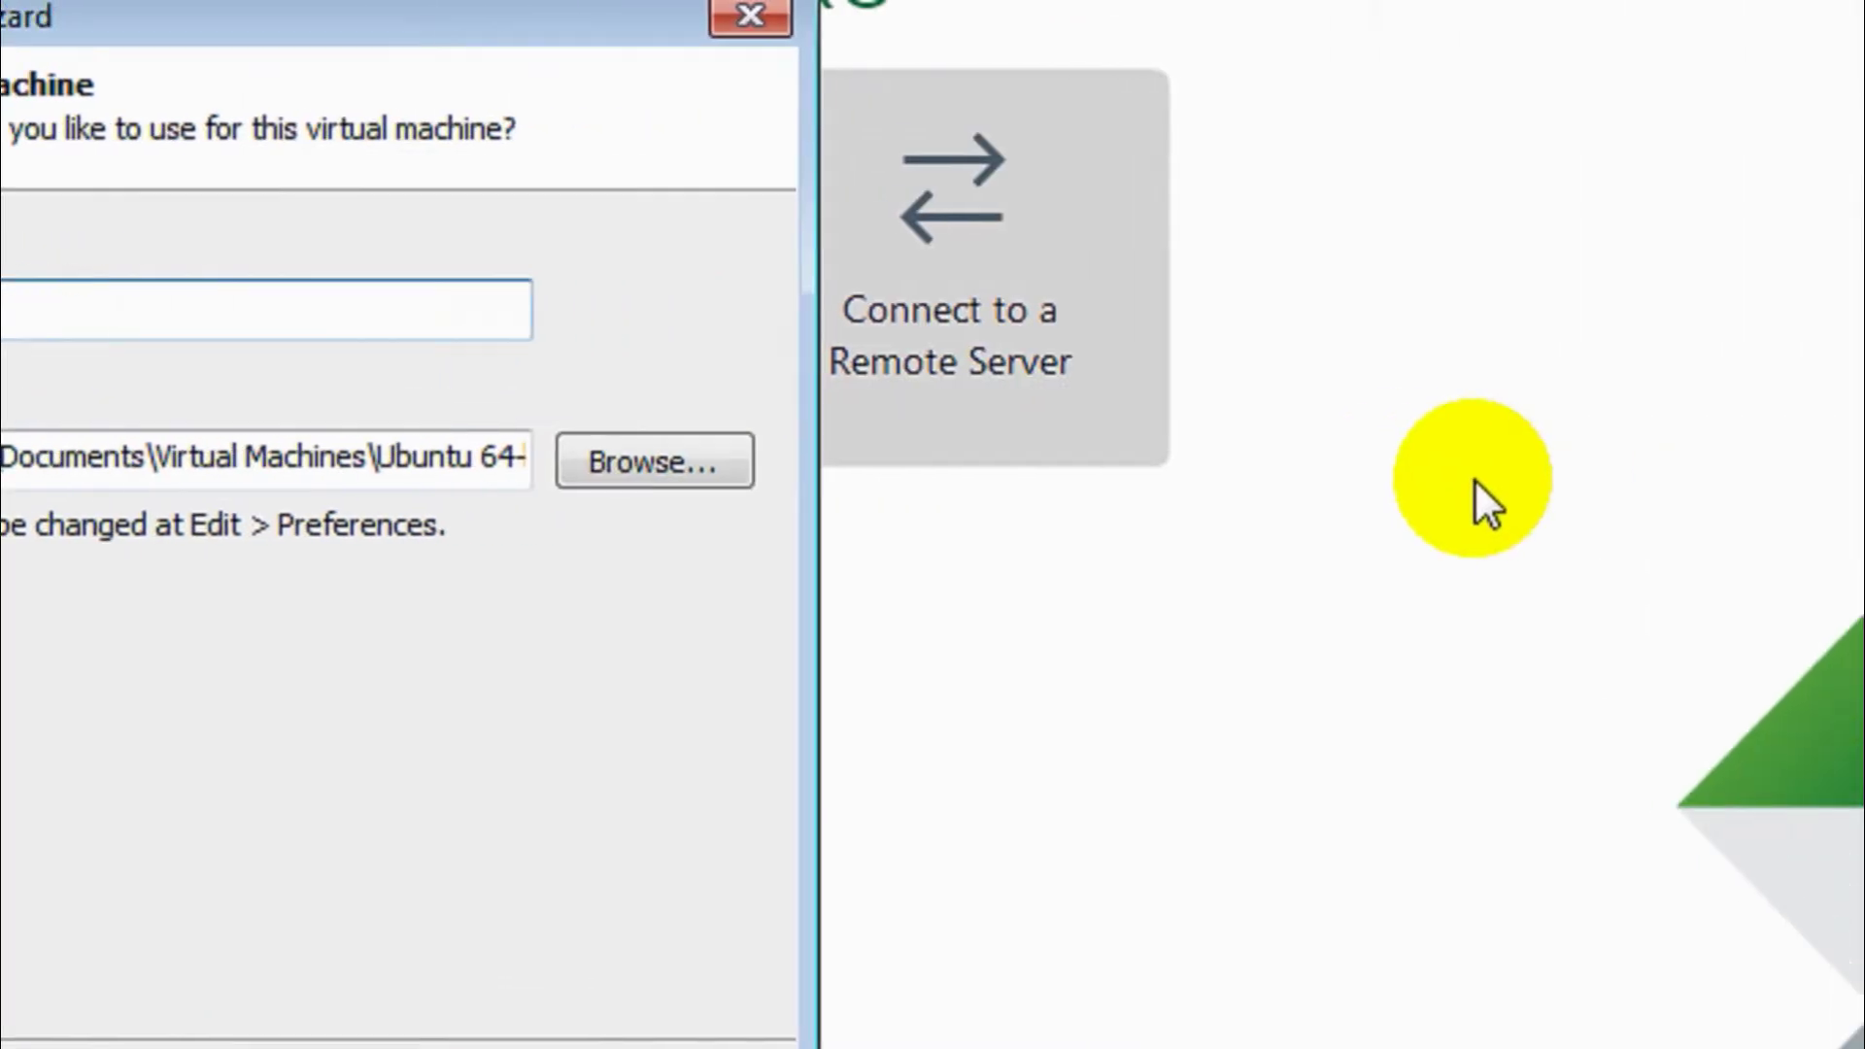
text(Desktop)
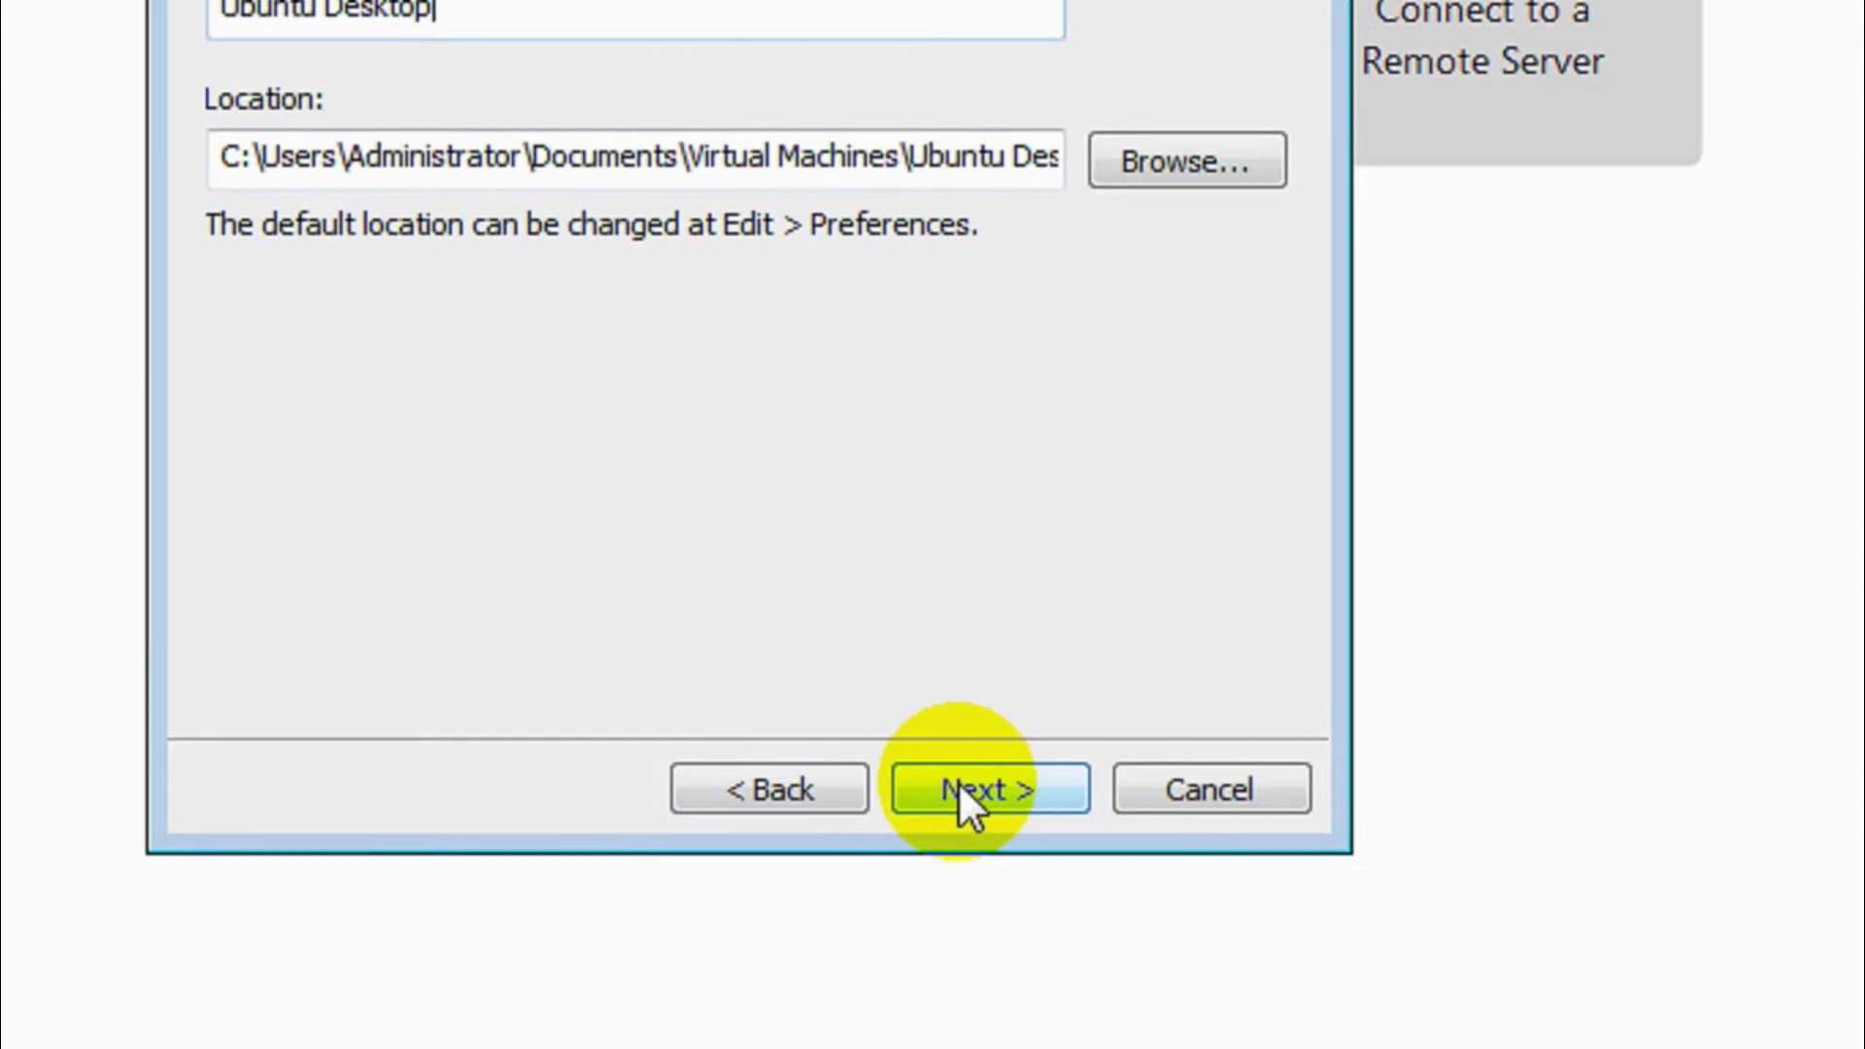
text(18)
key(BackSpace)
text(910)
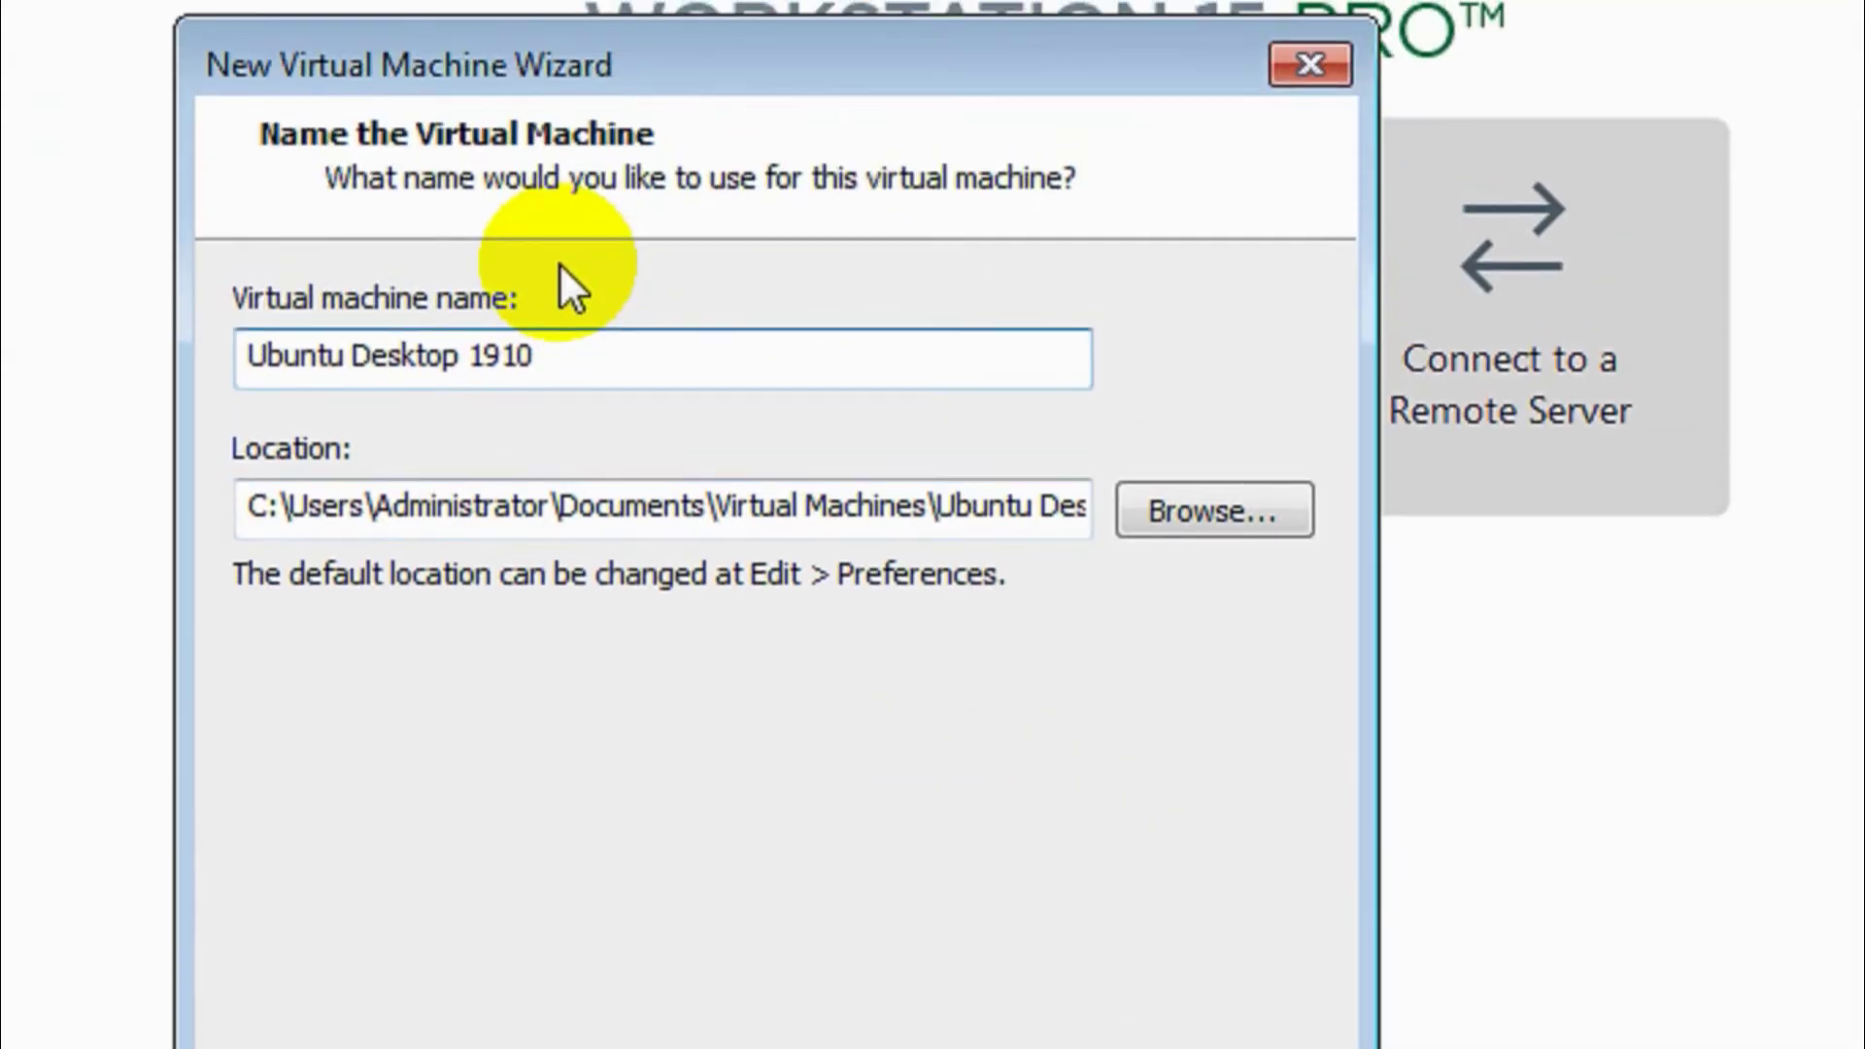
key(Left)
key(Left)
text(.)
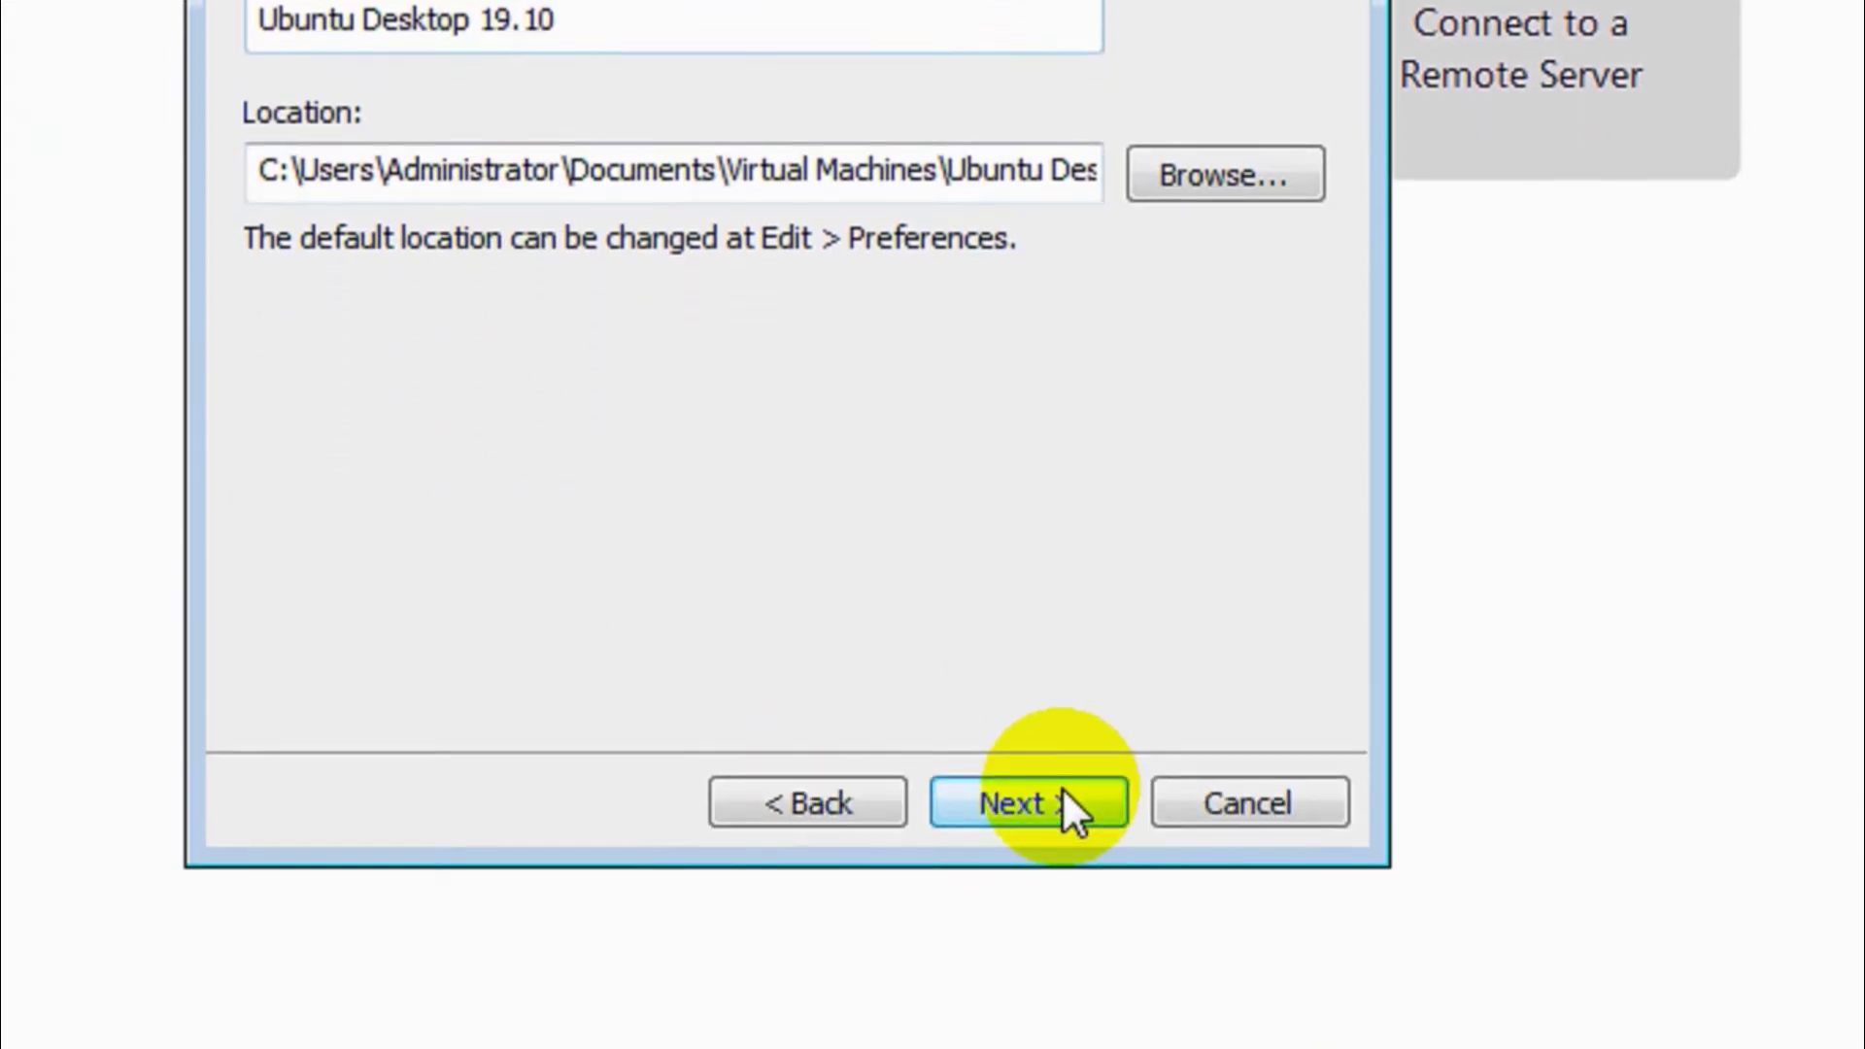
click(1057, 786)
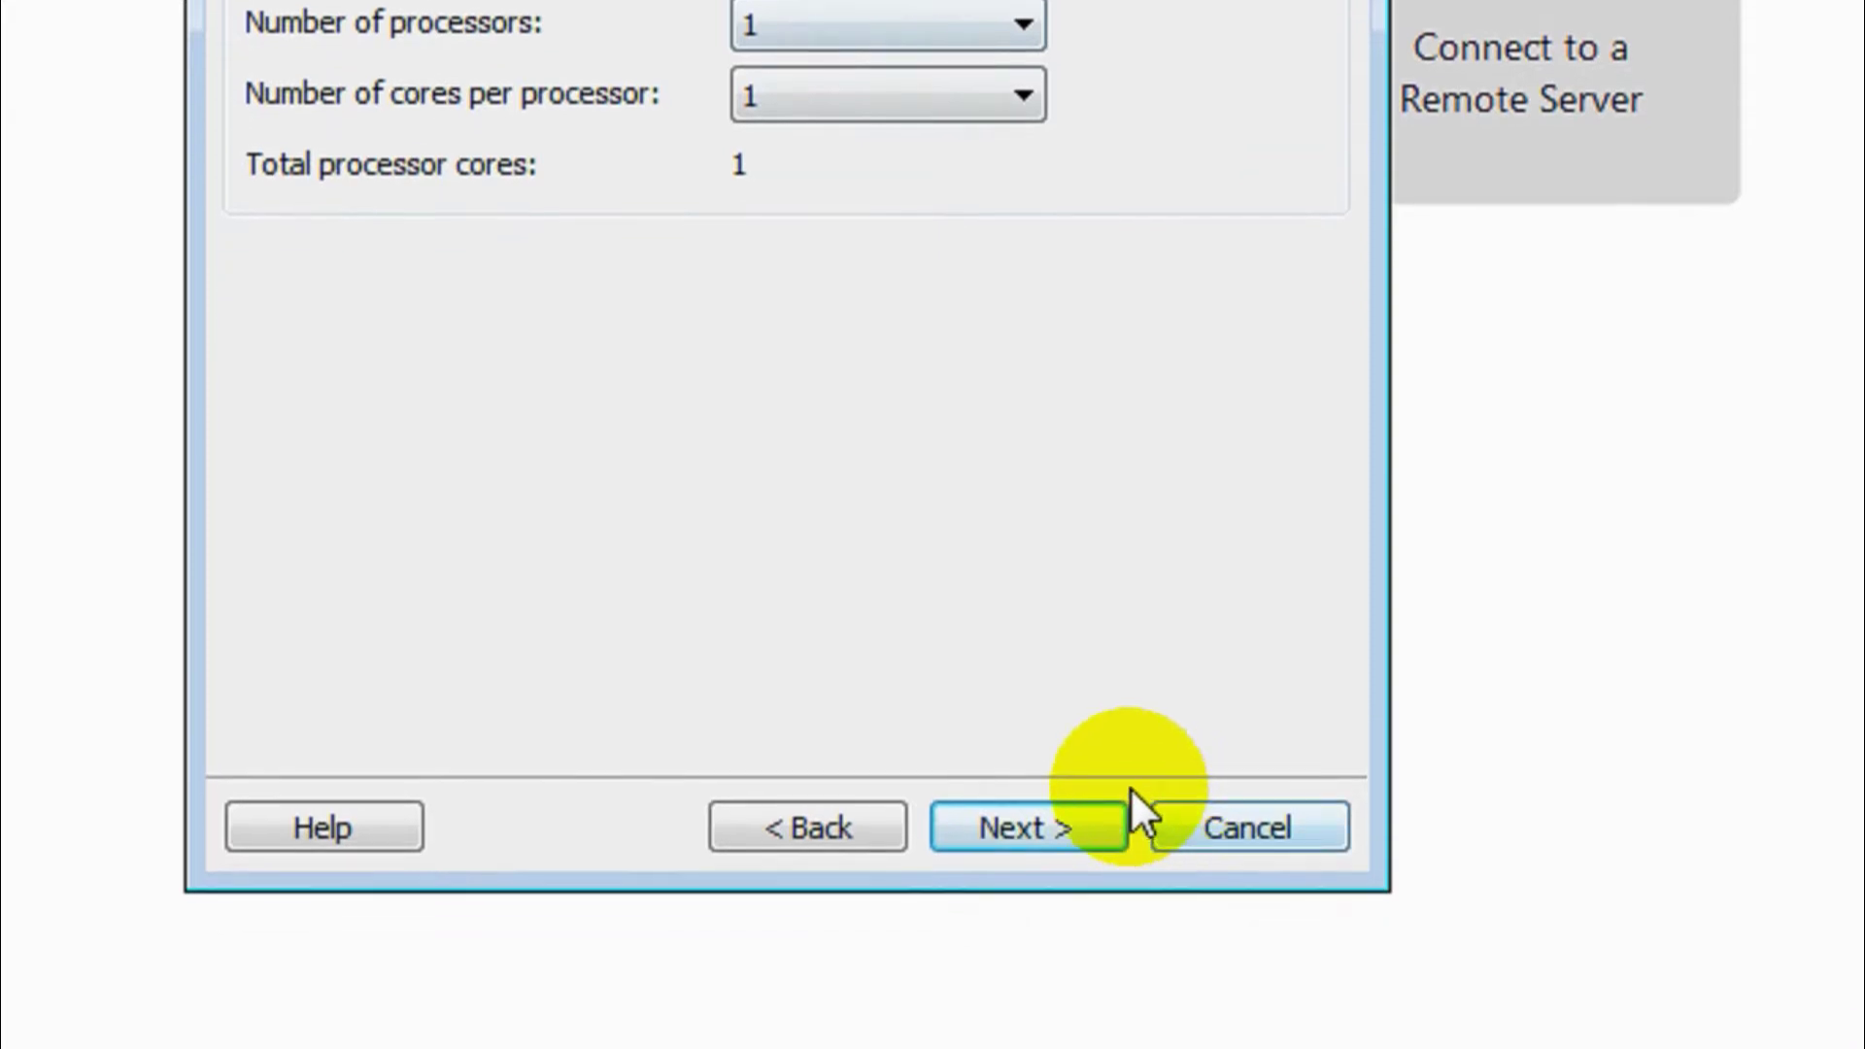
- Keep 1 processor and set the memory to 2048 MB
click(1104, 790)
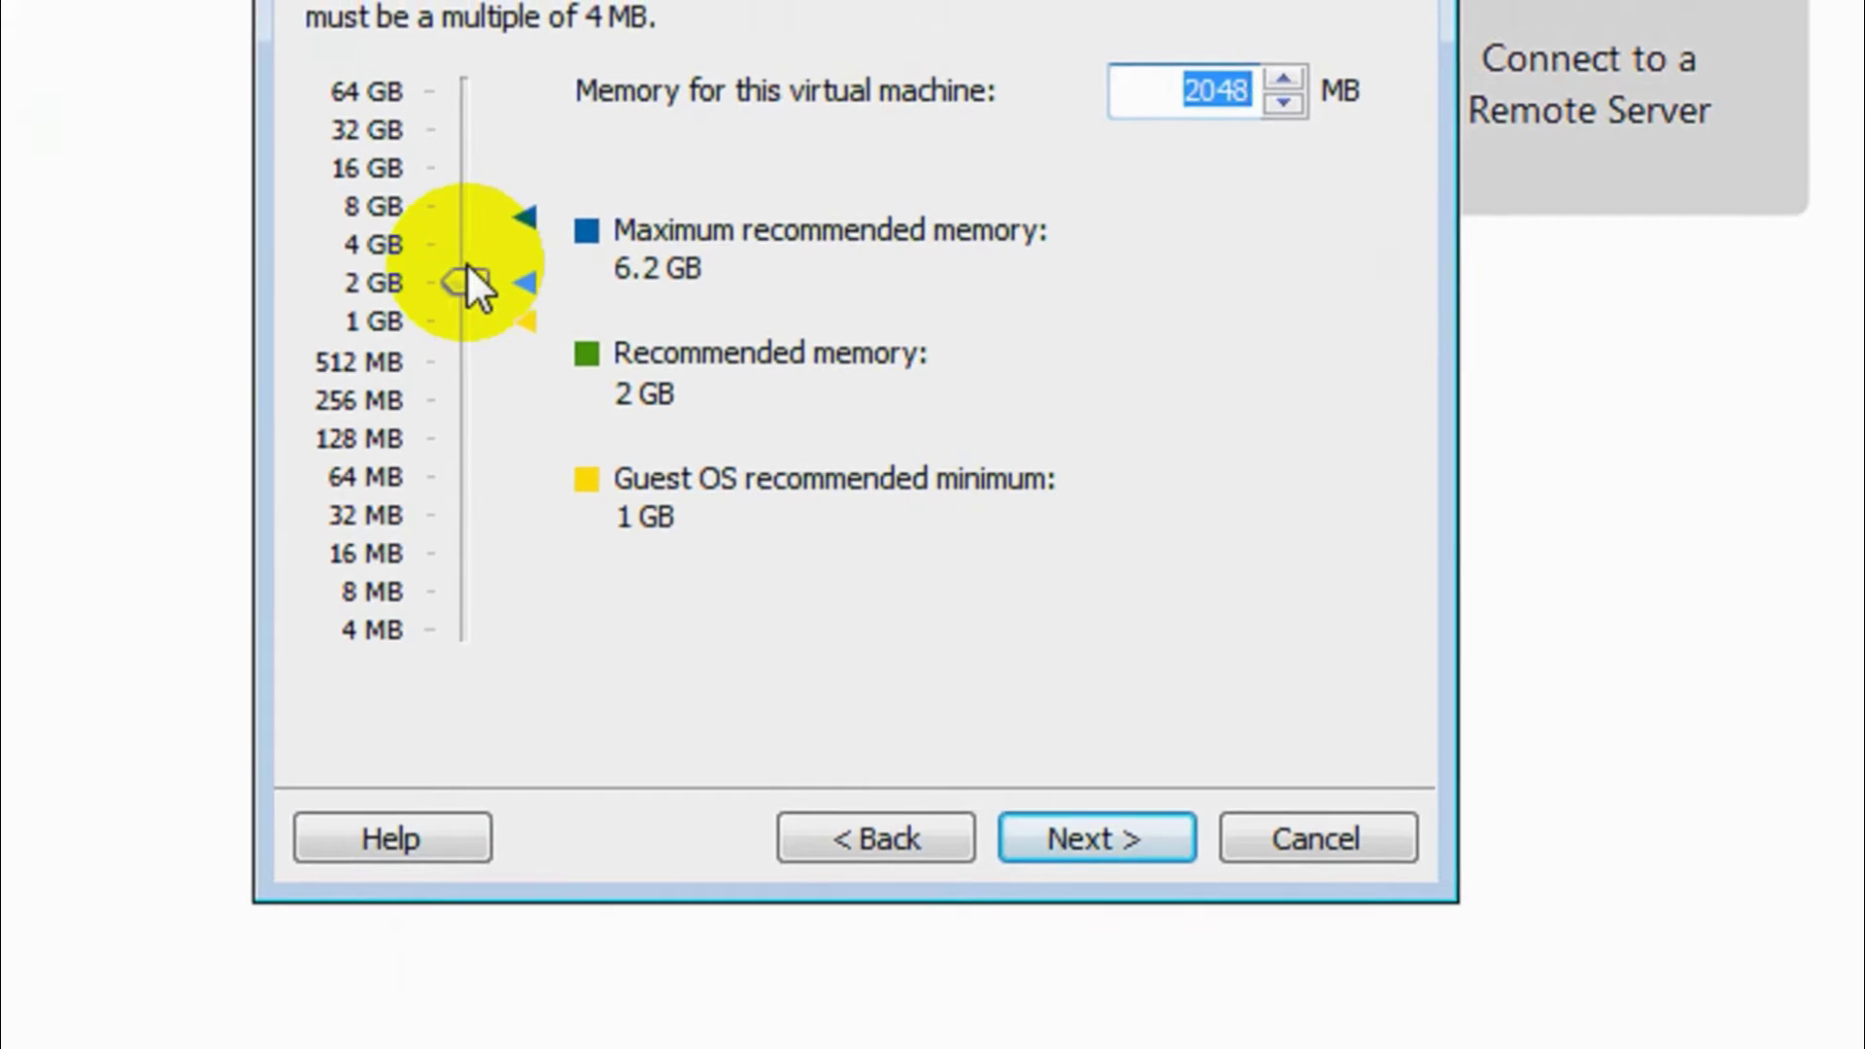
click(468, 268)
click(463, 268)
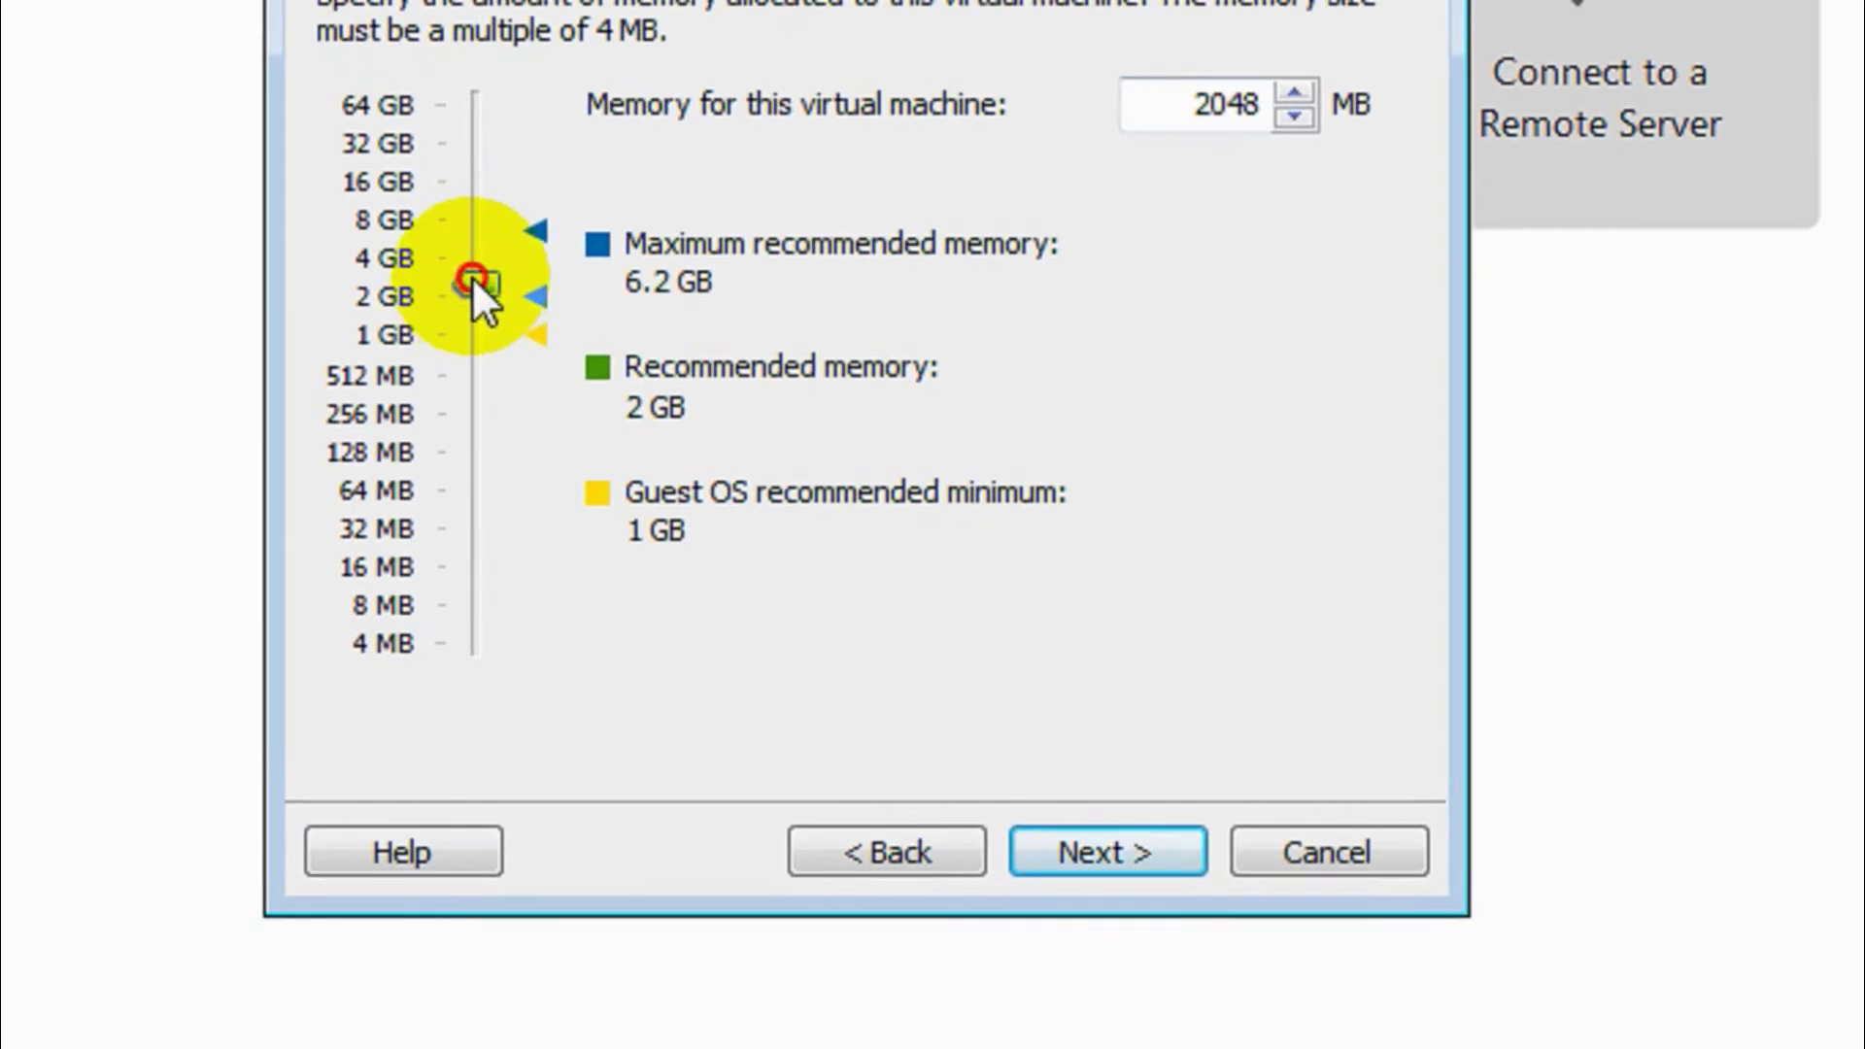
drag(474, 282, 474, 300)
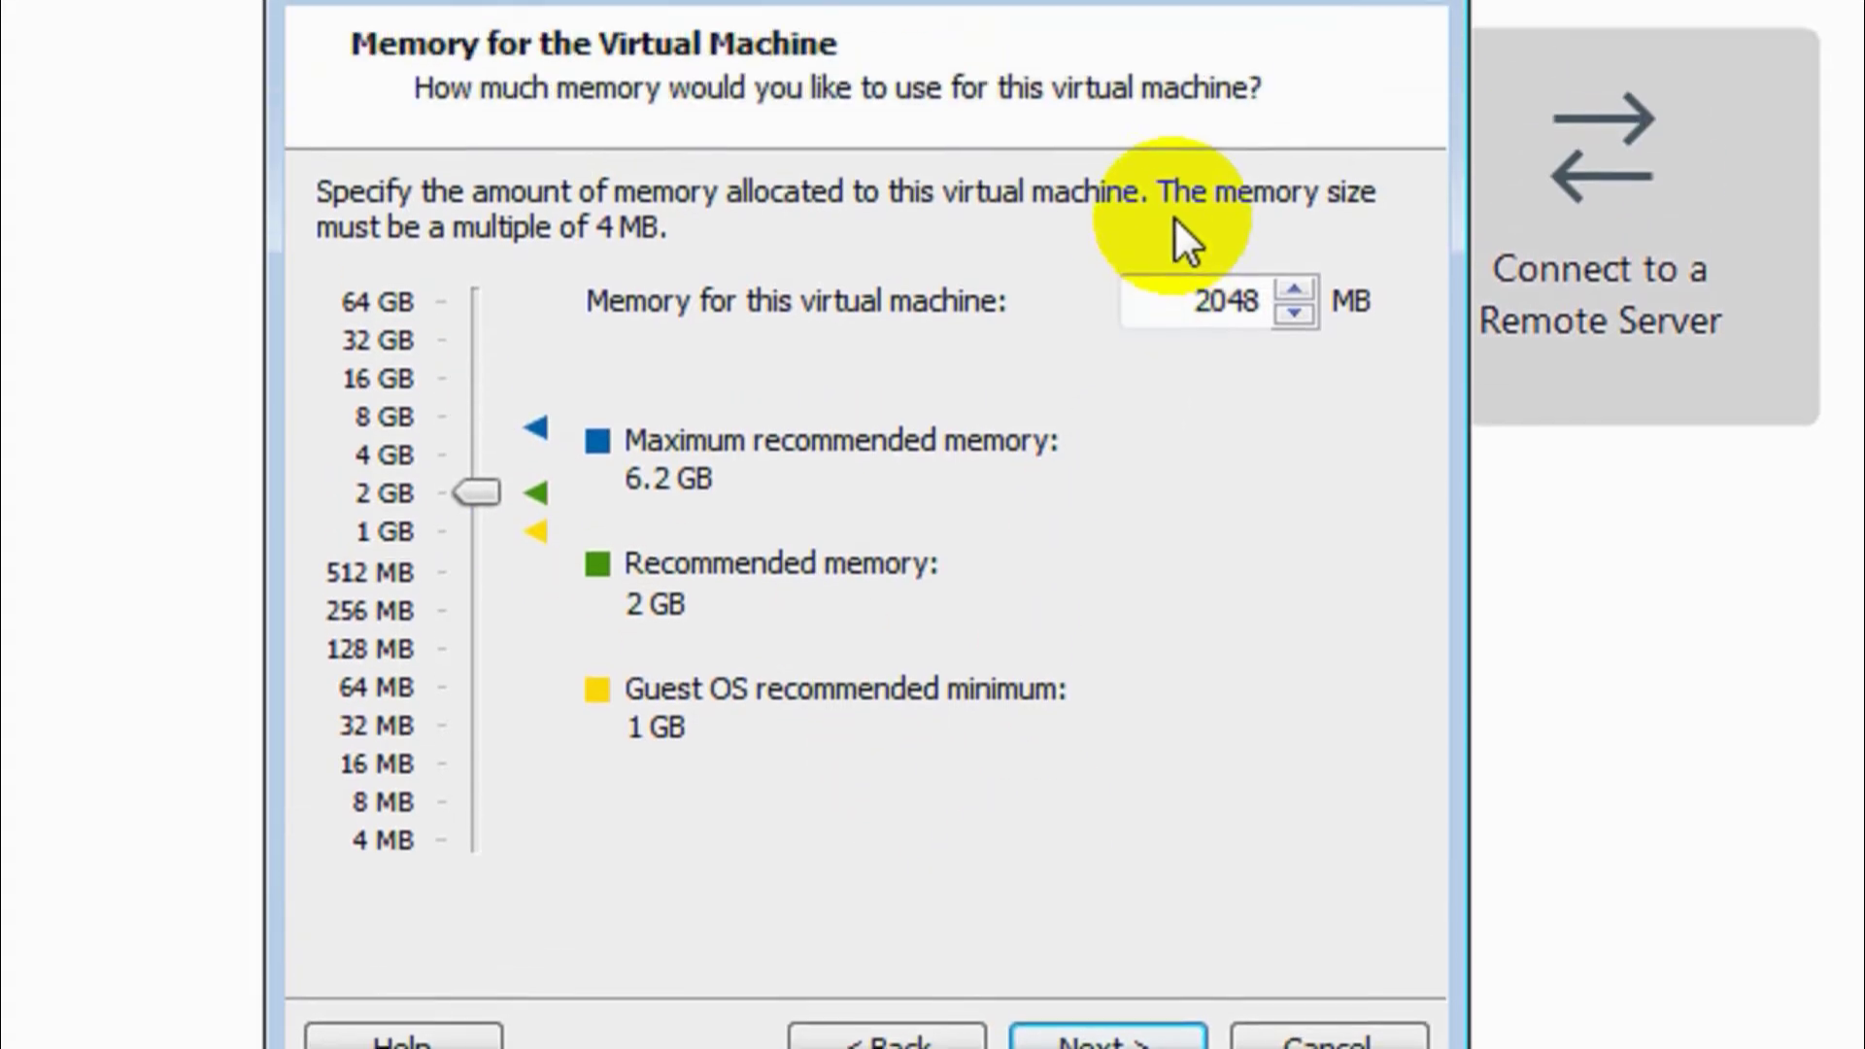
click(1294, 309)
click(1294, 334)
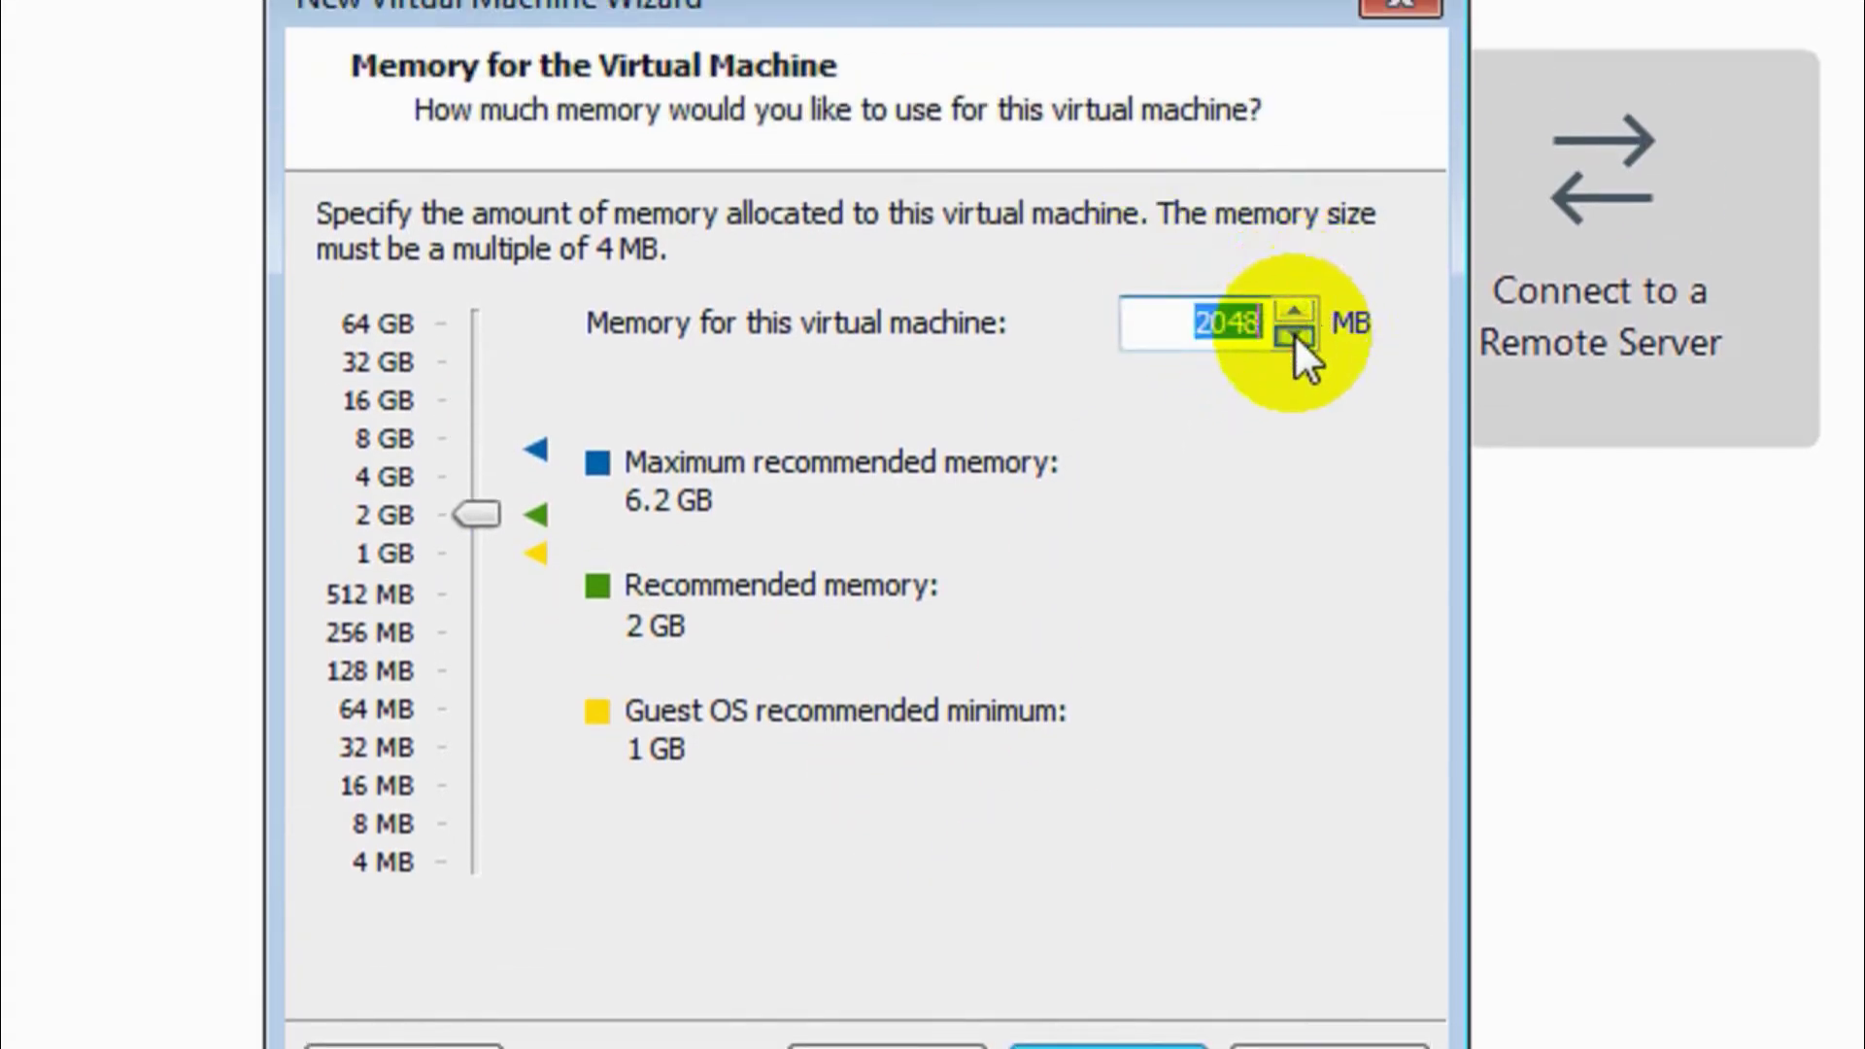
click(1178, 992)
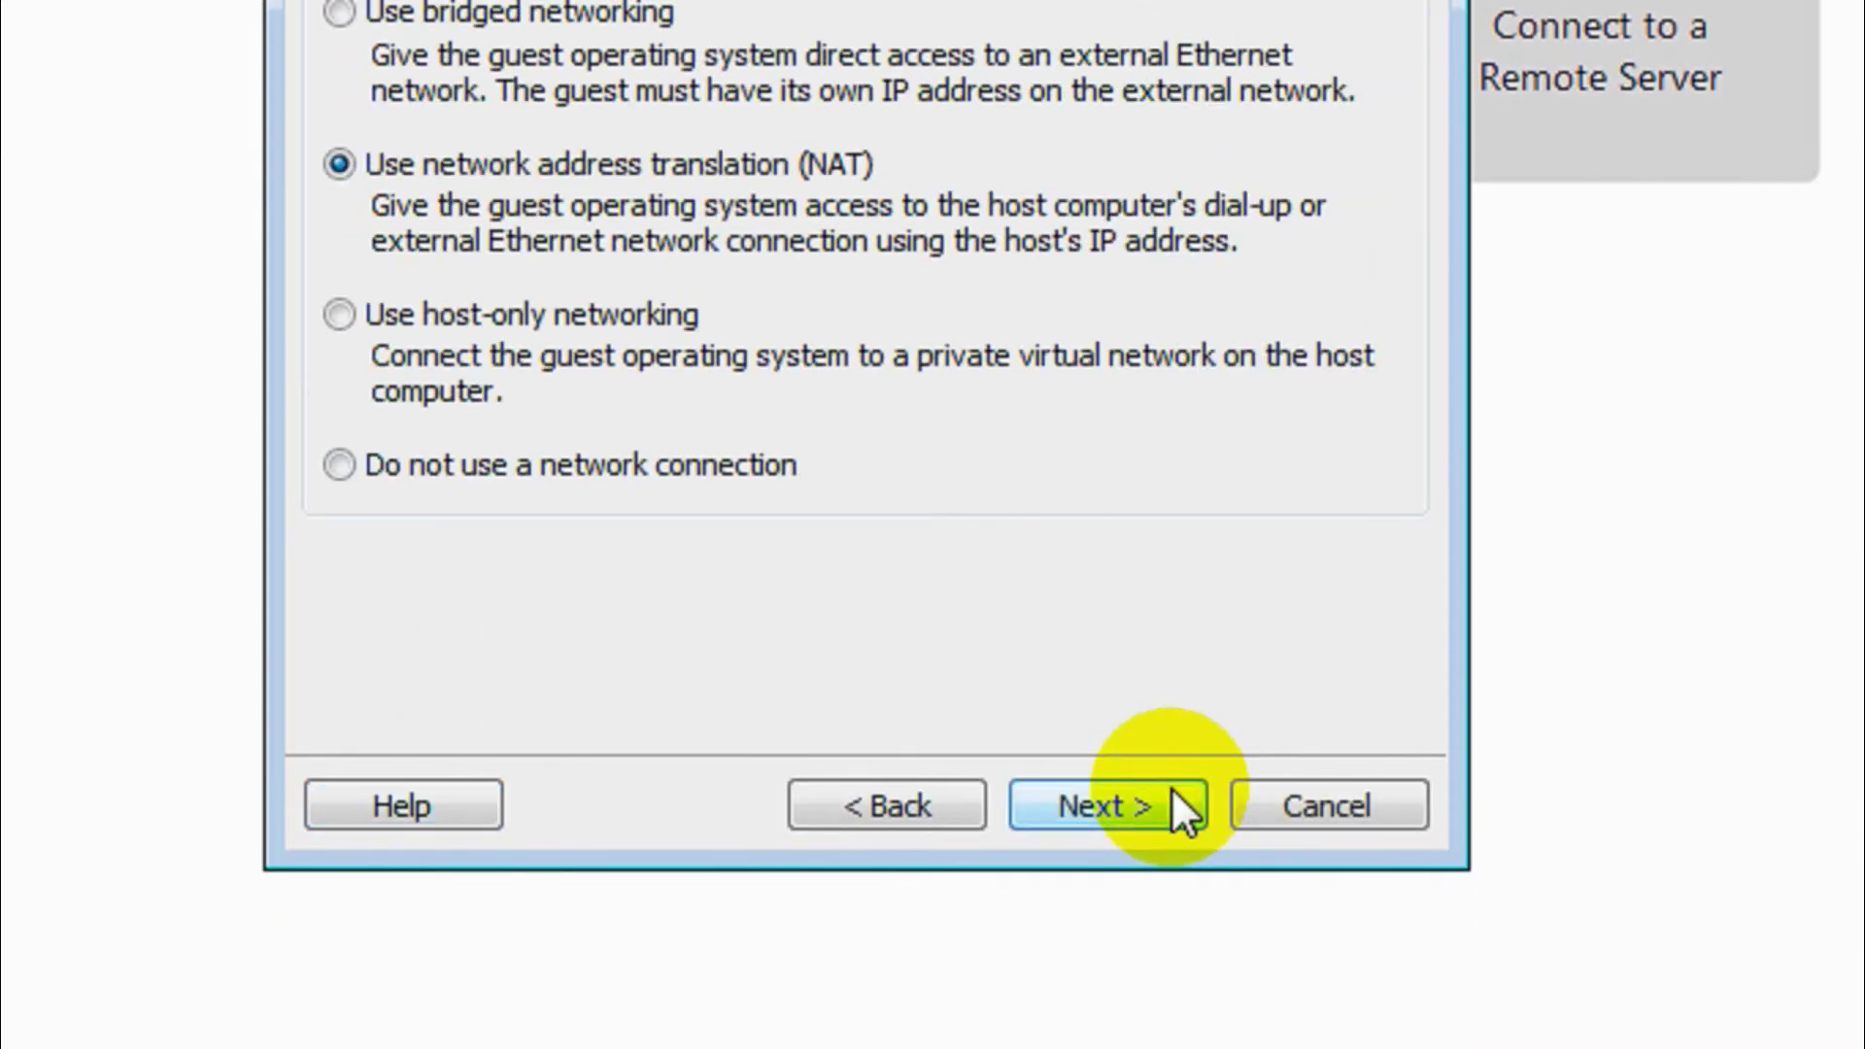
- Accept NAT networking, the LSI Logic controller and the SCSI disk type
click(1169, 807)
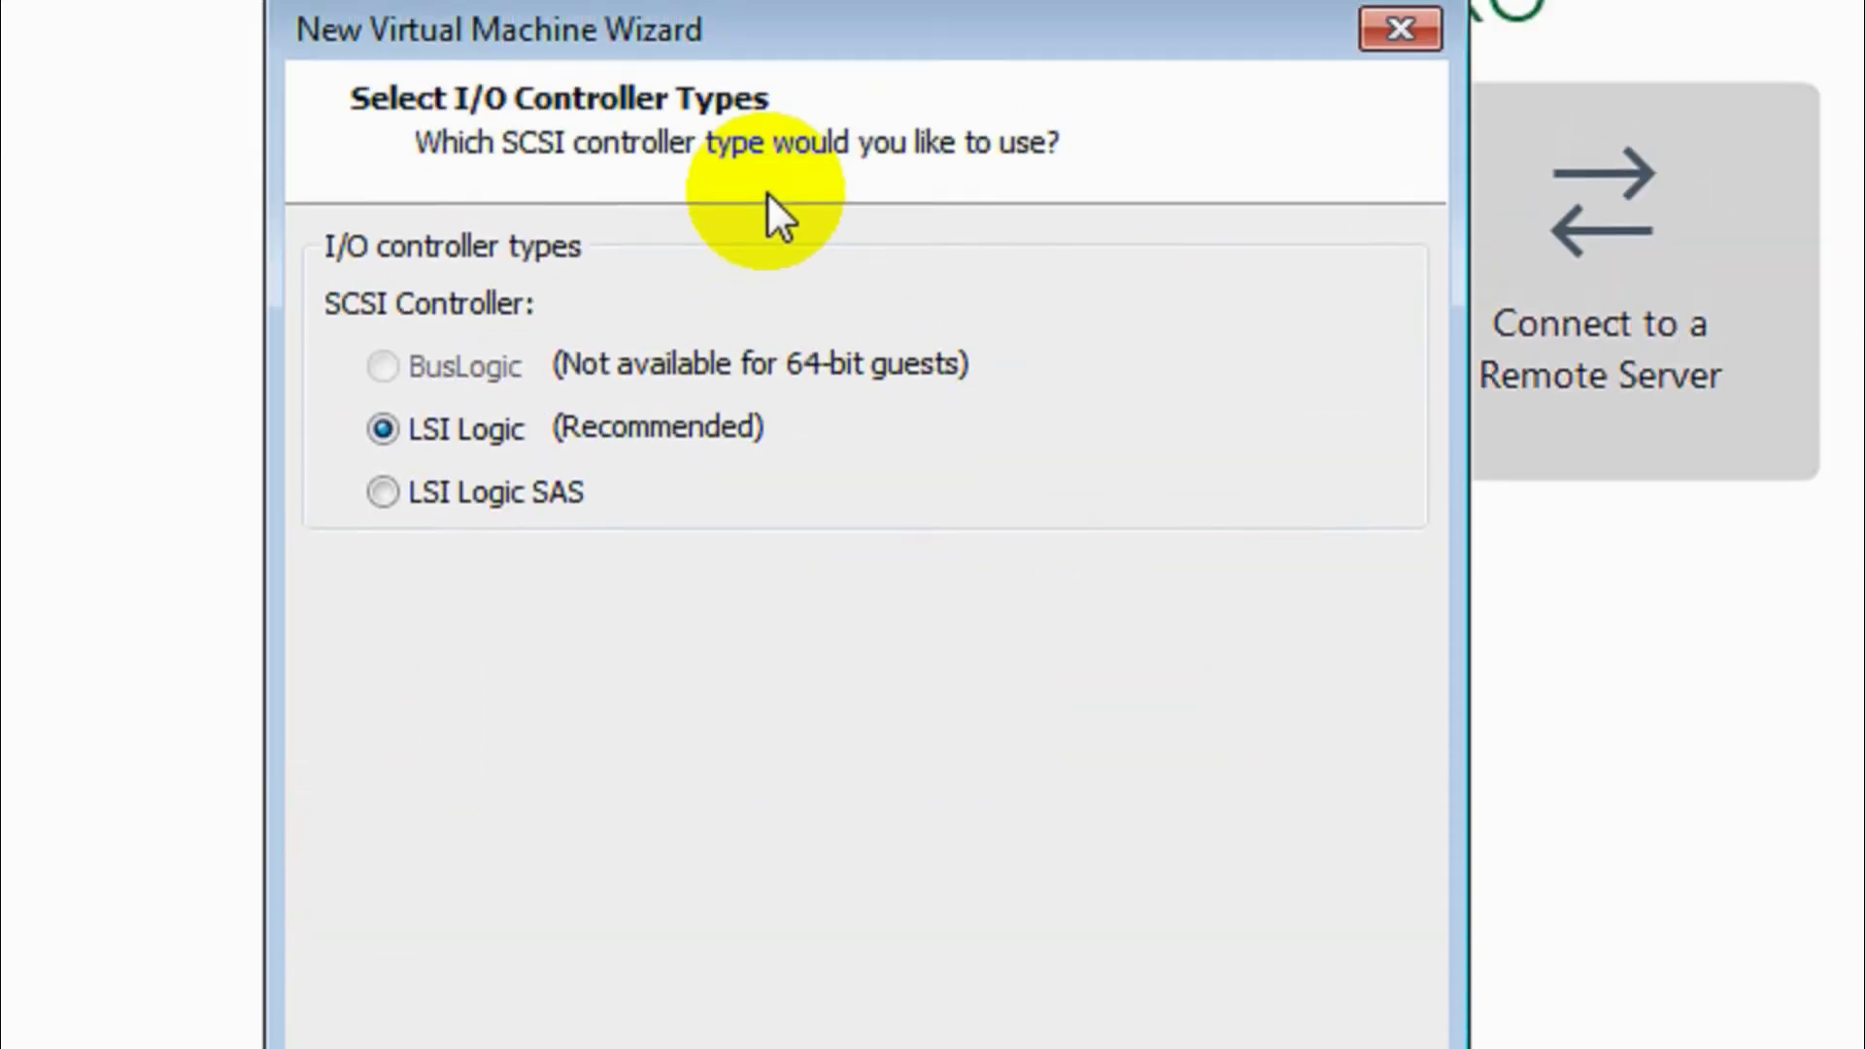
click(890, 803)
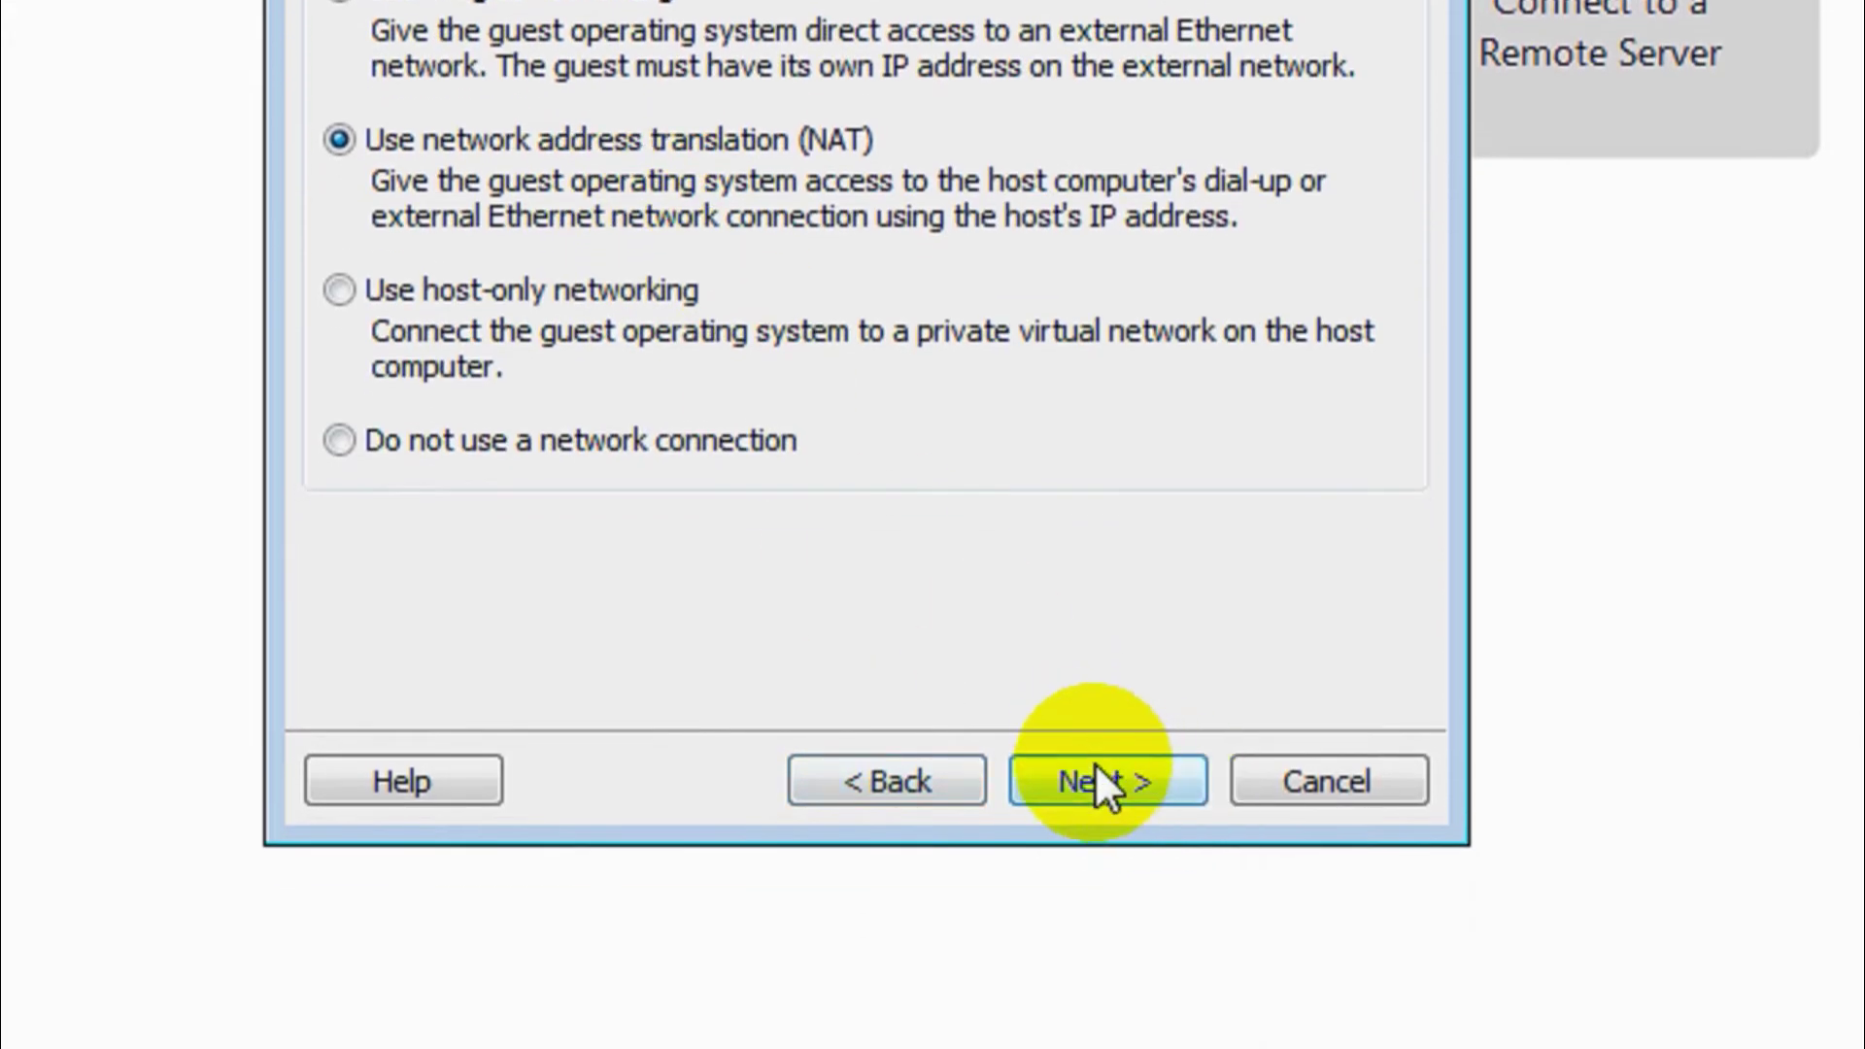
click(1105, 806)
click(1098, 772)
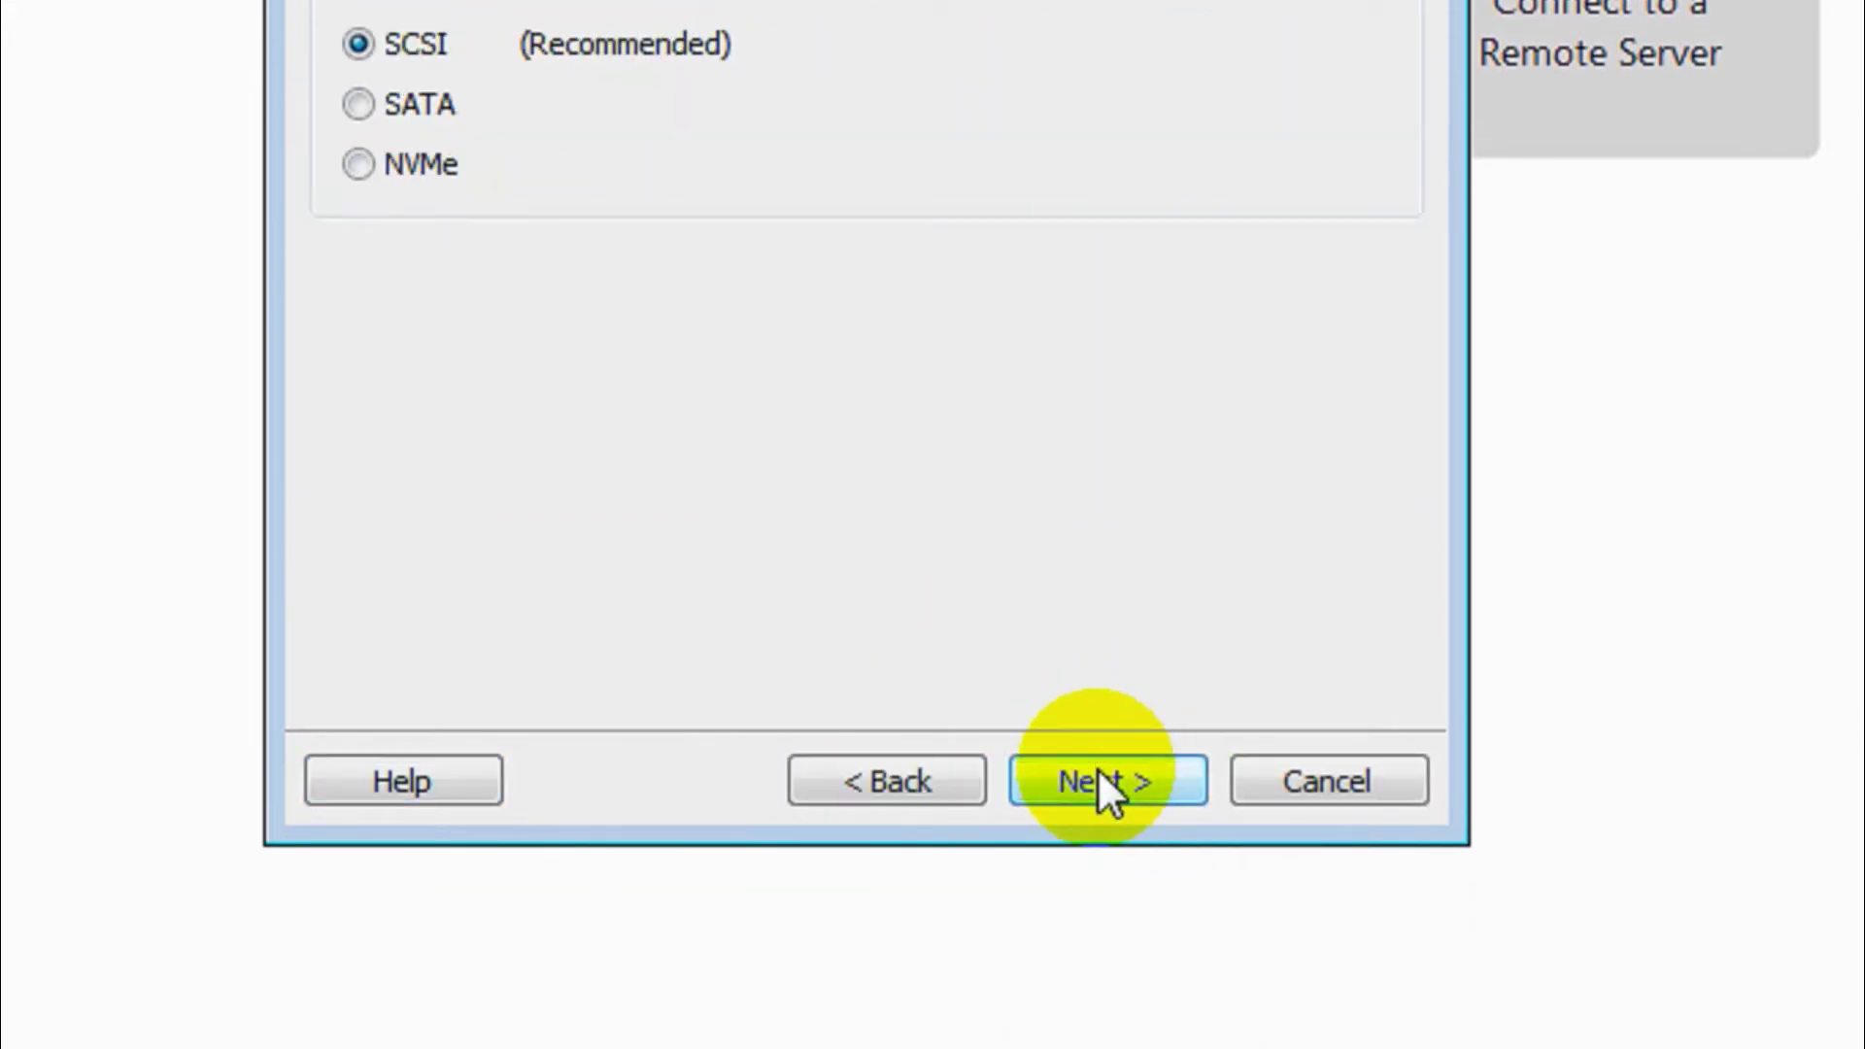
click(1095, 773)
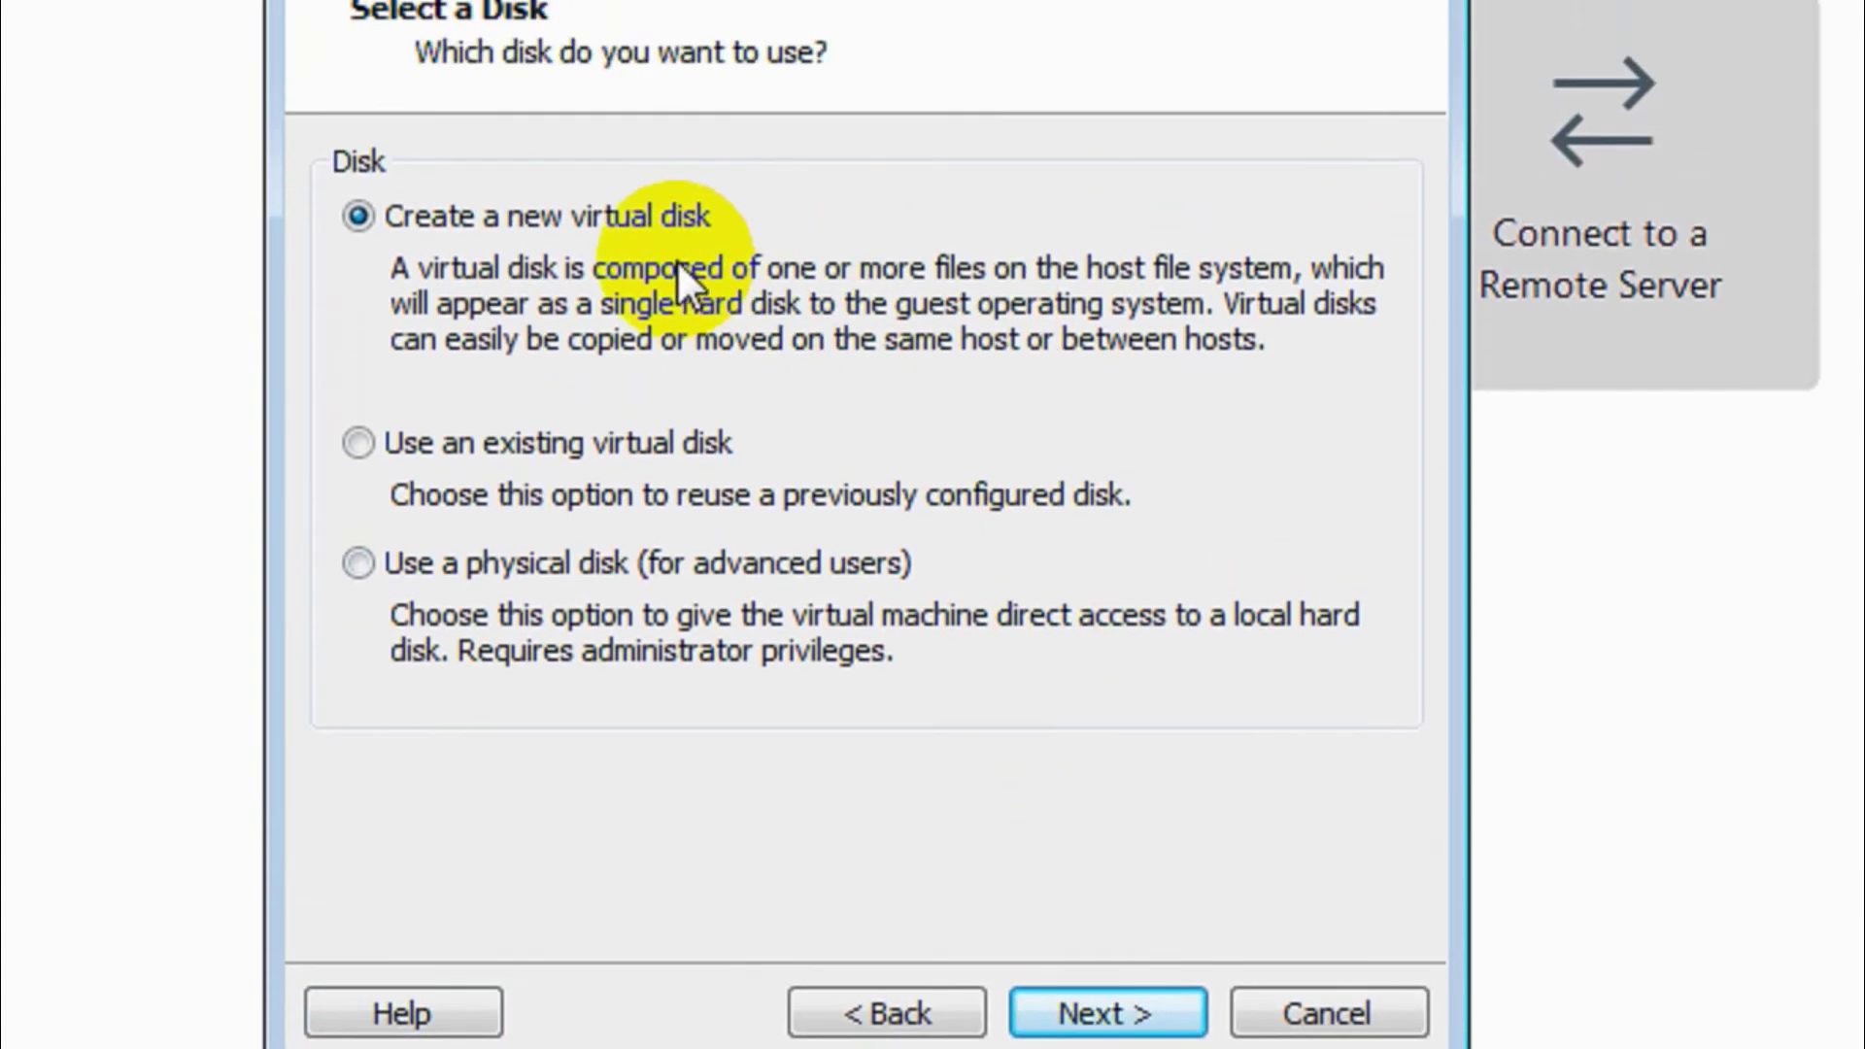
- Create a new 20 GB single-file disk, Ubuntu Desktop 19.10.vmdk, and open Customize Hardware
click(1054, 1000)
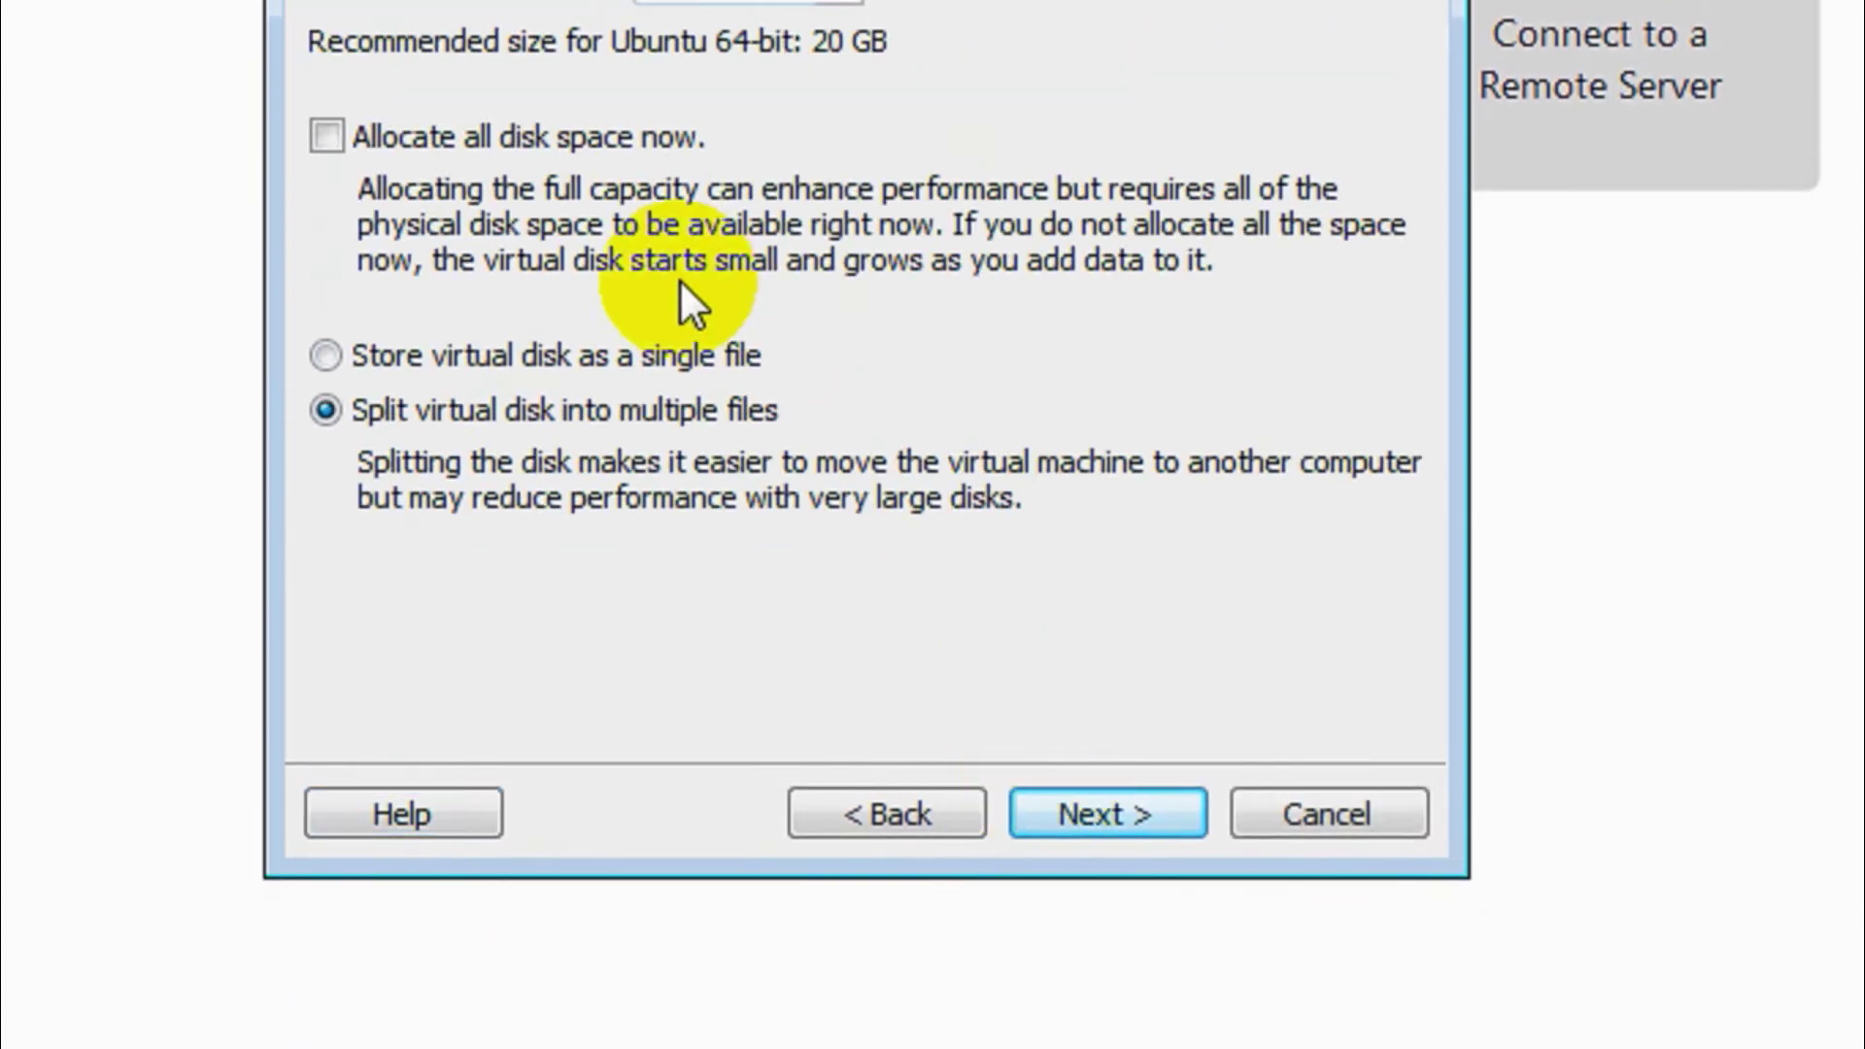
click(528, 360)
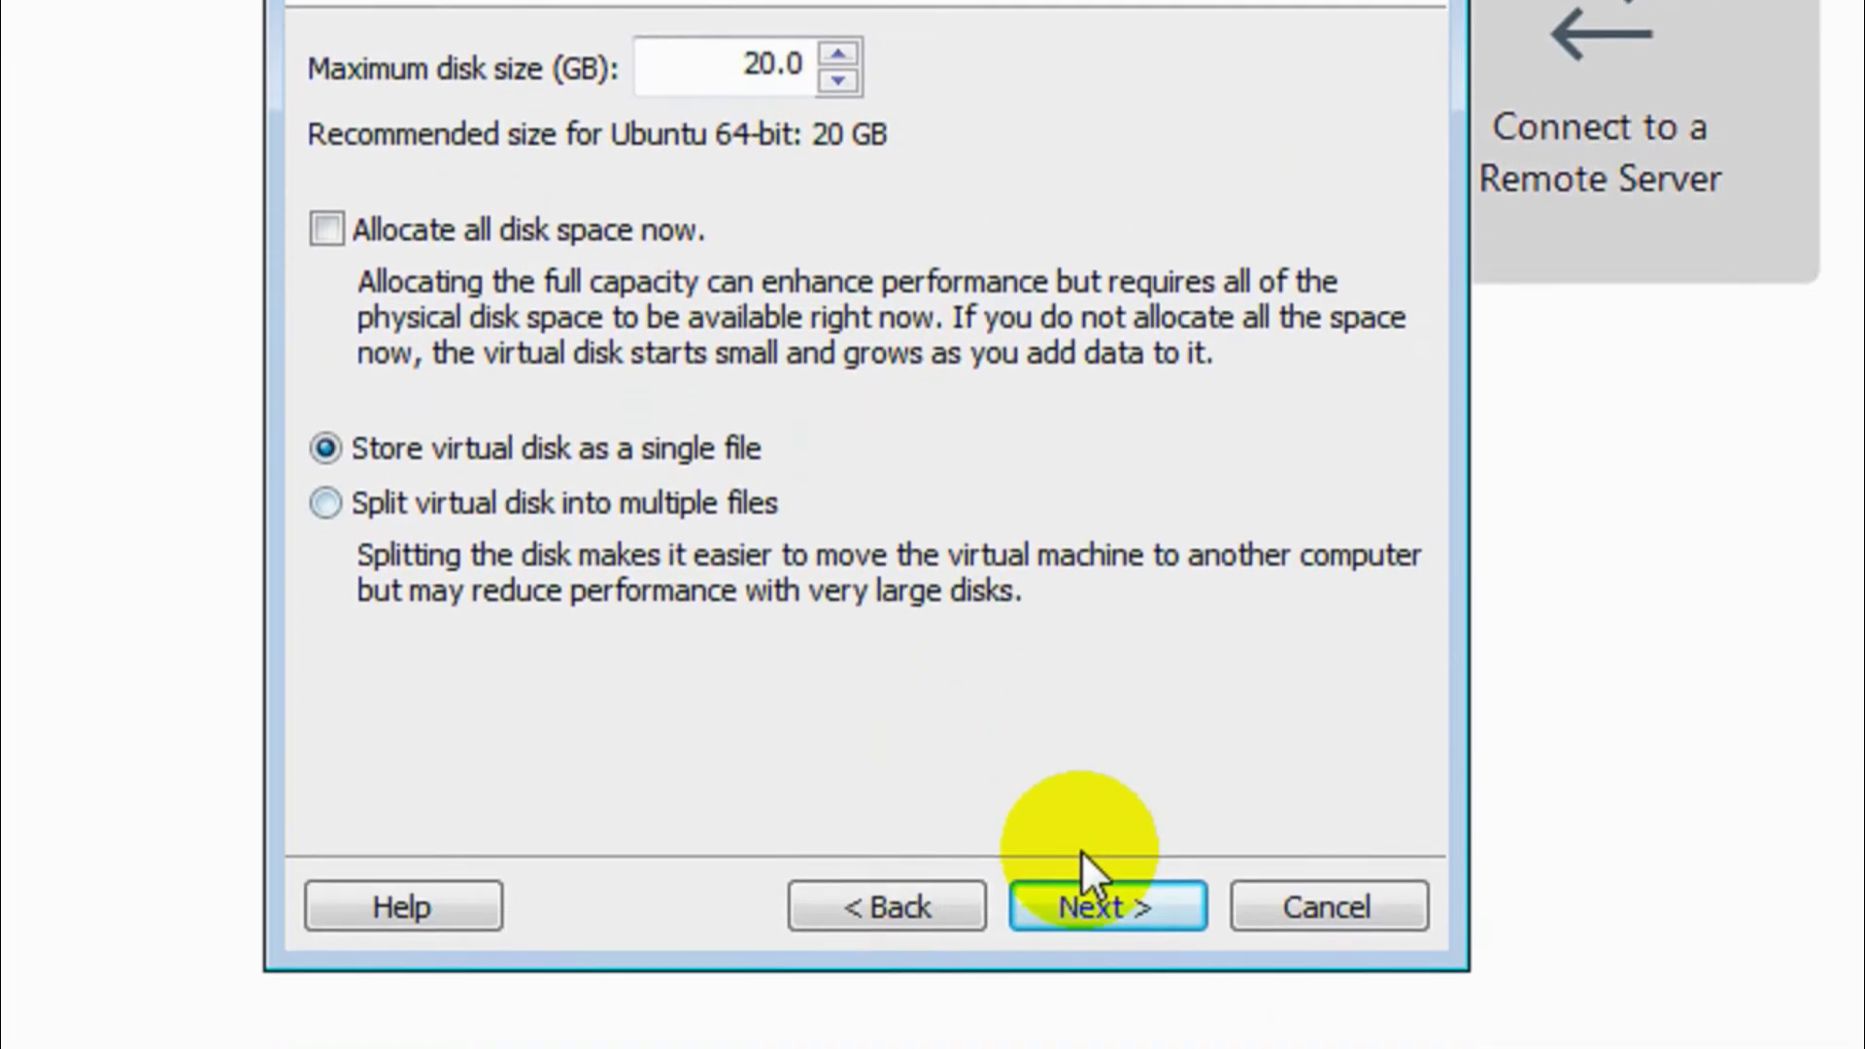
click(1105, 890)
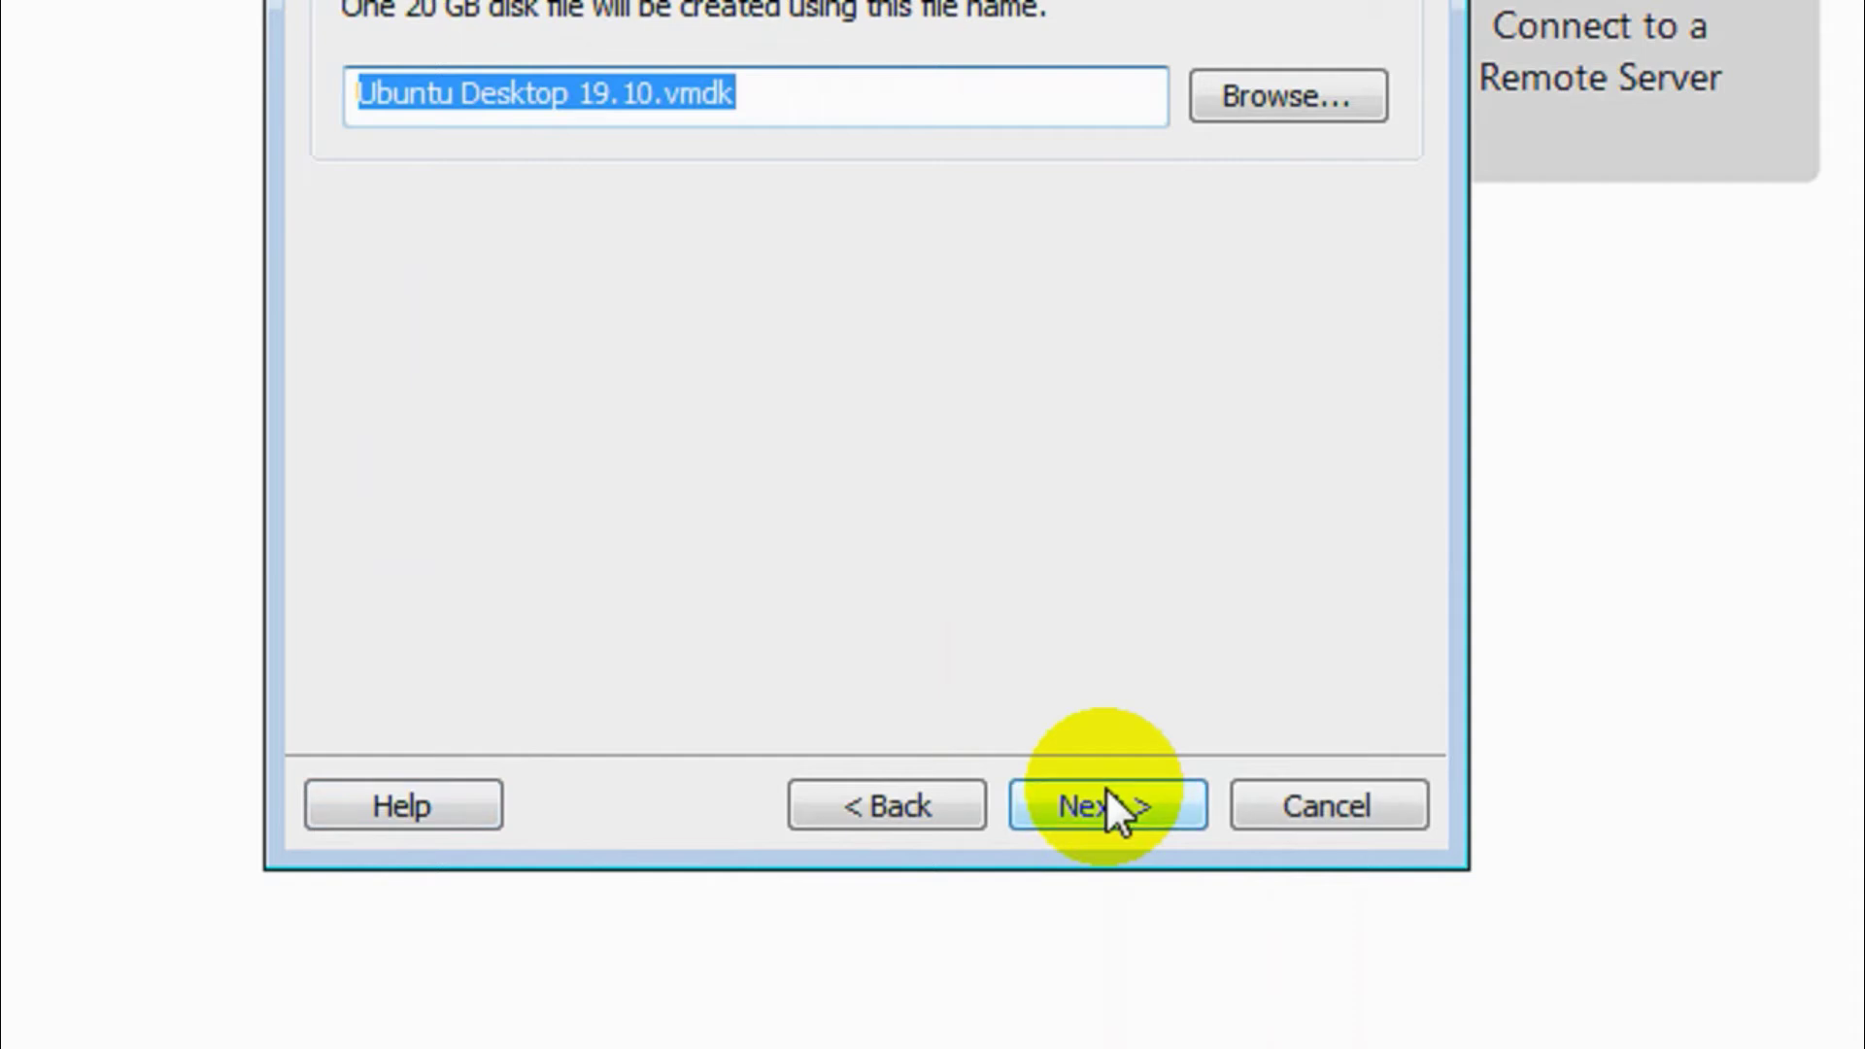
click(1106, 789)
click(643, 490)
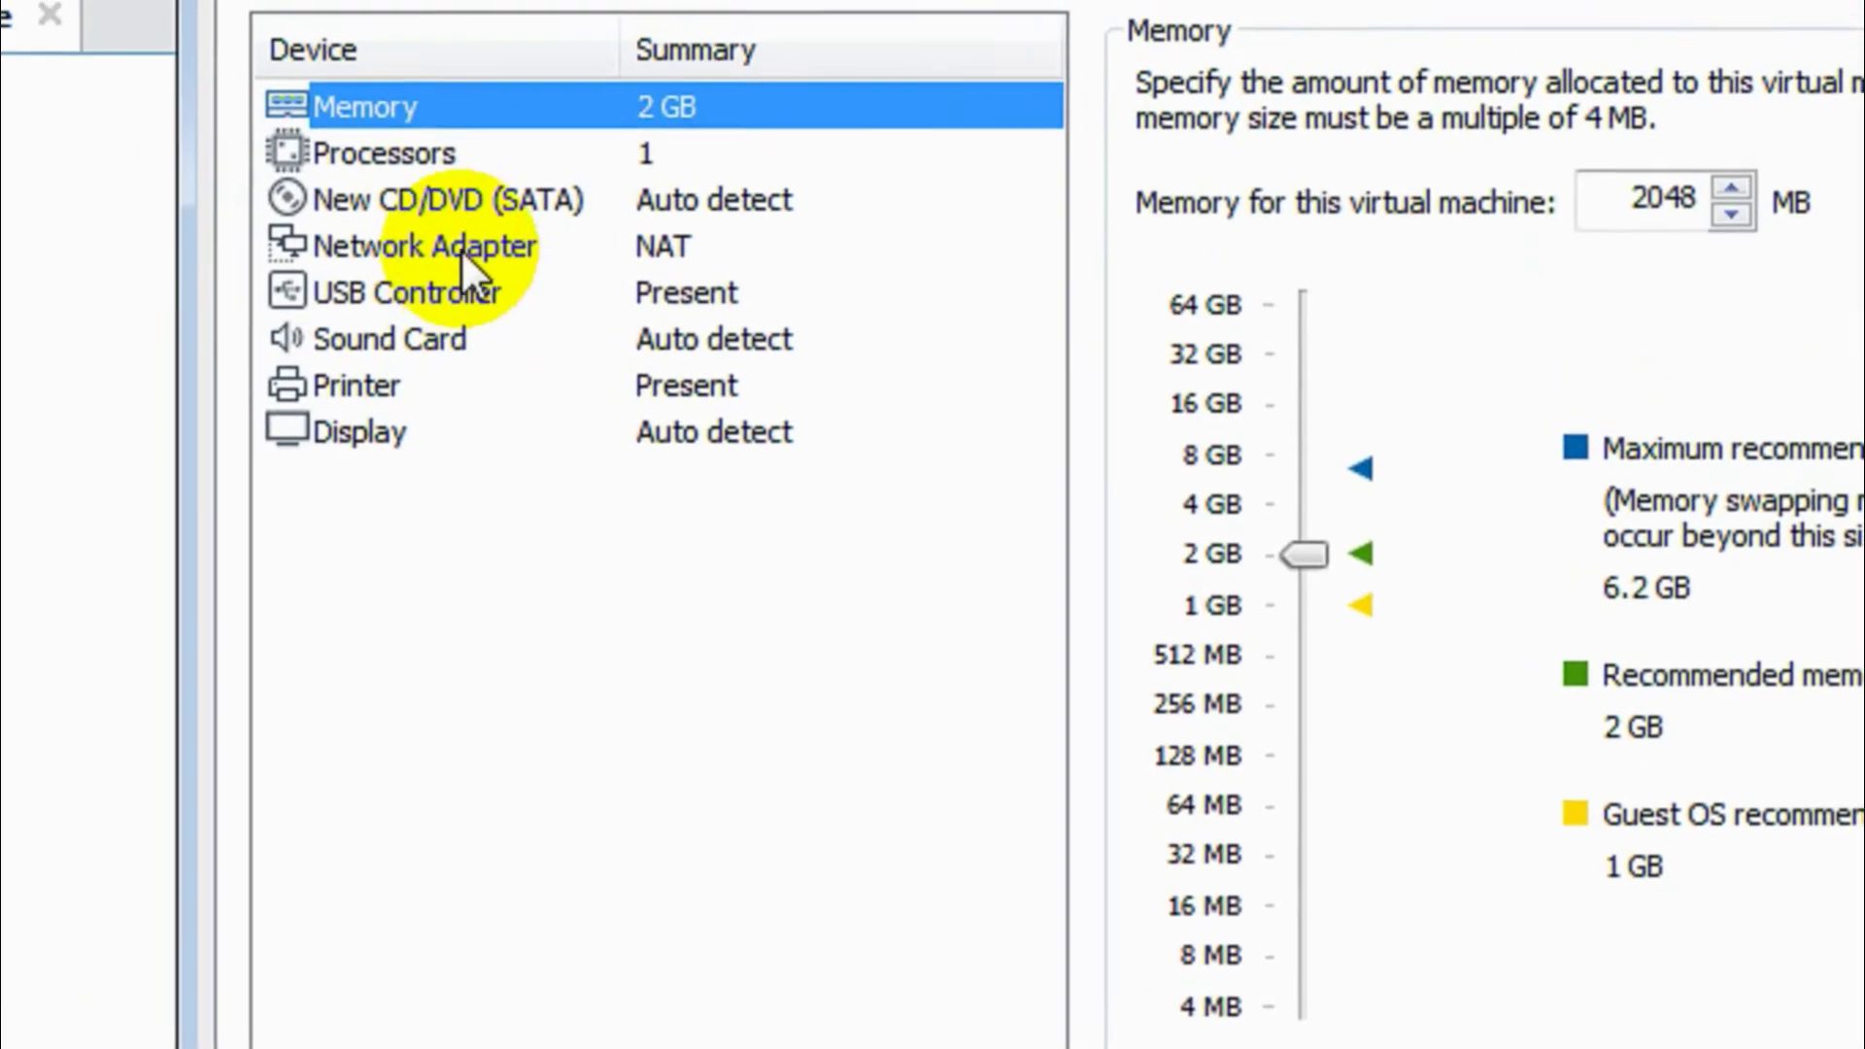
- Point the CD/DVD drive at the ubuntu-19.10-desktop-amd64.iso image file
click(430, 201)
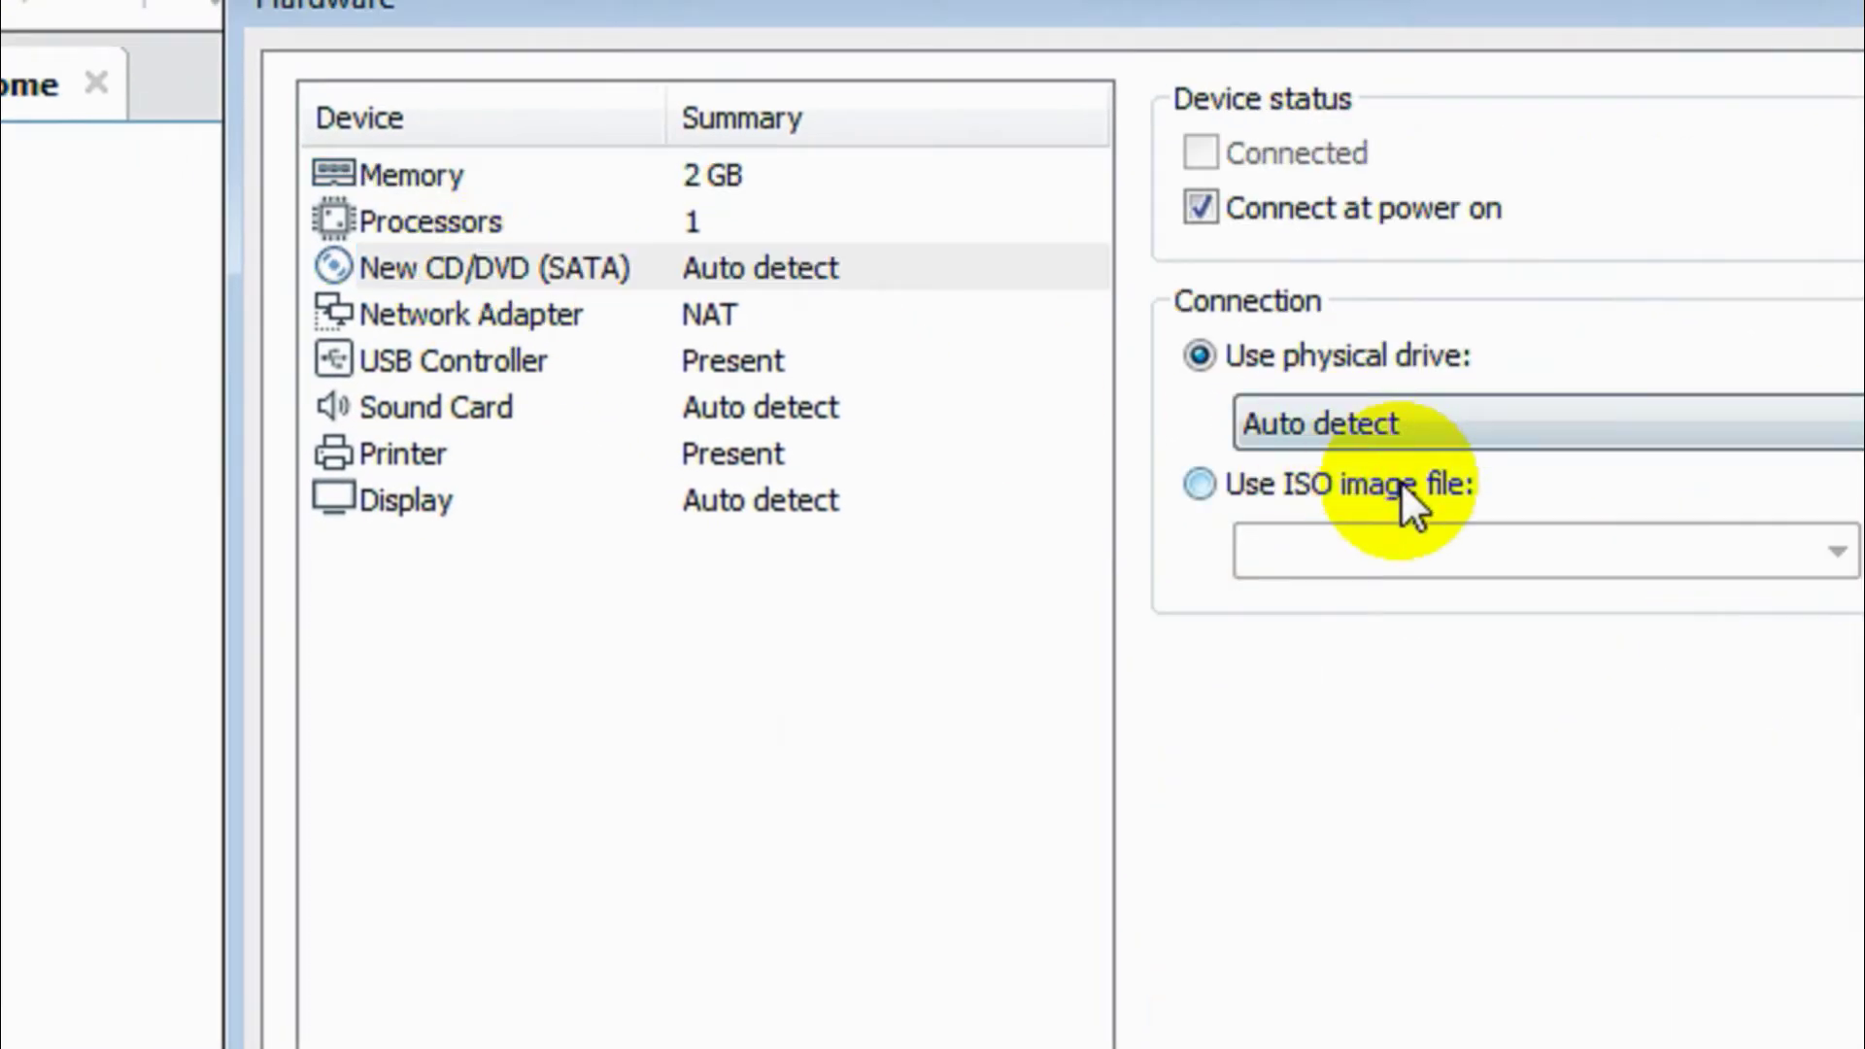
click(1401, 481)
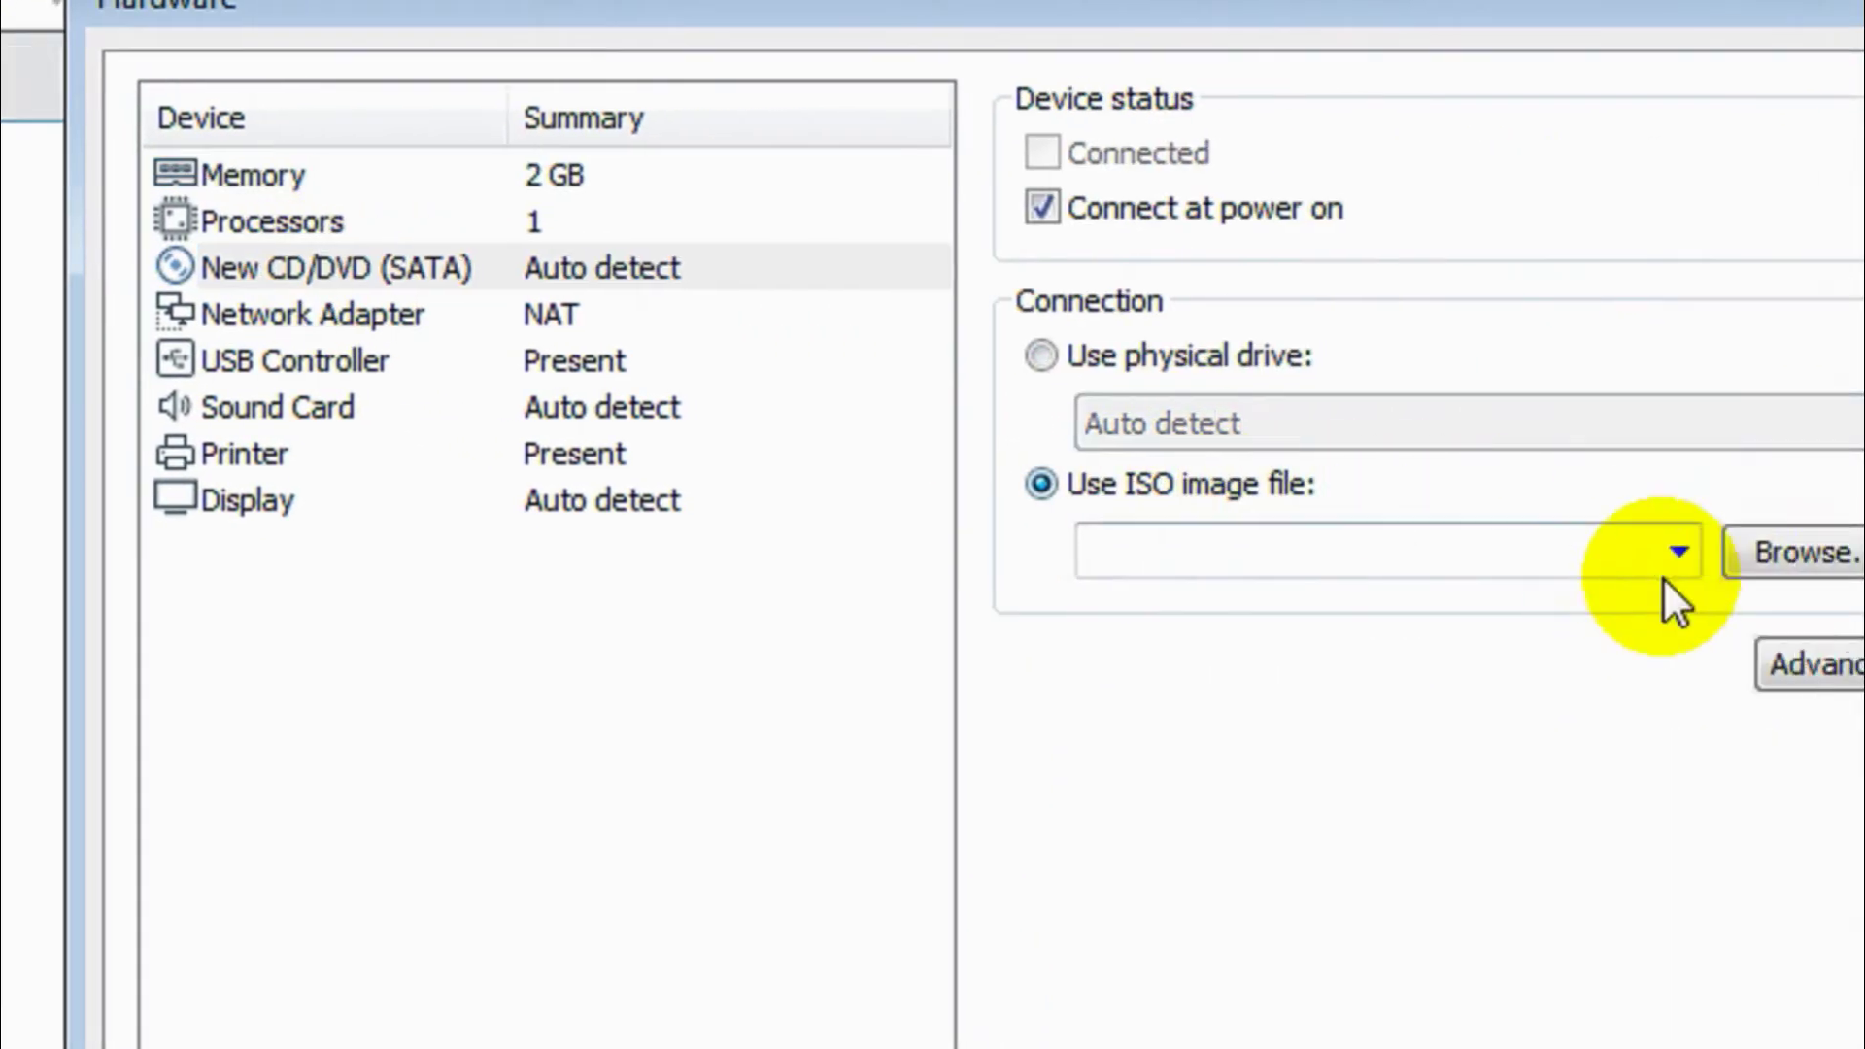
click(1408, 550)
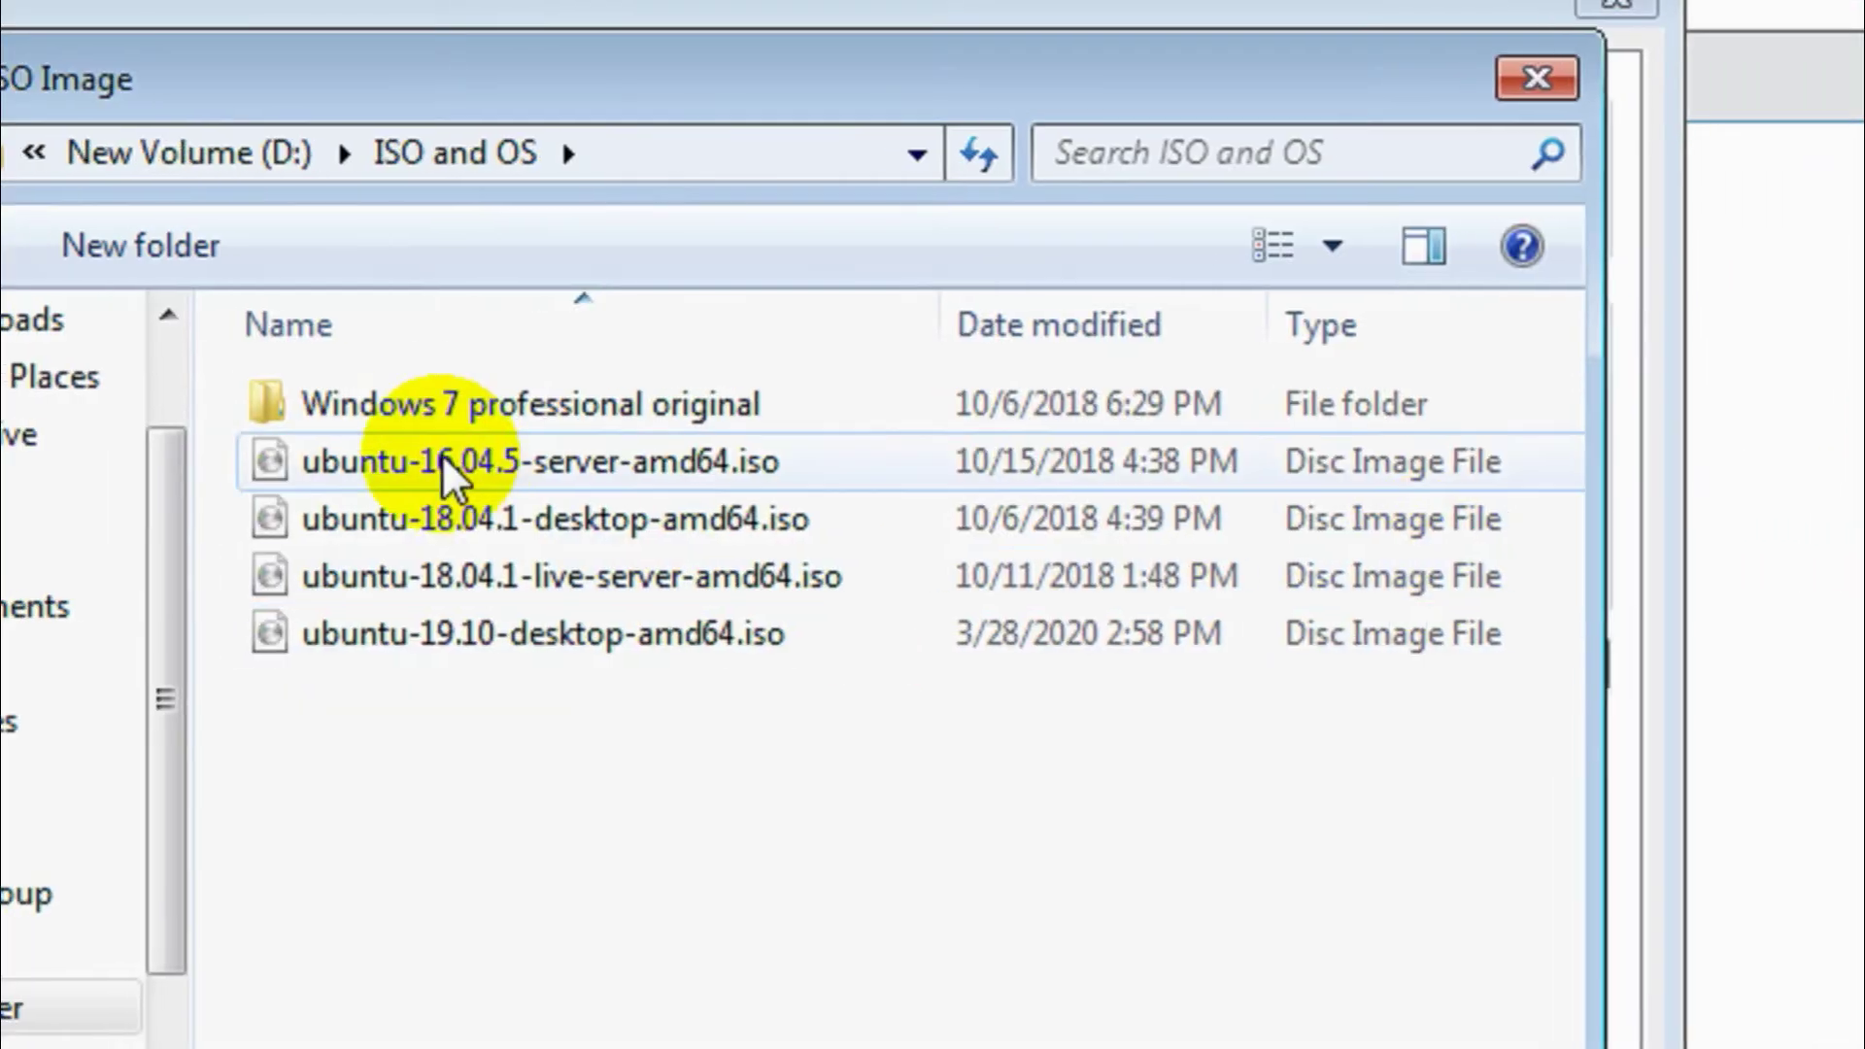
click(467, 632)
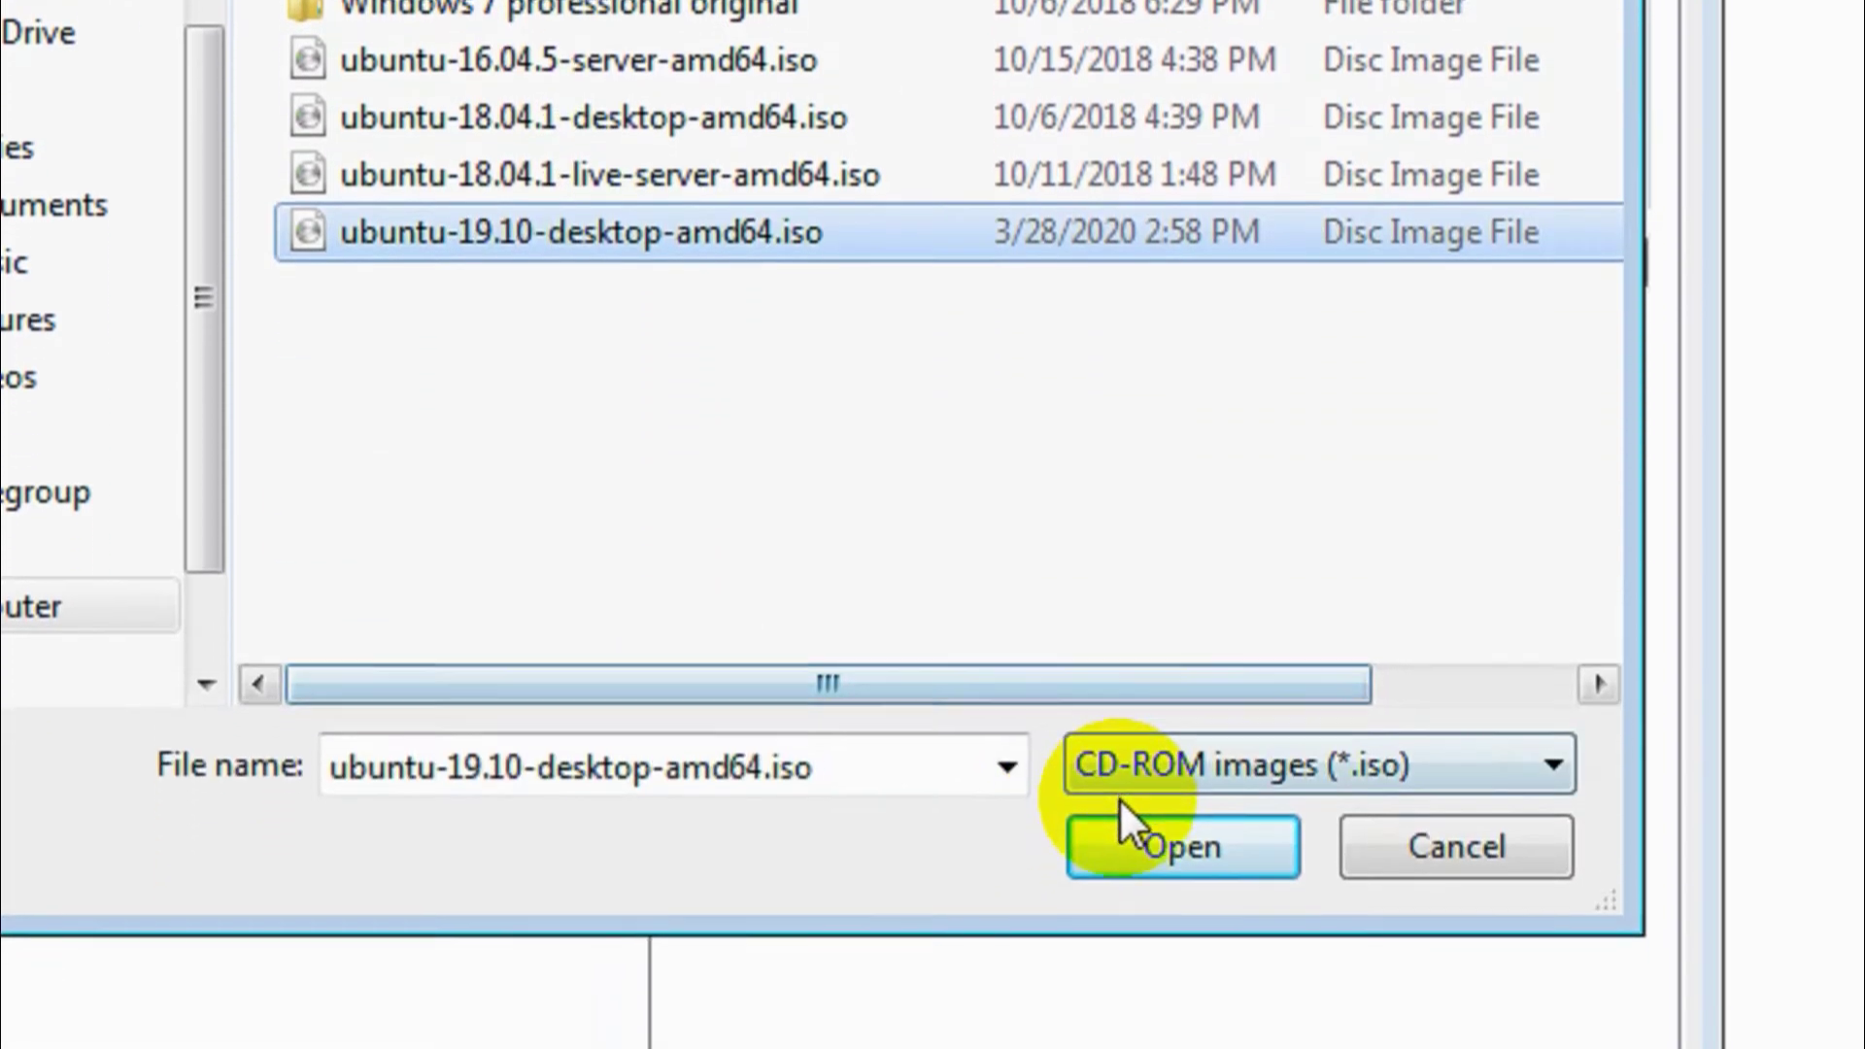
click(1166, 1048)
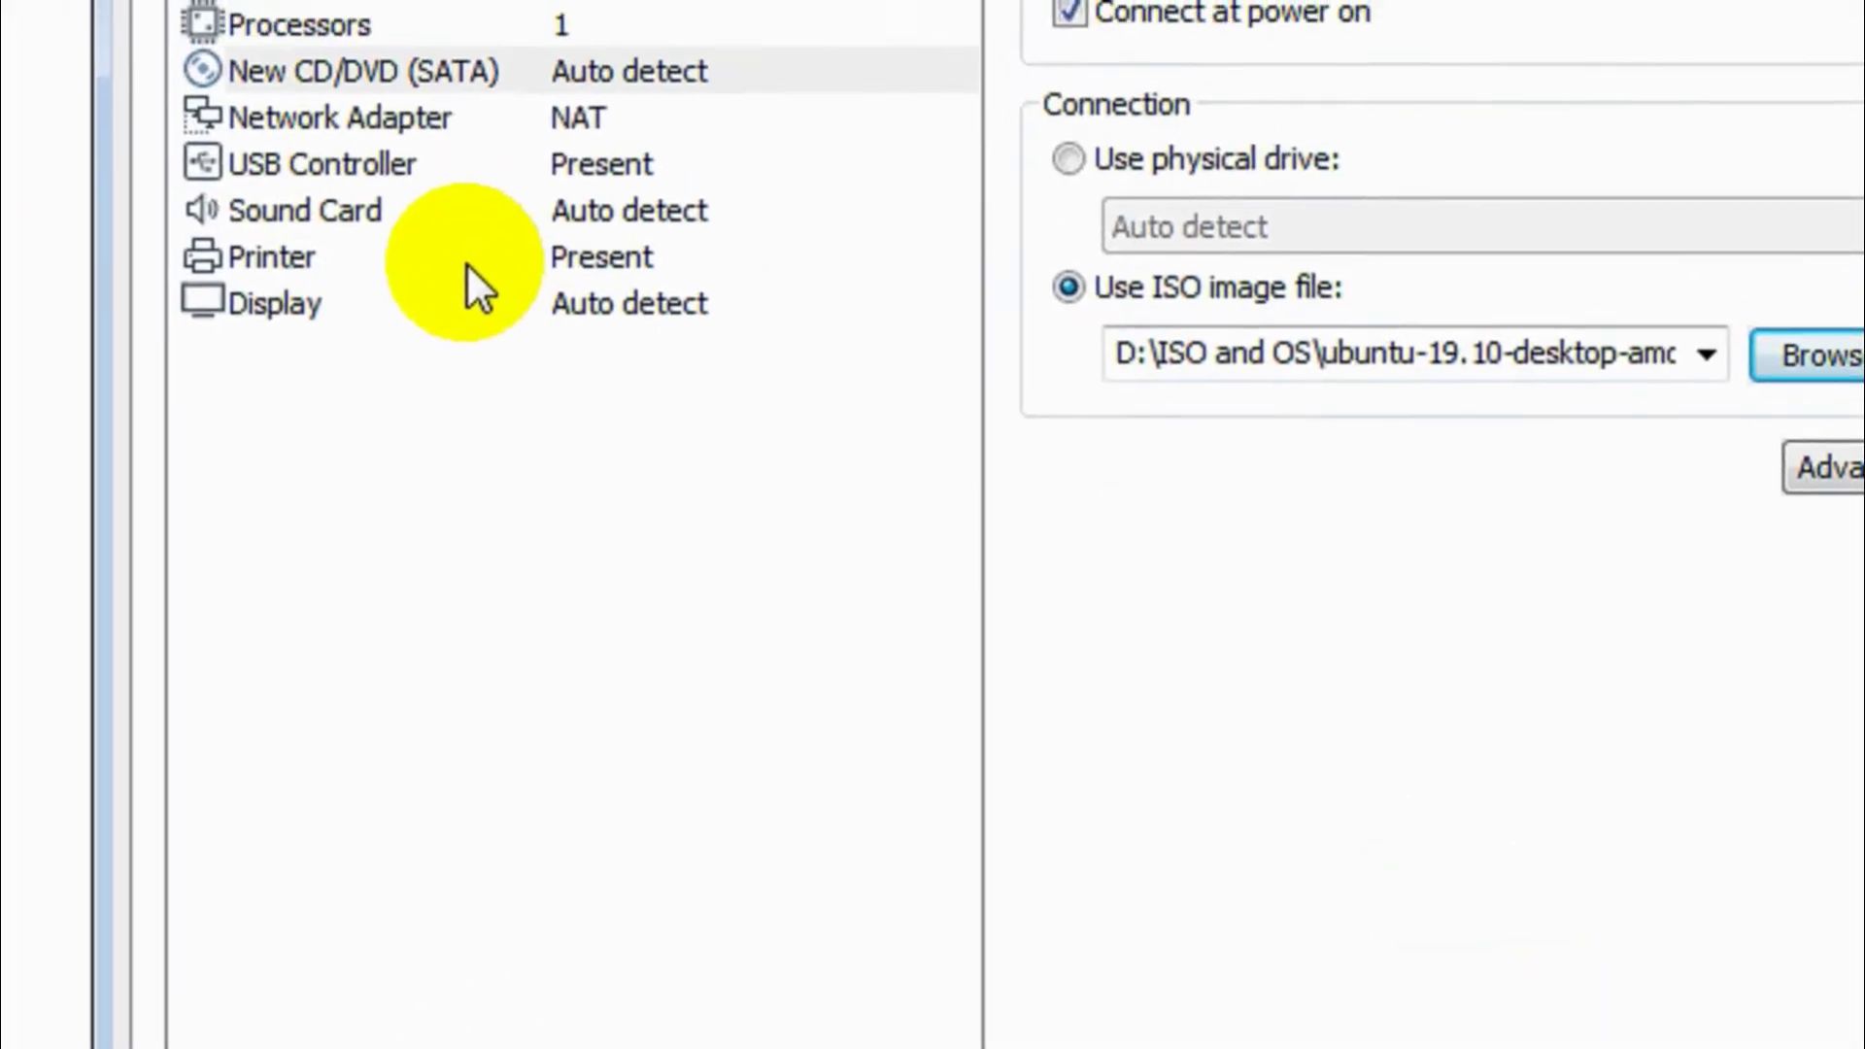
- Remove the printer from the virtual hardware and finish creating the machine
click(321, 53)
click(920, 782)
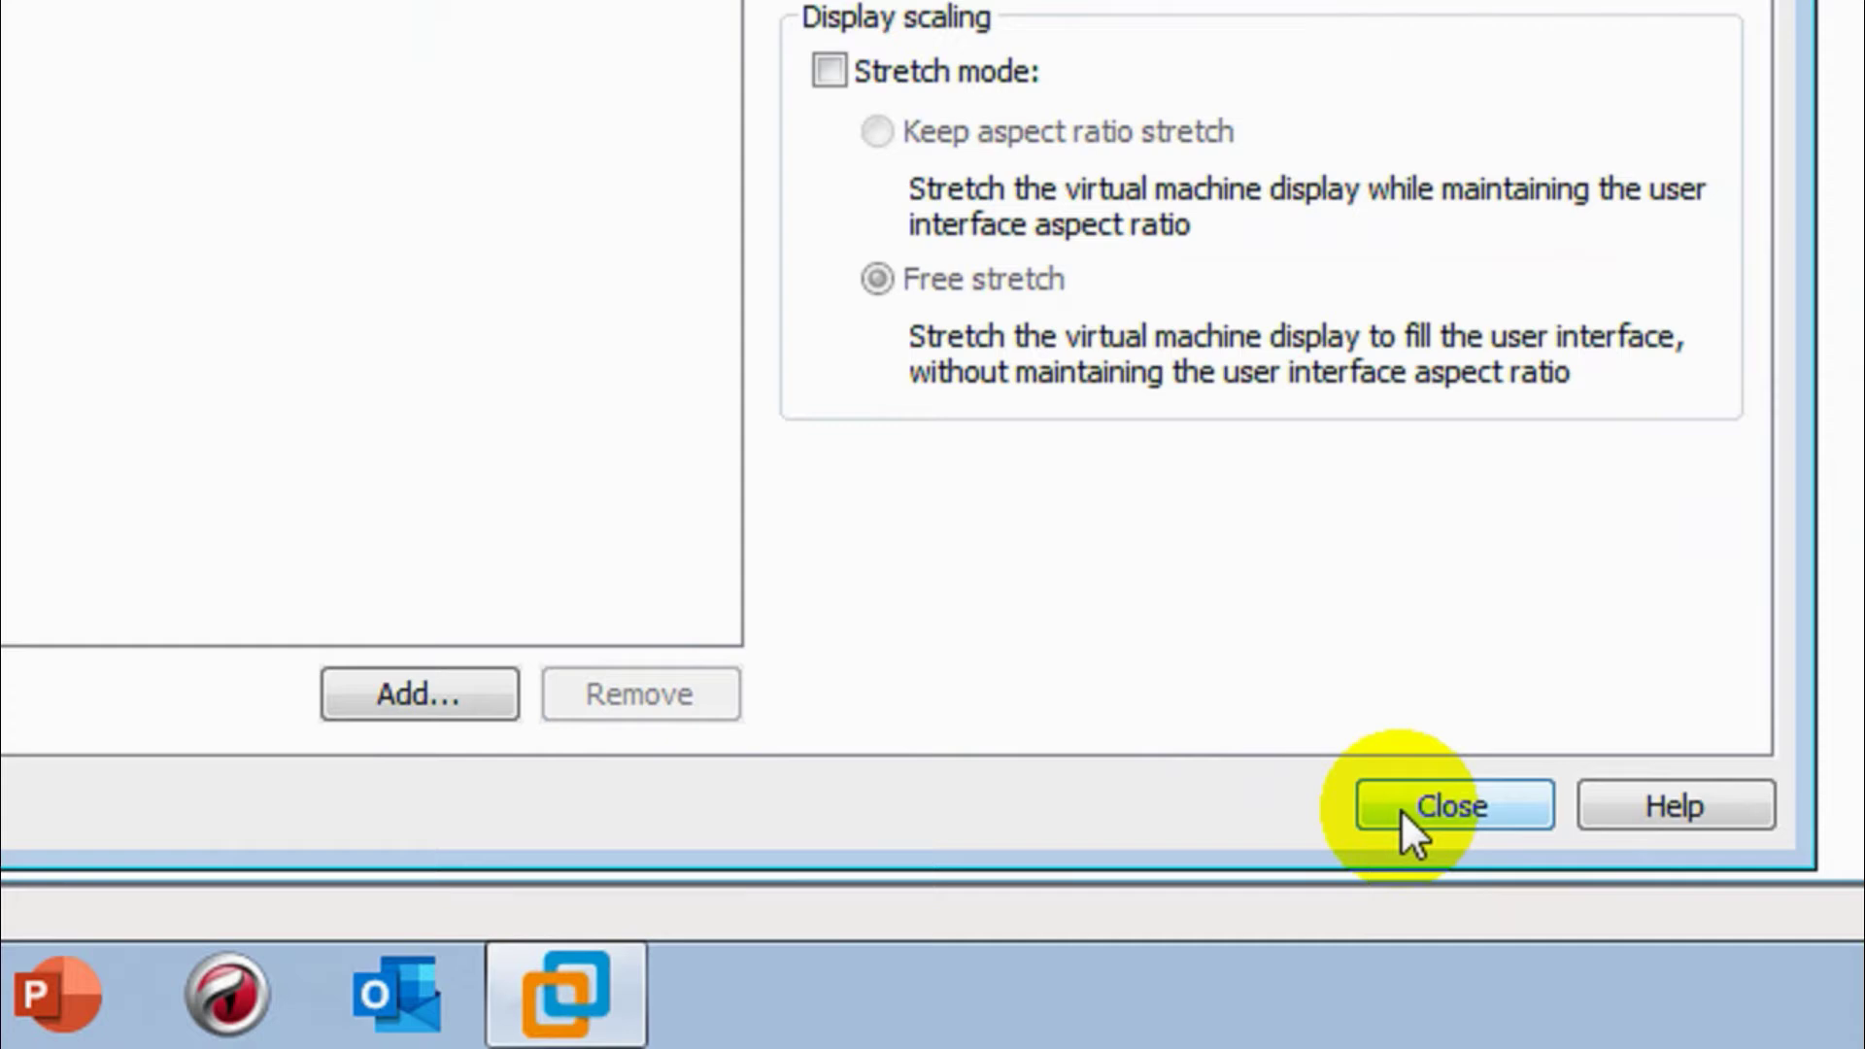
click(1671, 903)
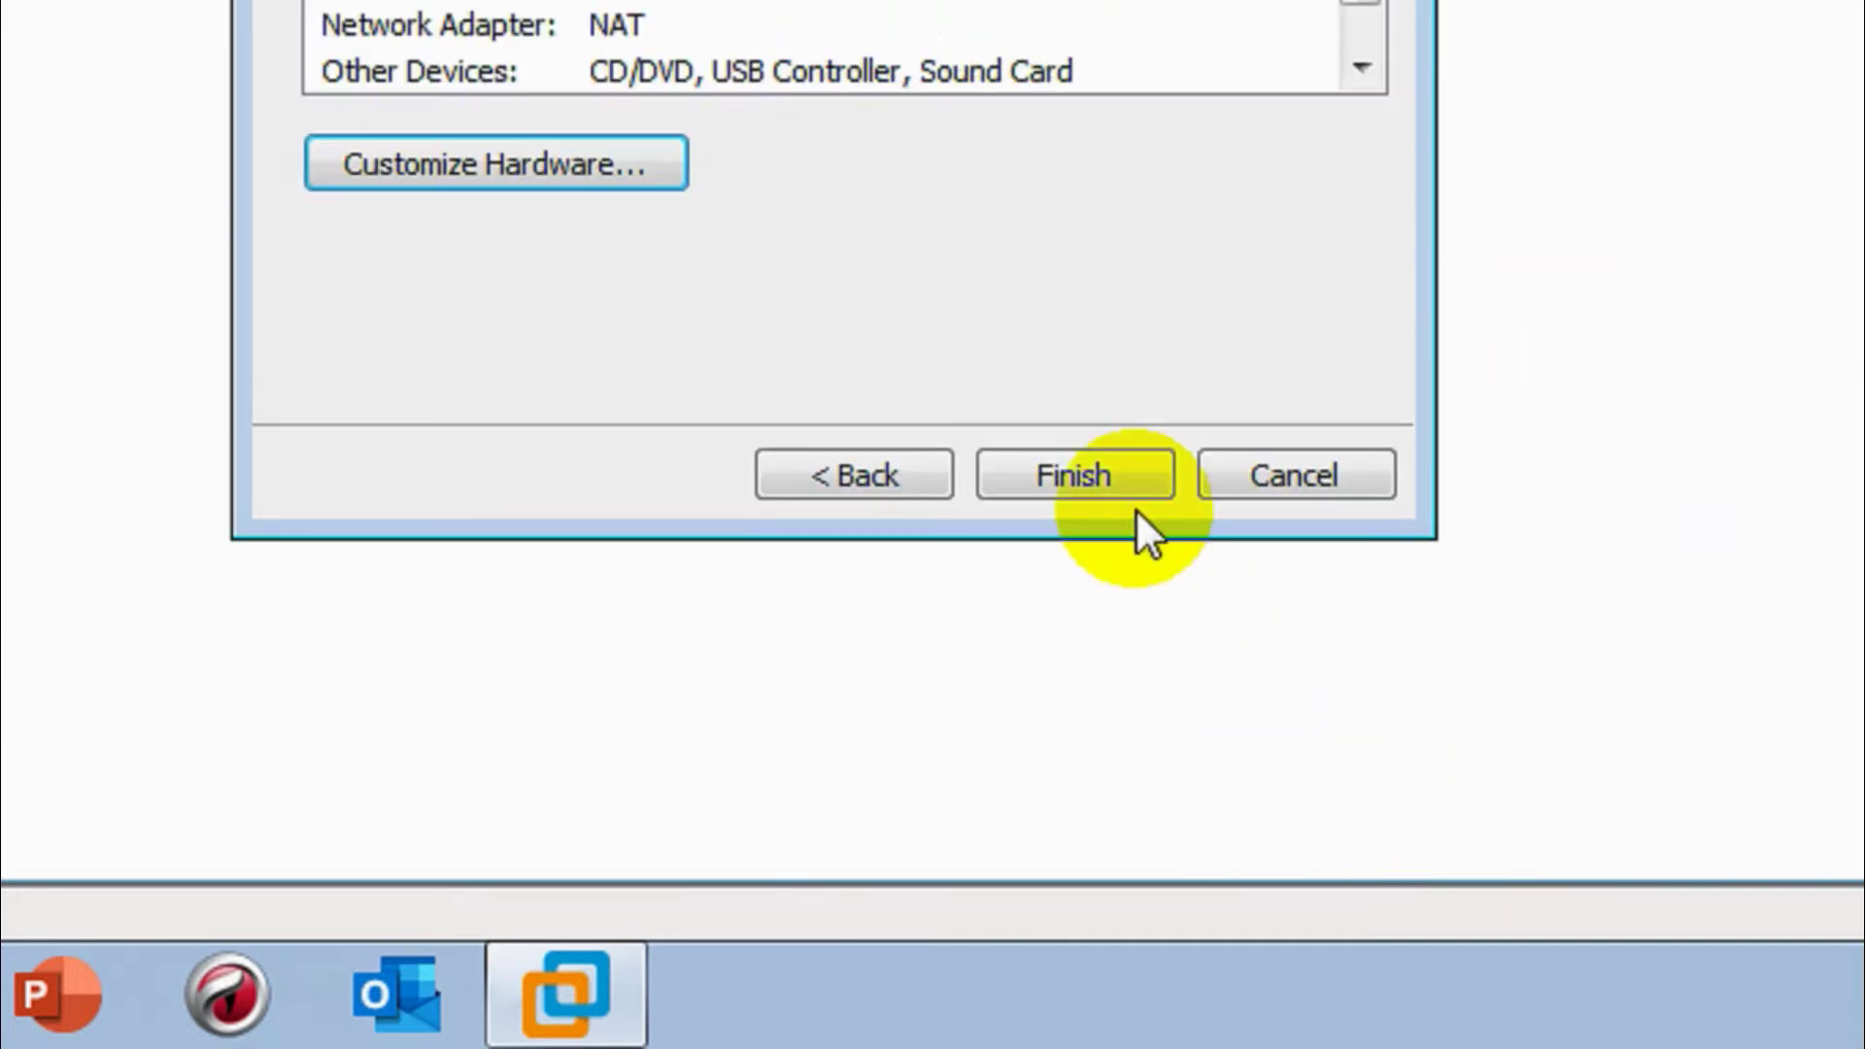
click(1083, 464)
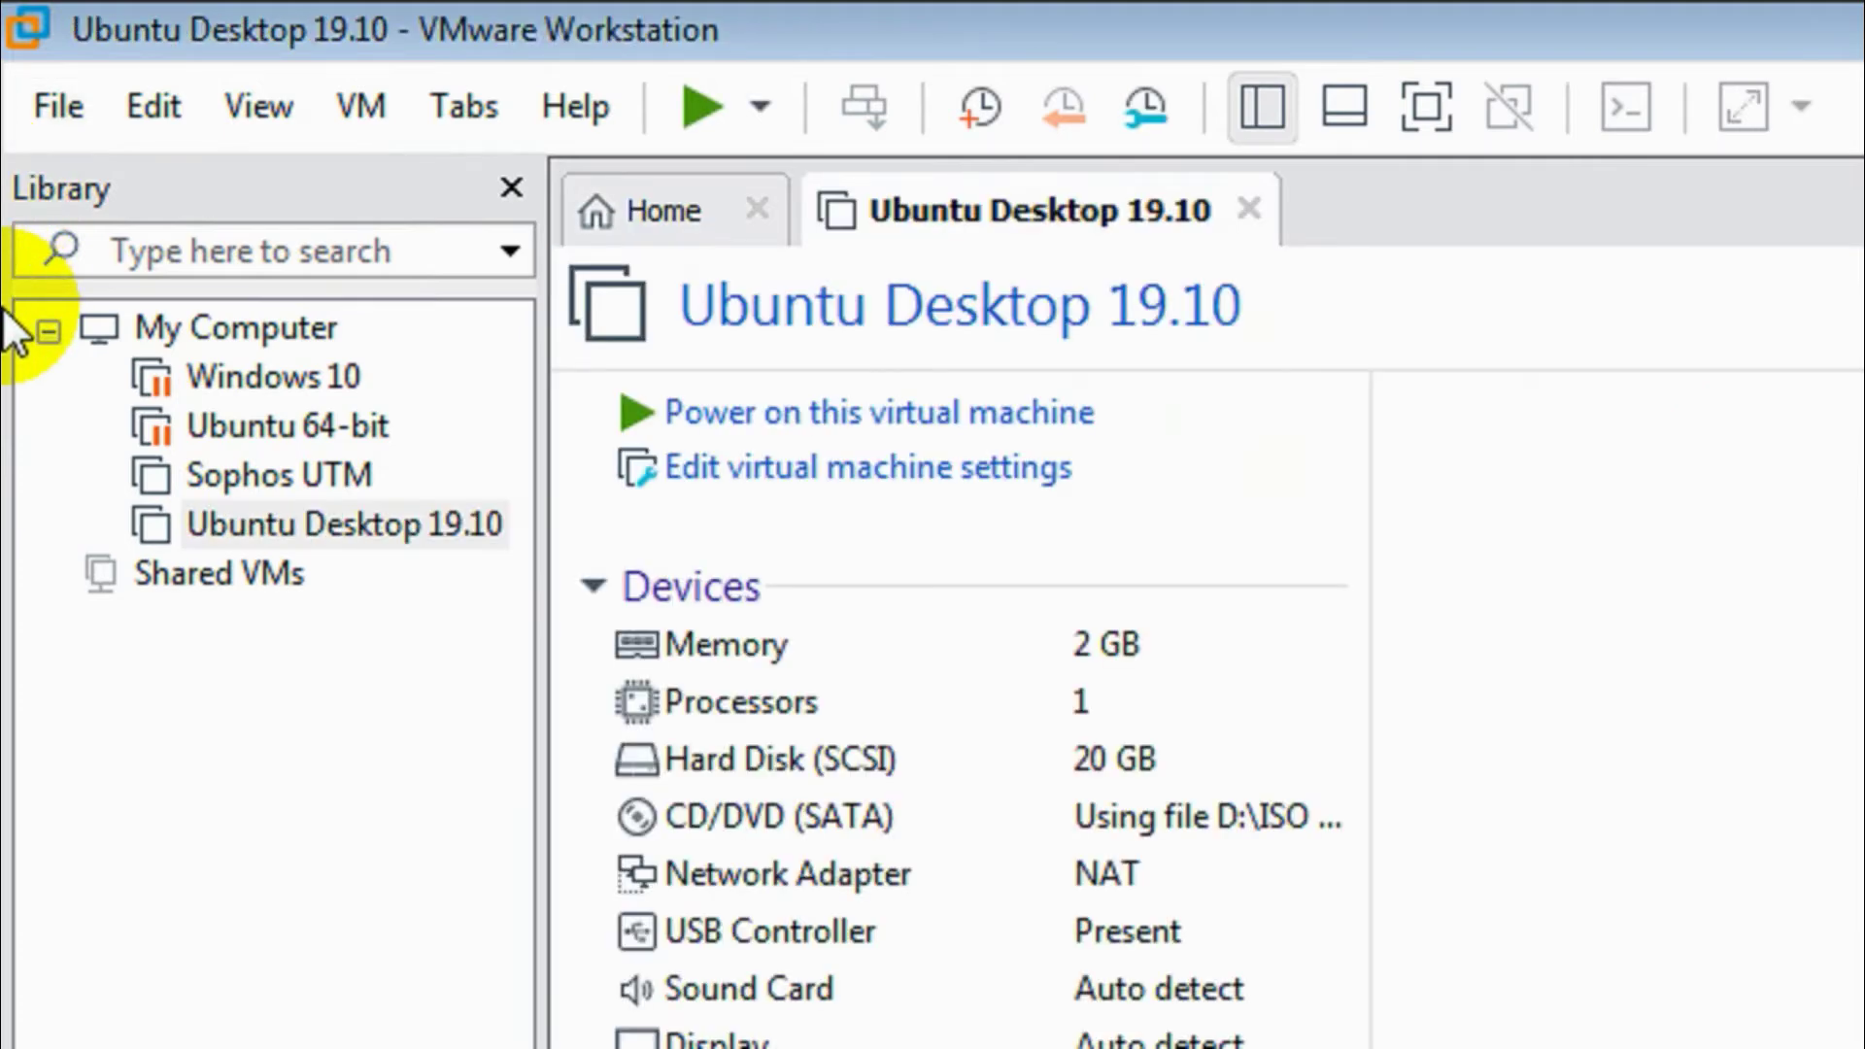
- Power on the Ubuntu Desktop 19.10 virtual machine from its tab
click(741, 425)
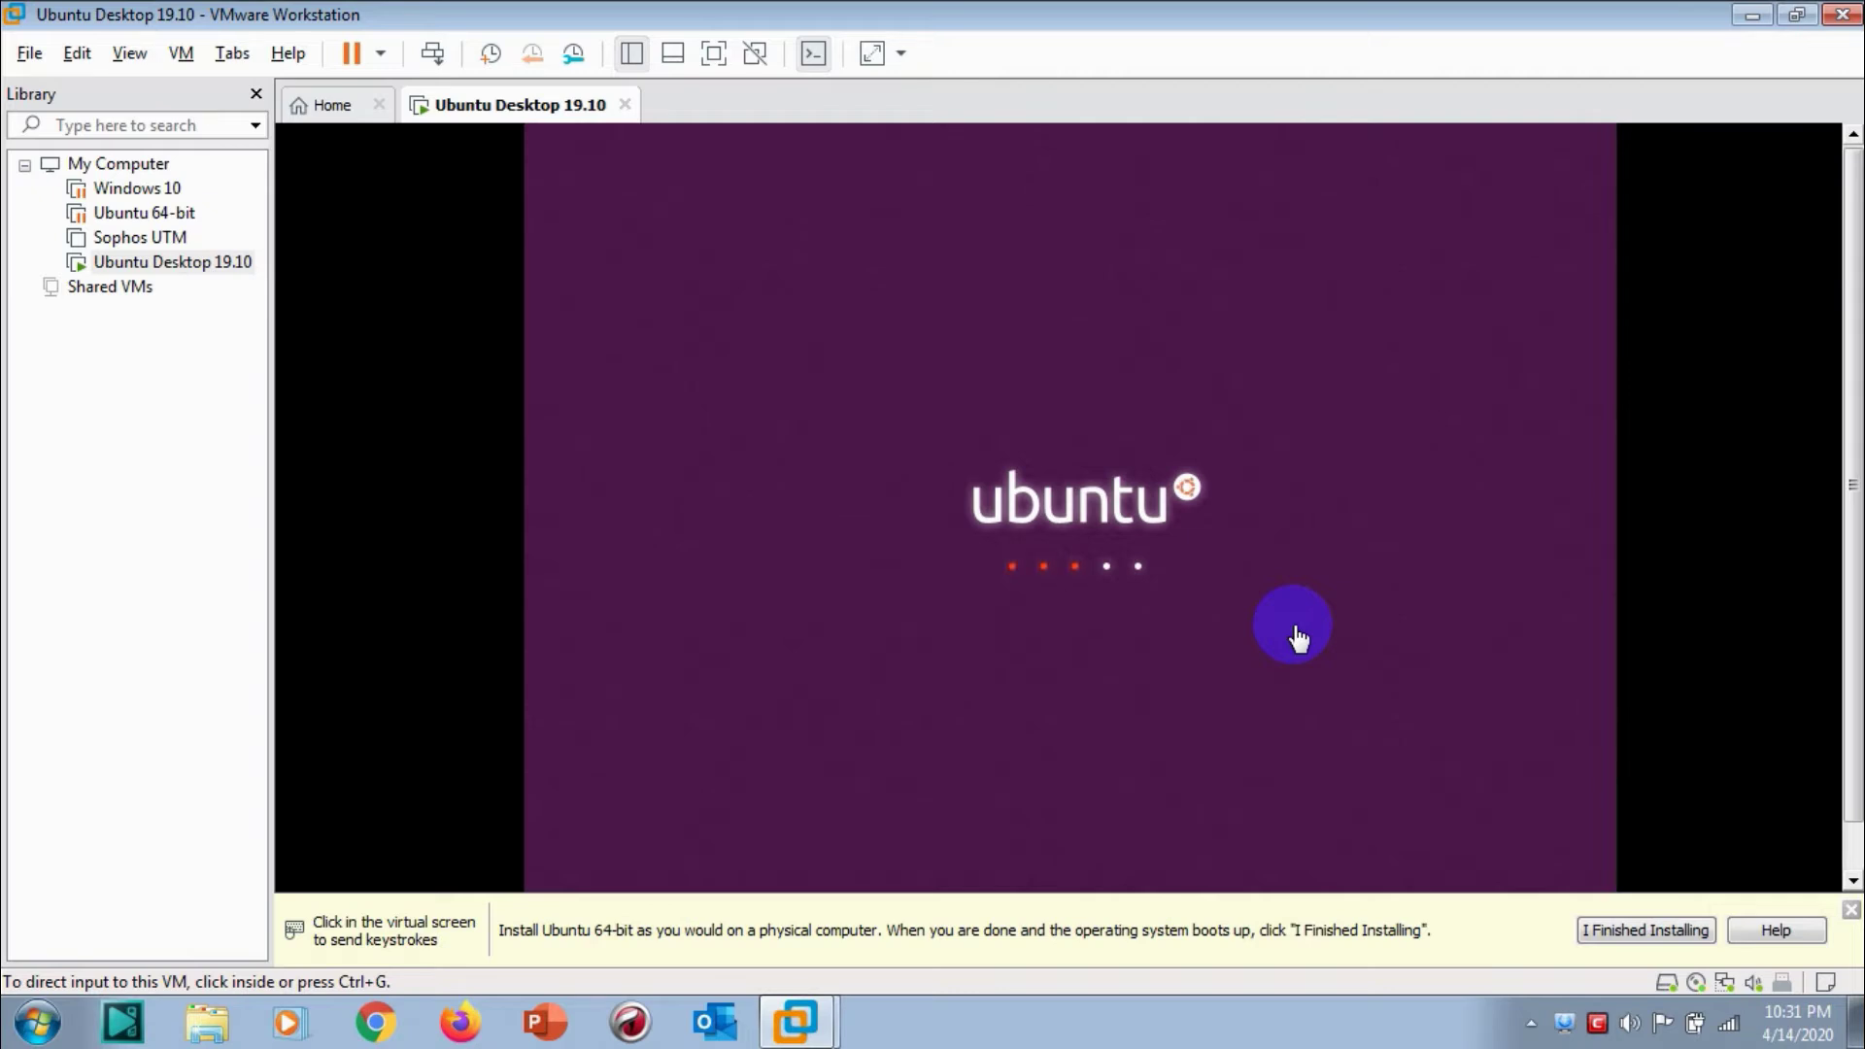
- Dismiss the hint bar, capture input in the VM, and choose Install Ubuntu in English
click(1851, 911)
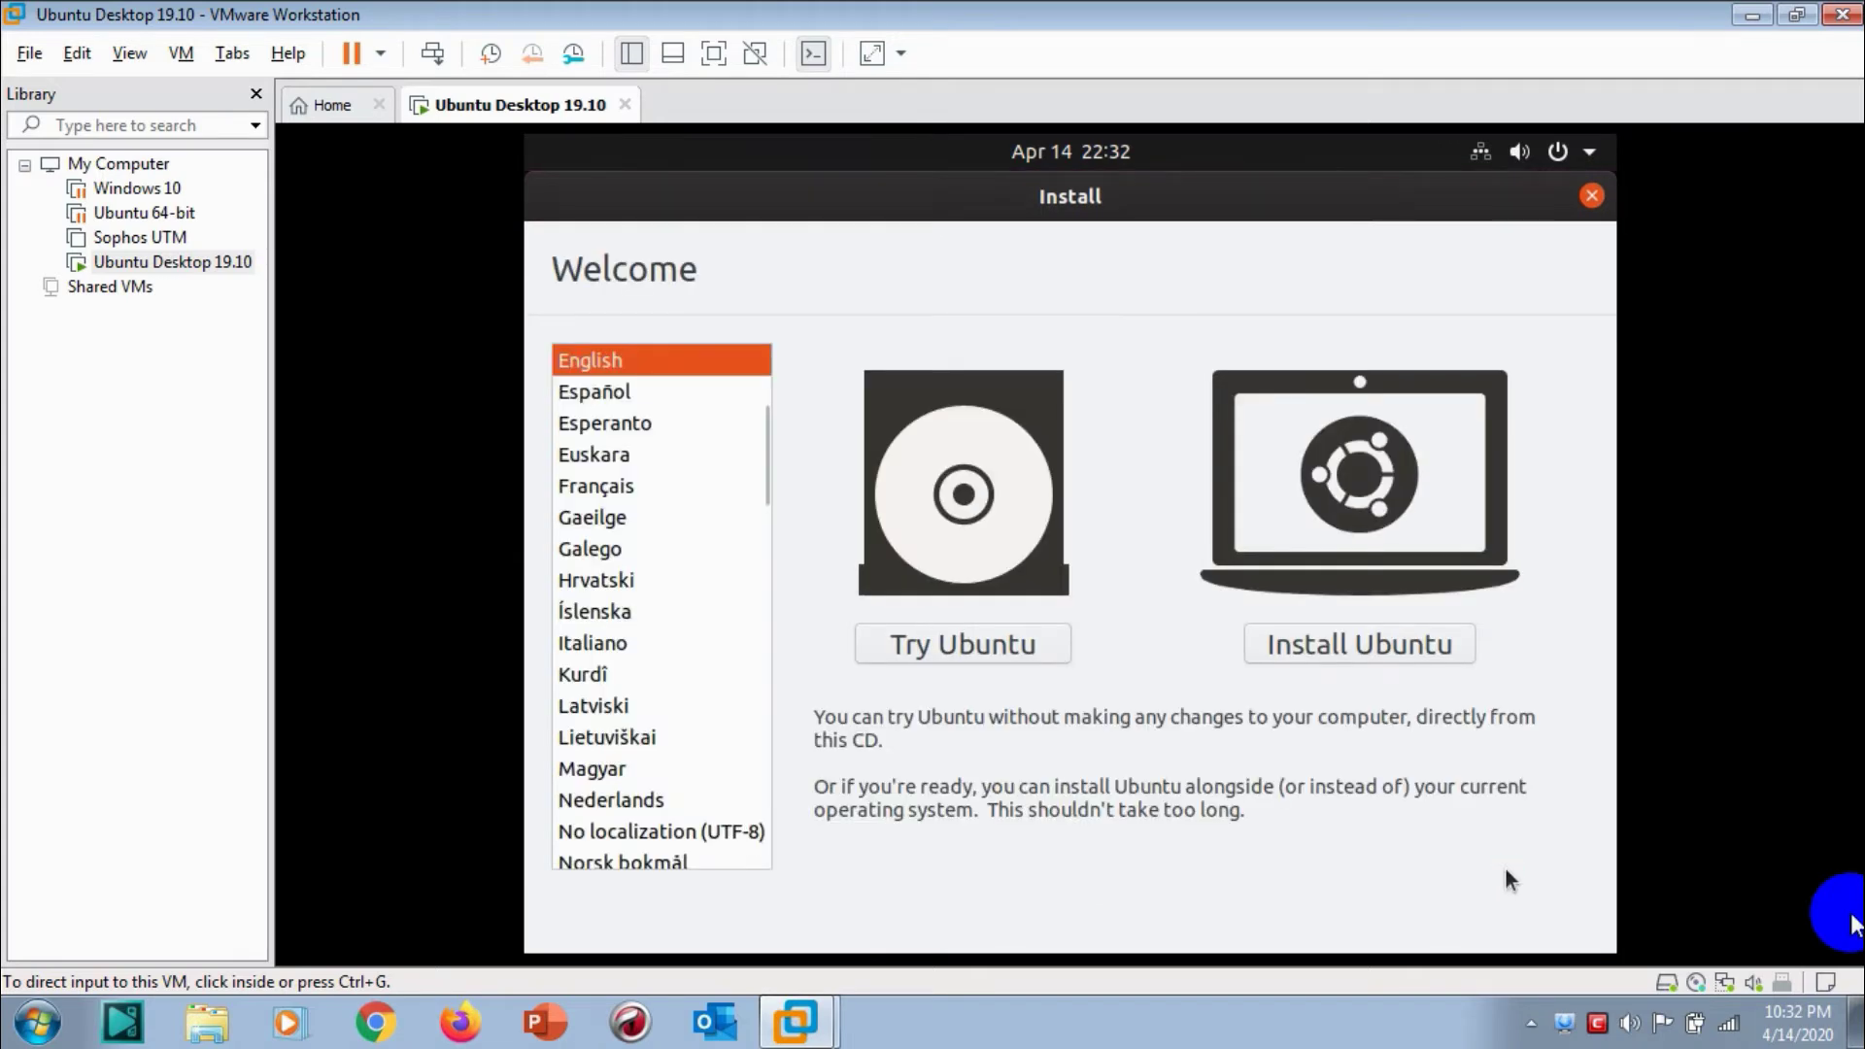
click(1424, 653)
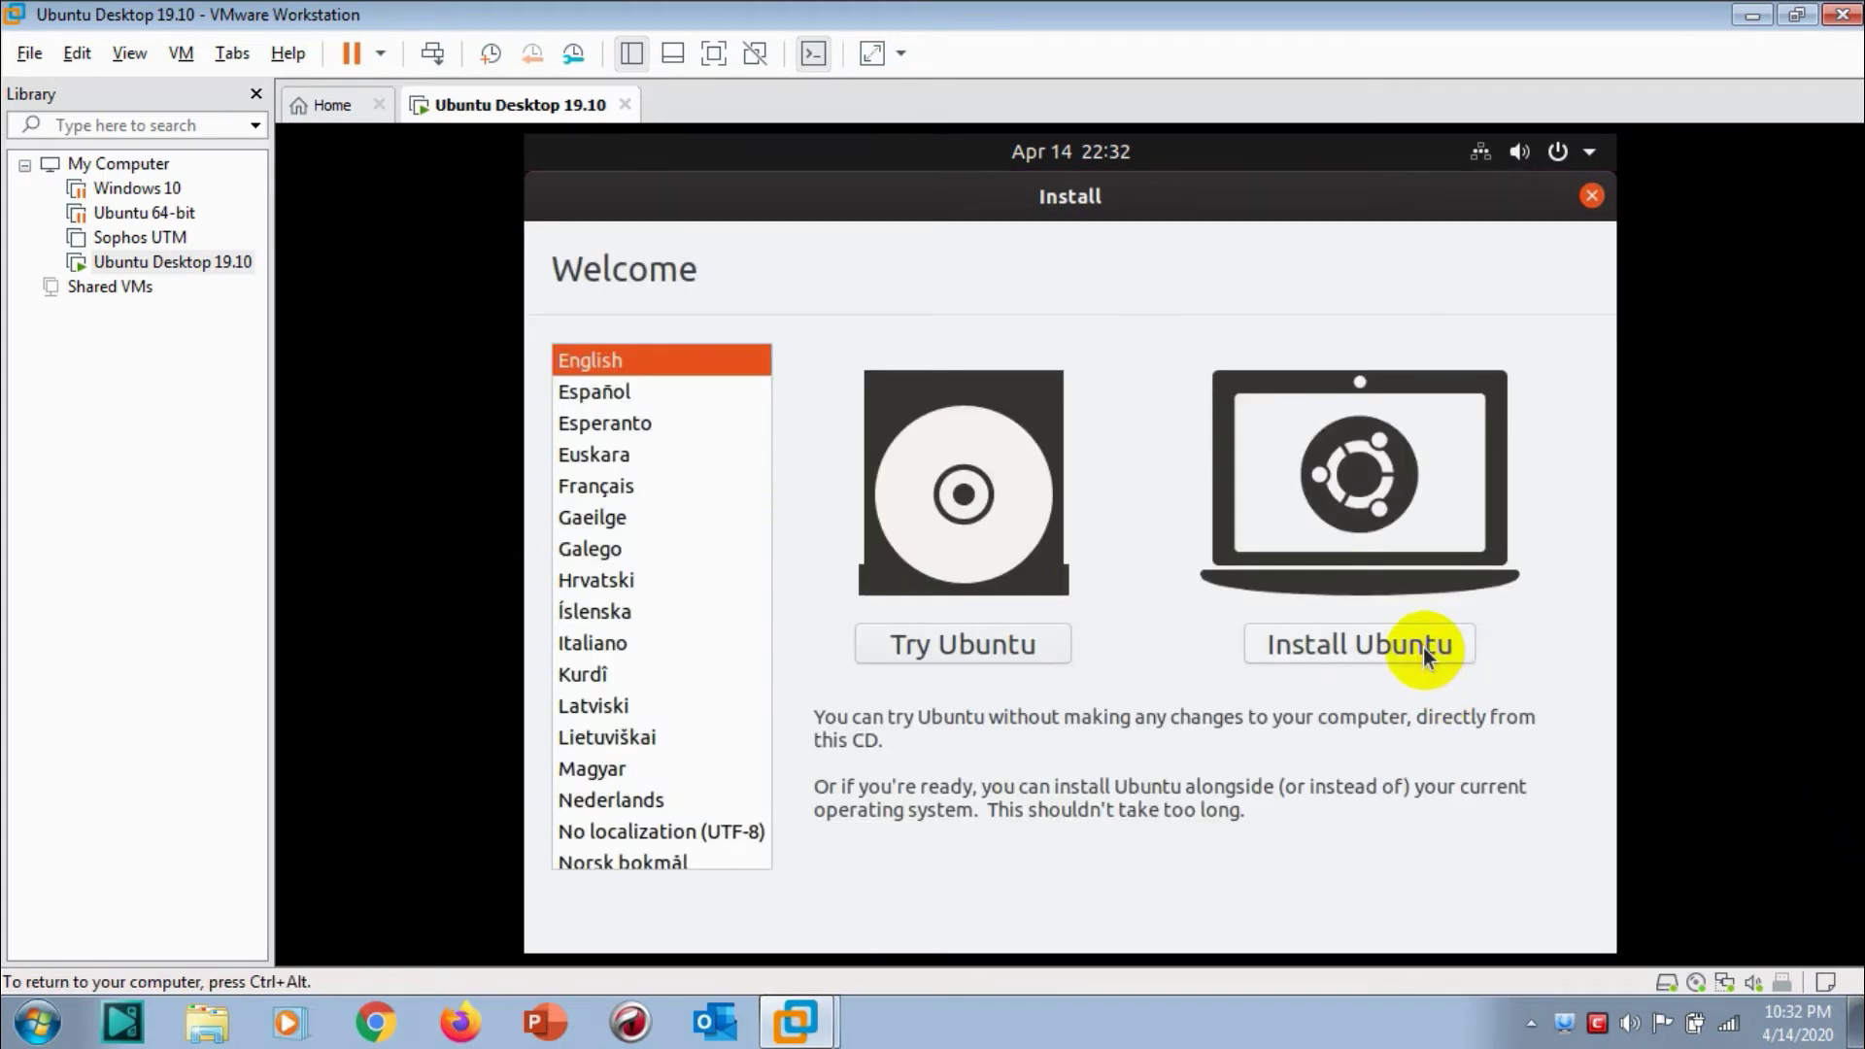
click(729, 56)
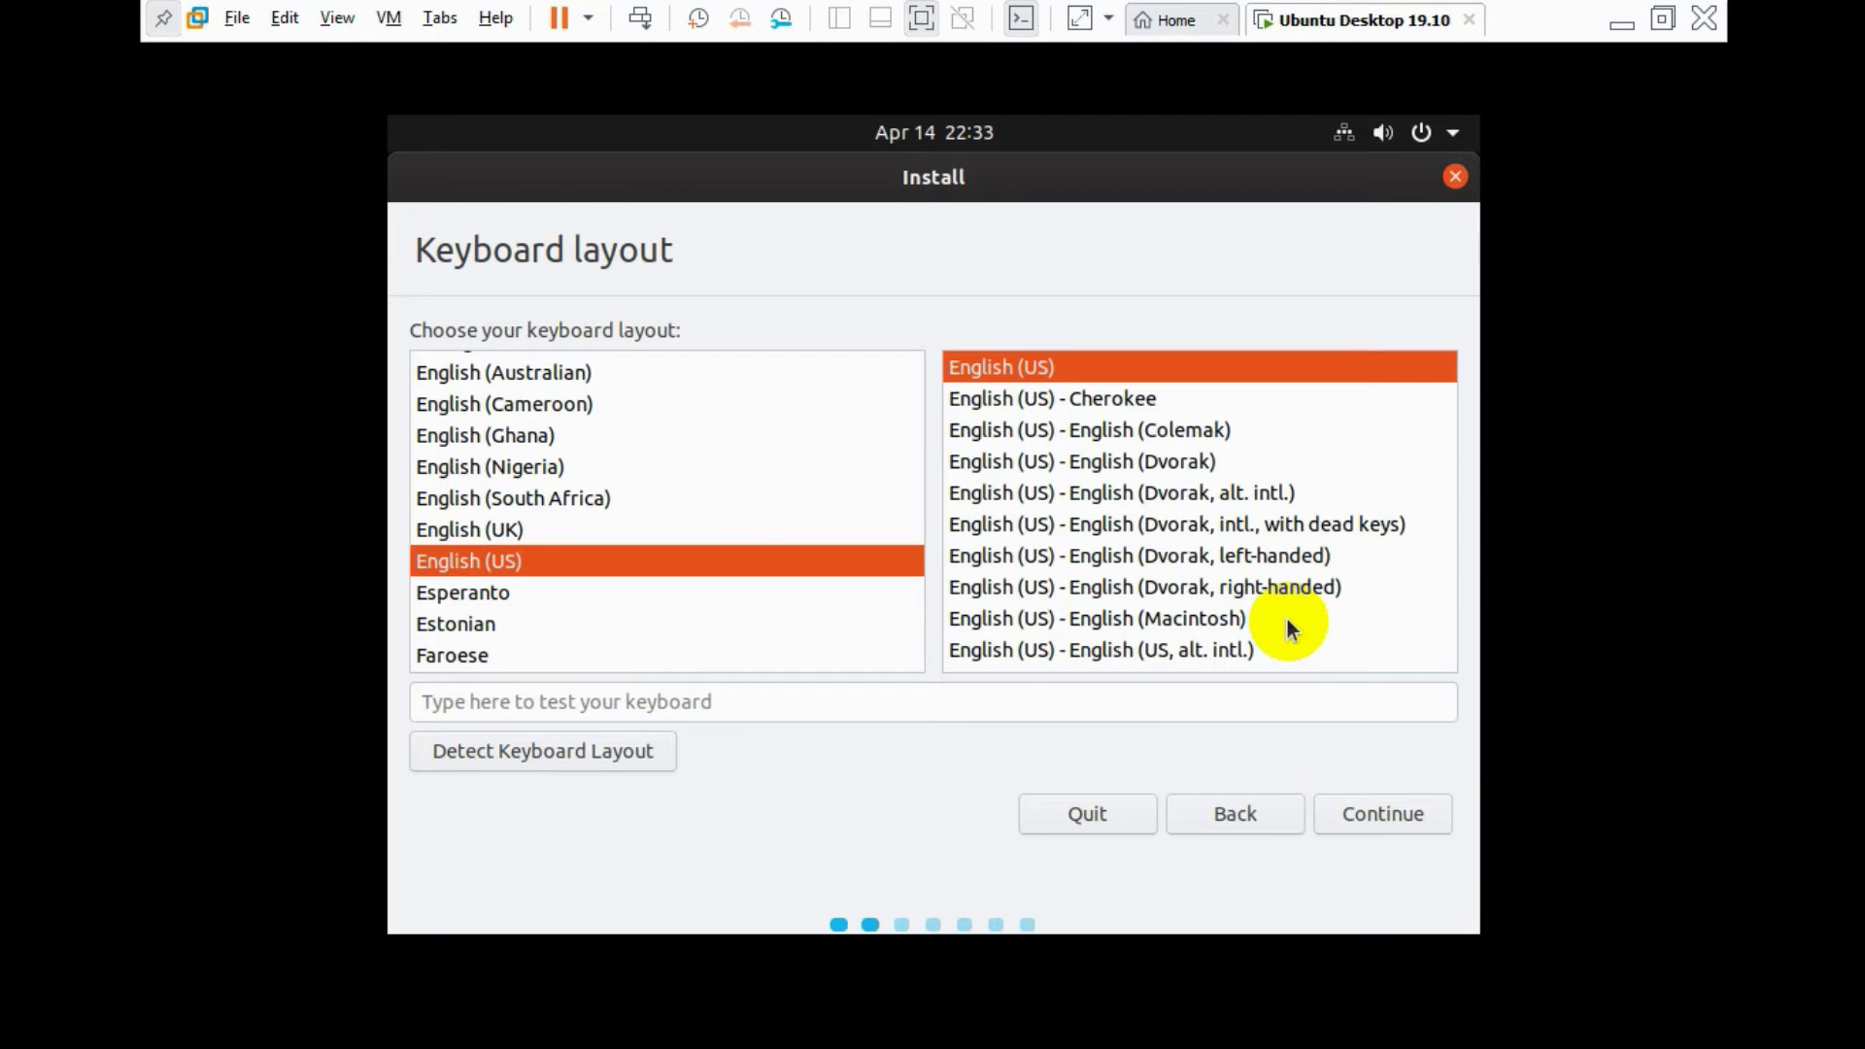
- Accept the English (US) keyboard layout and Normal installation
click(1387, 816)
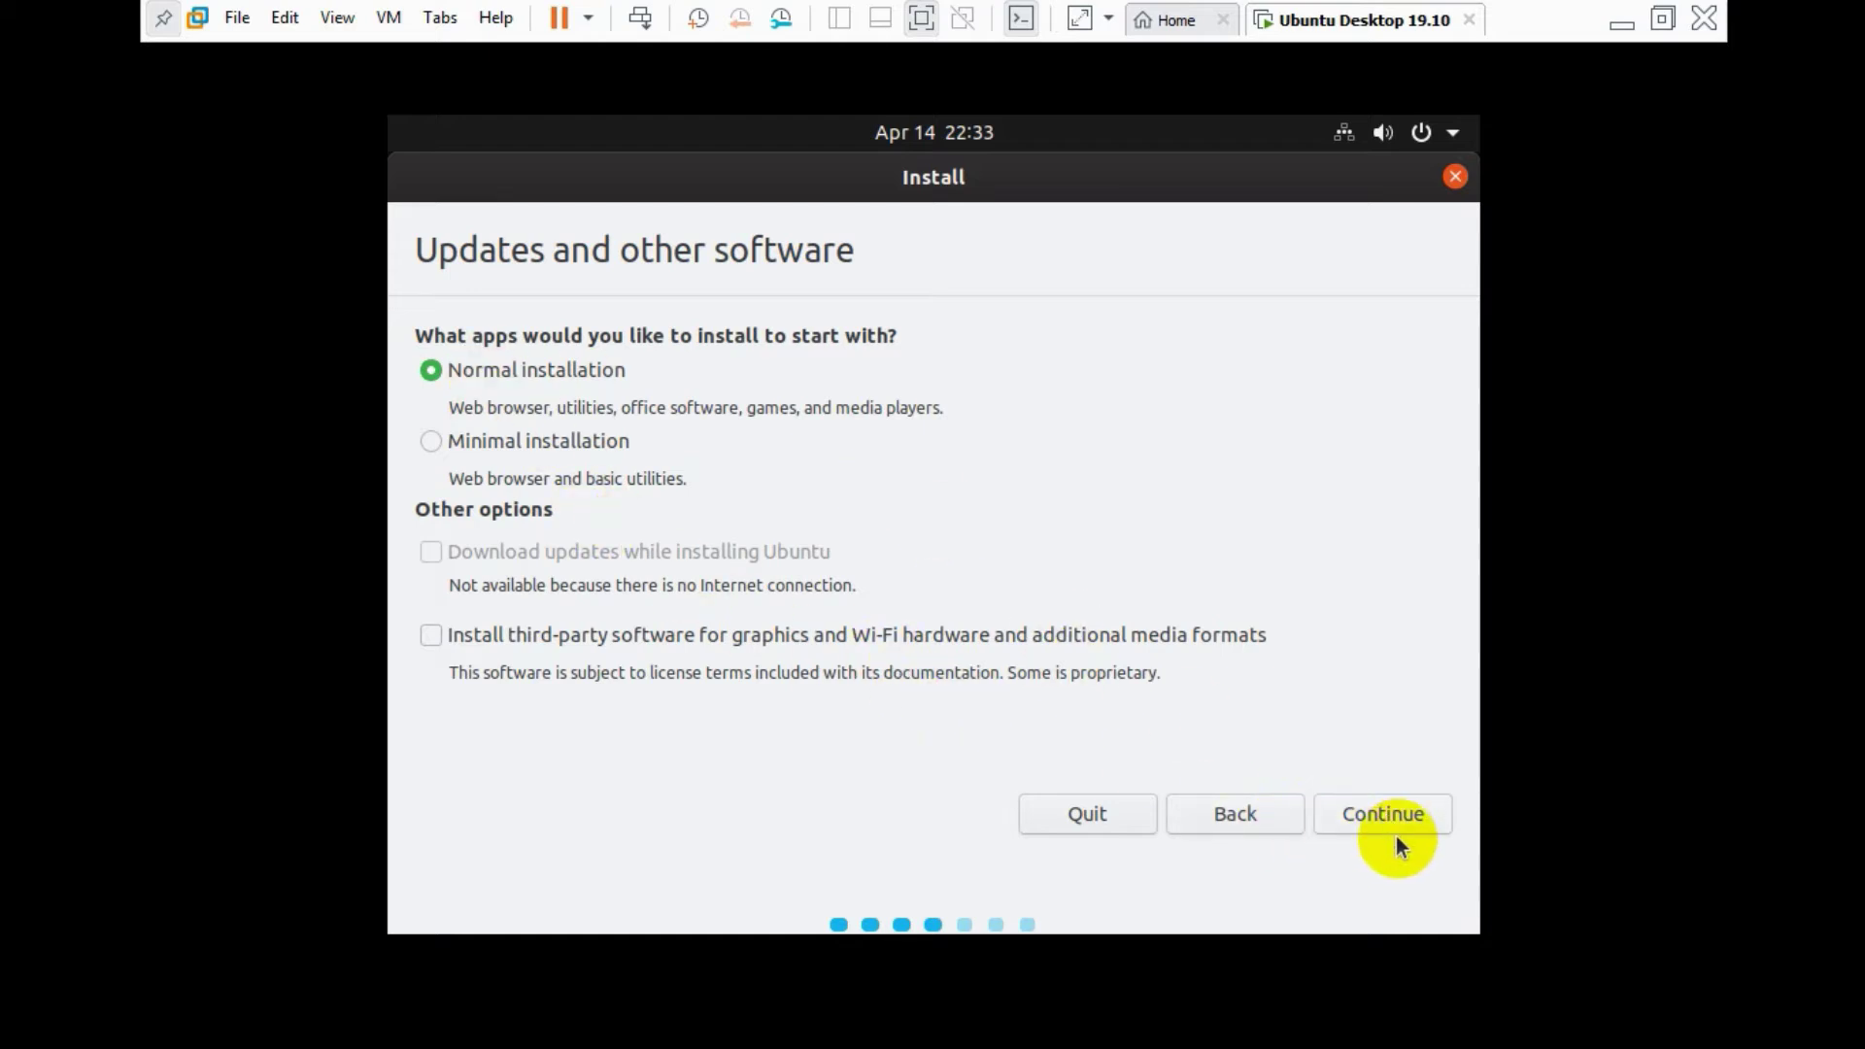
click(1389, 812)
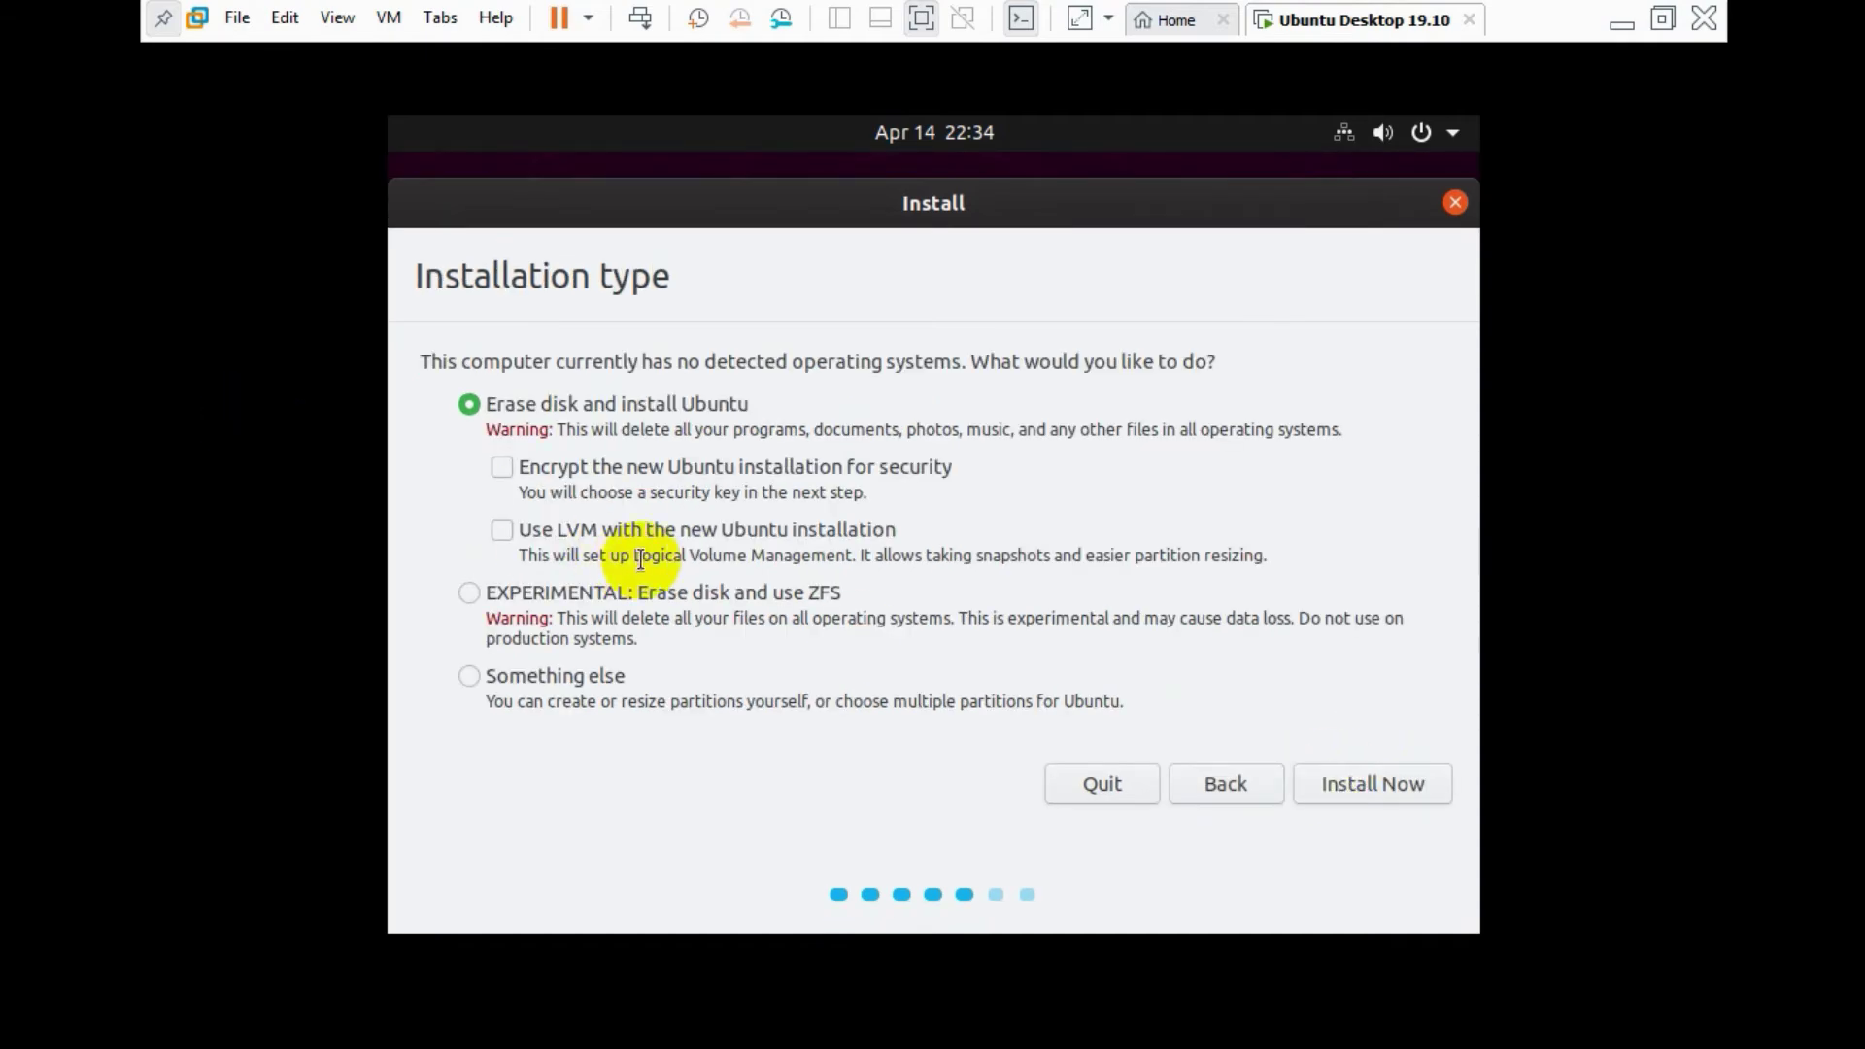
- Erase the disk for Ubuntu, confirm writing the partition changes, and select the New York location
click(1389, 791)
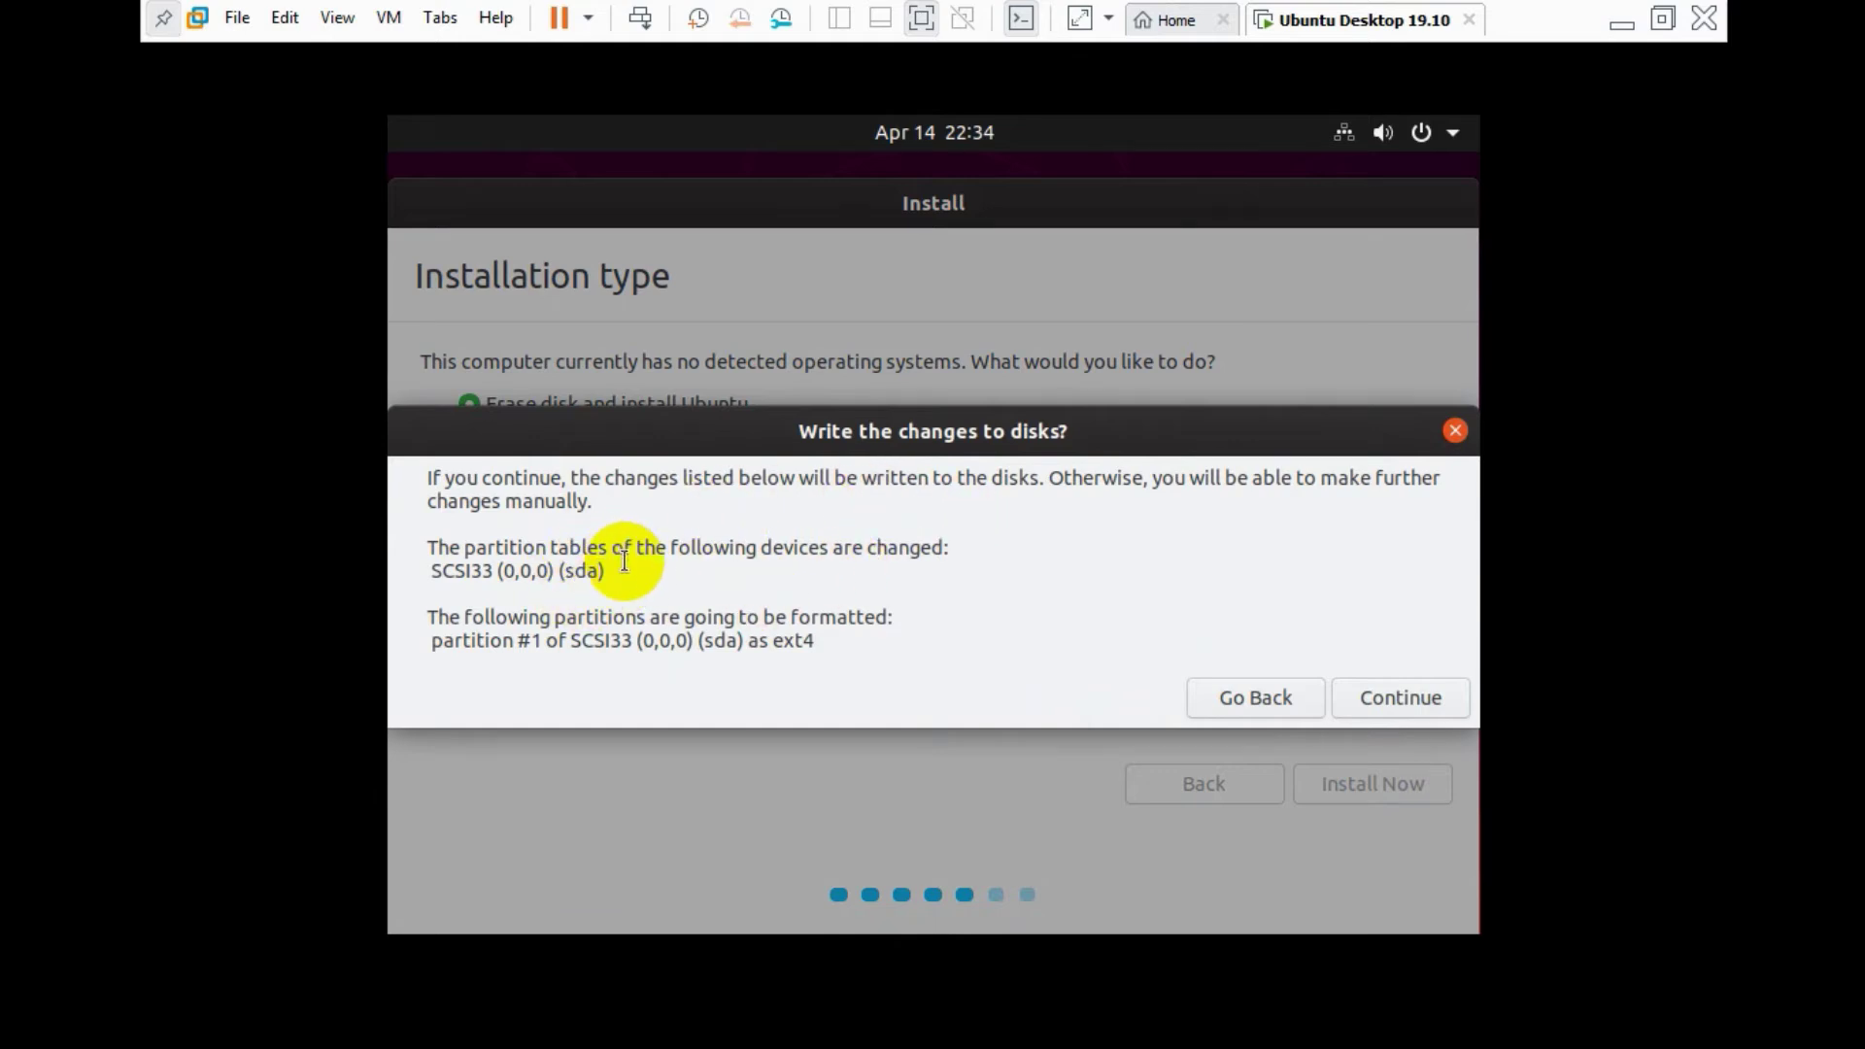
click(1417, 695)
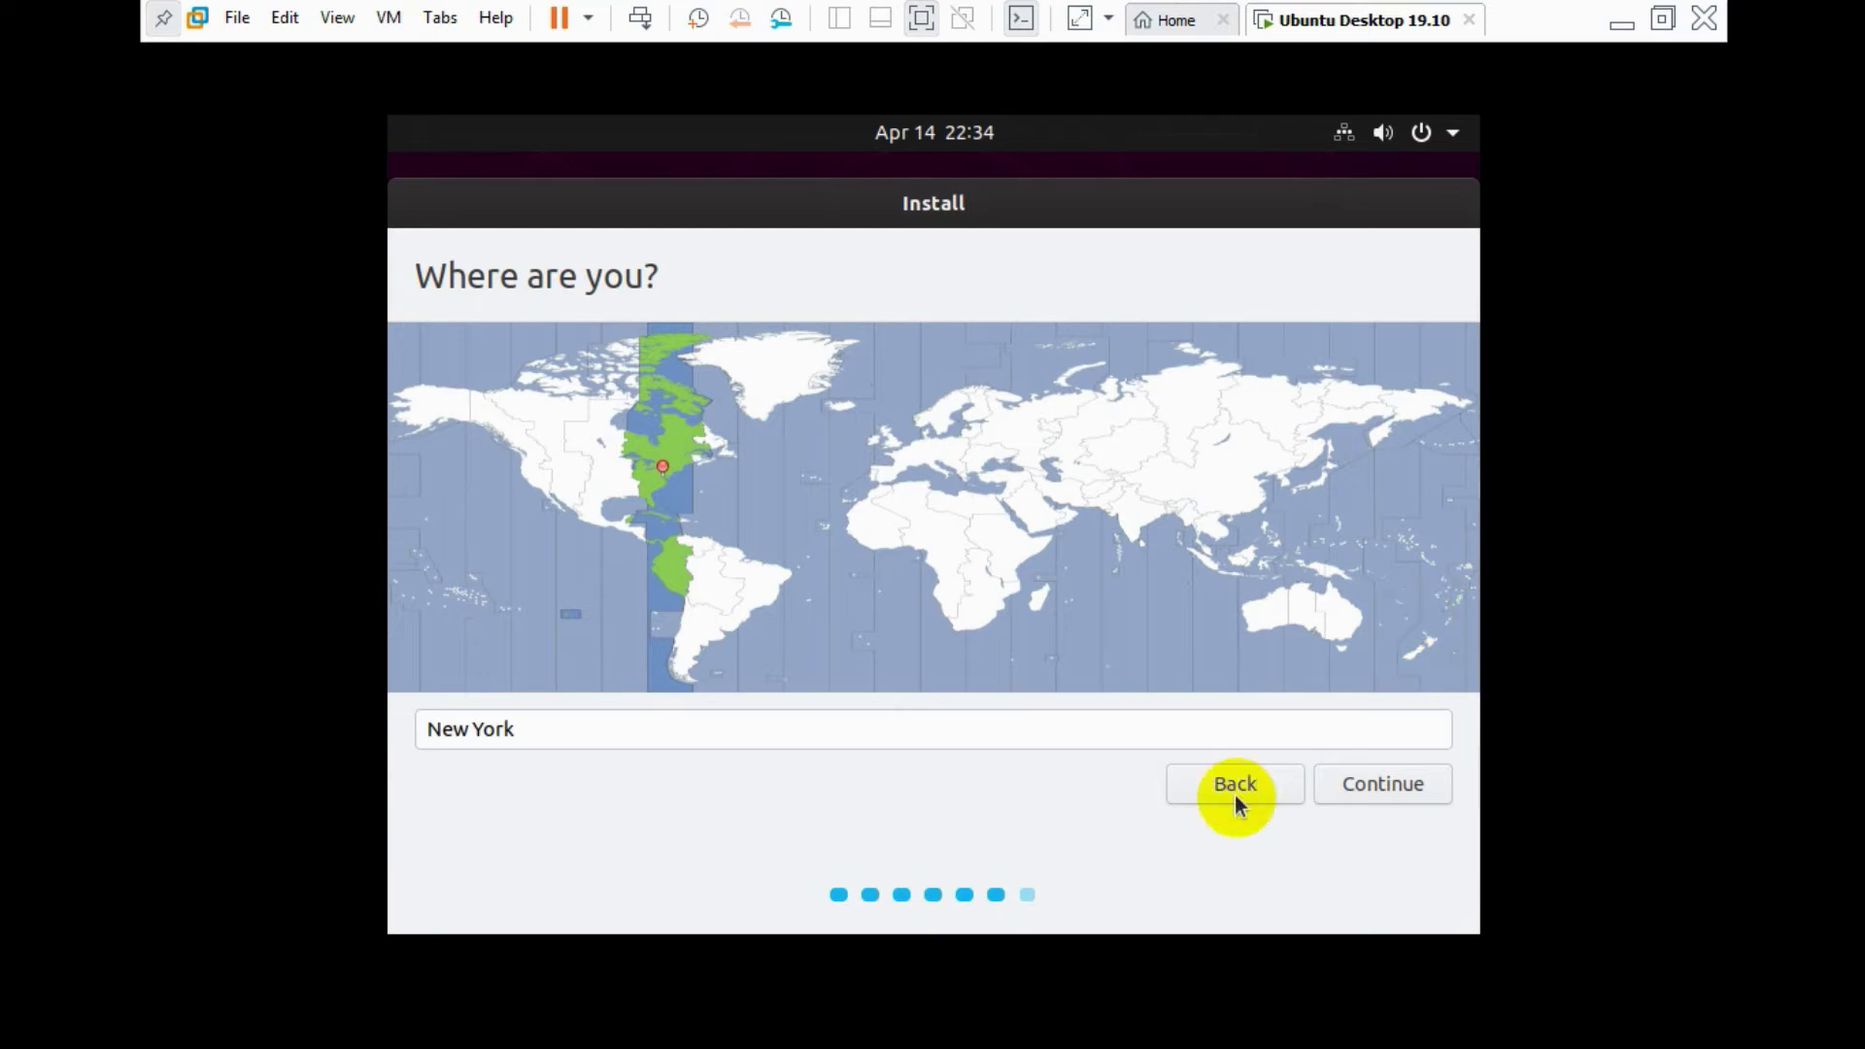
click(1215, 736)
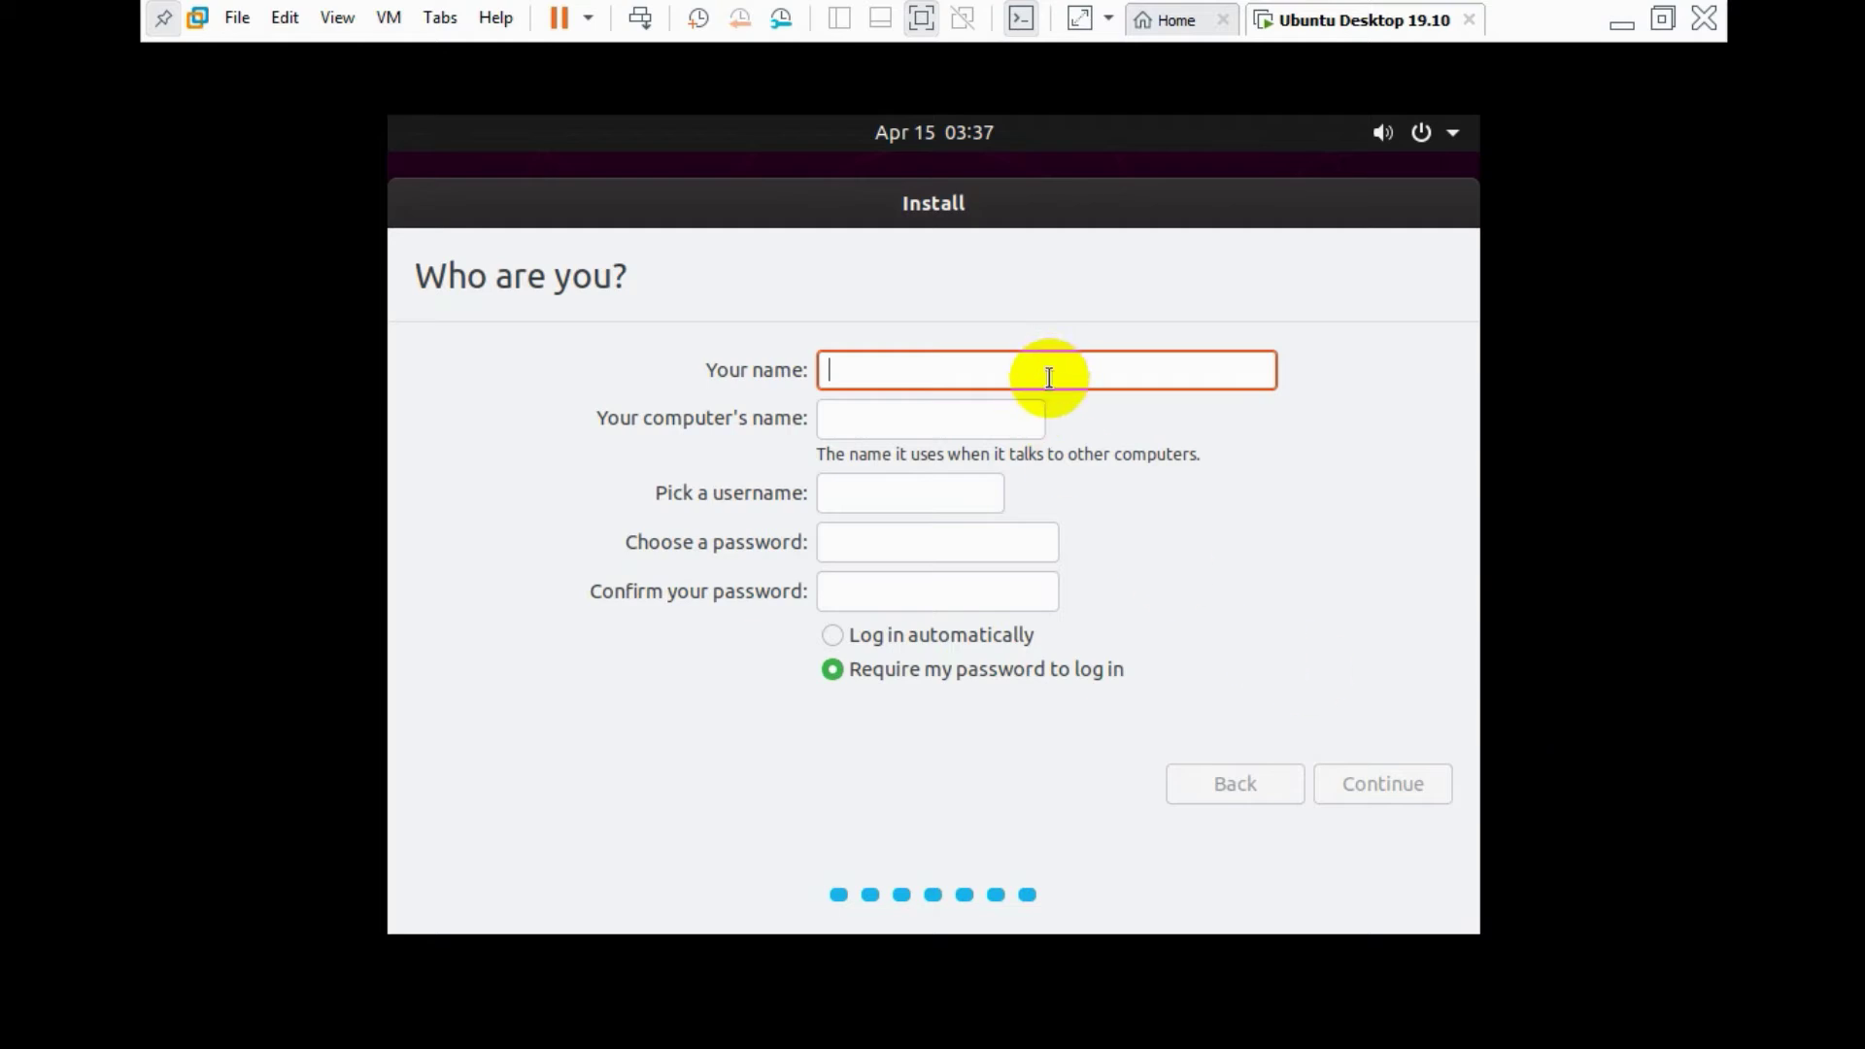
- Fill in the username, enter the account password, and retype it in the confirmation field
text(shen)
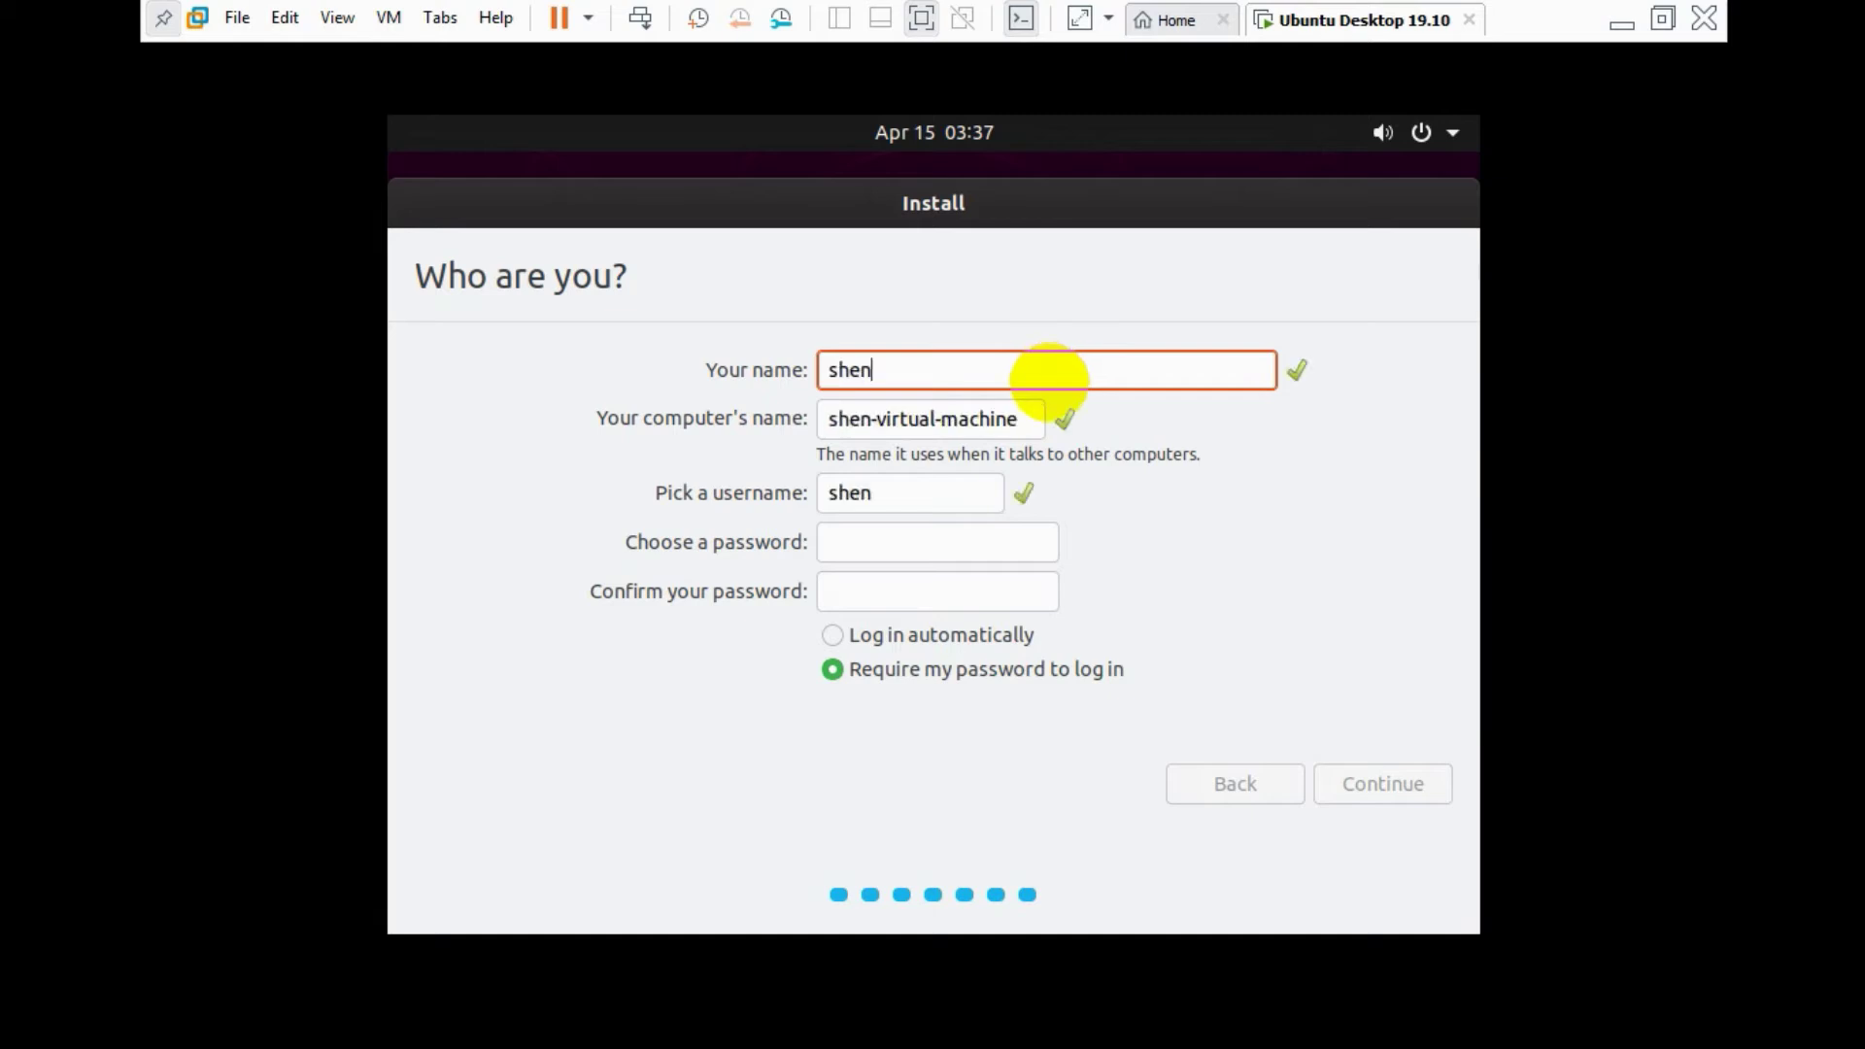
key(BackSpace)
text(meer)
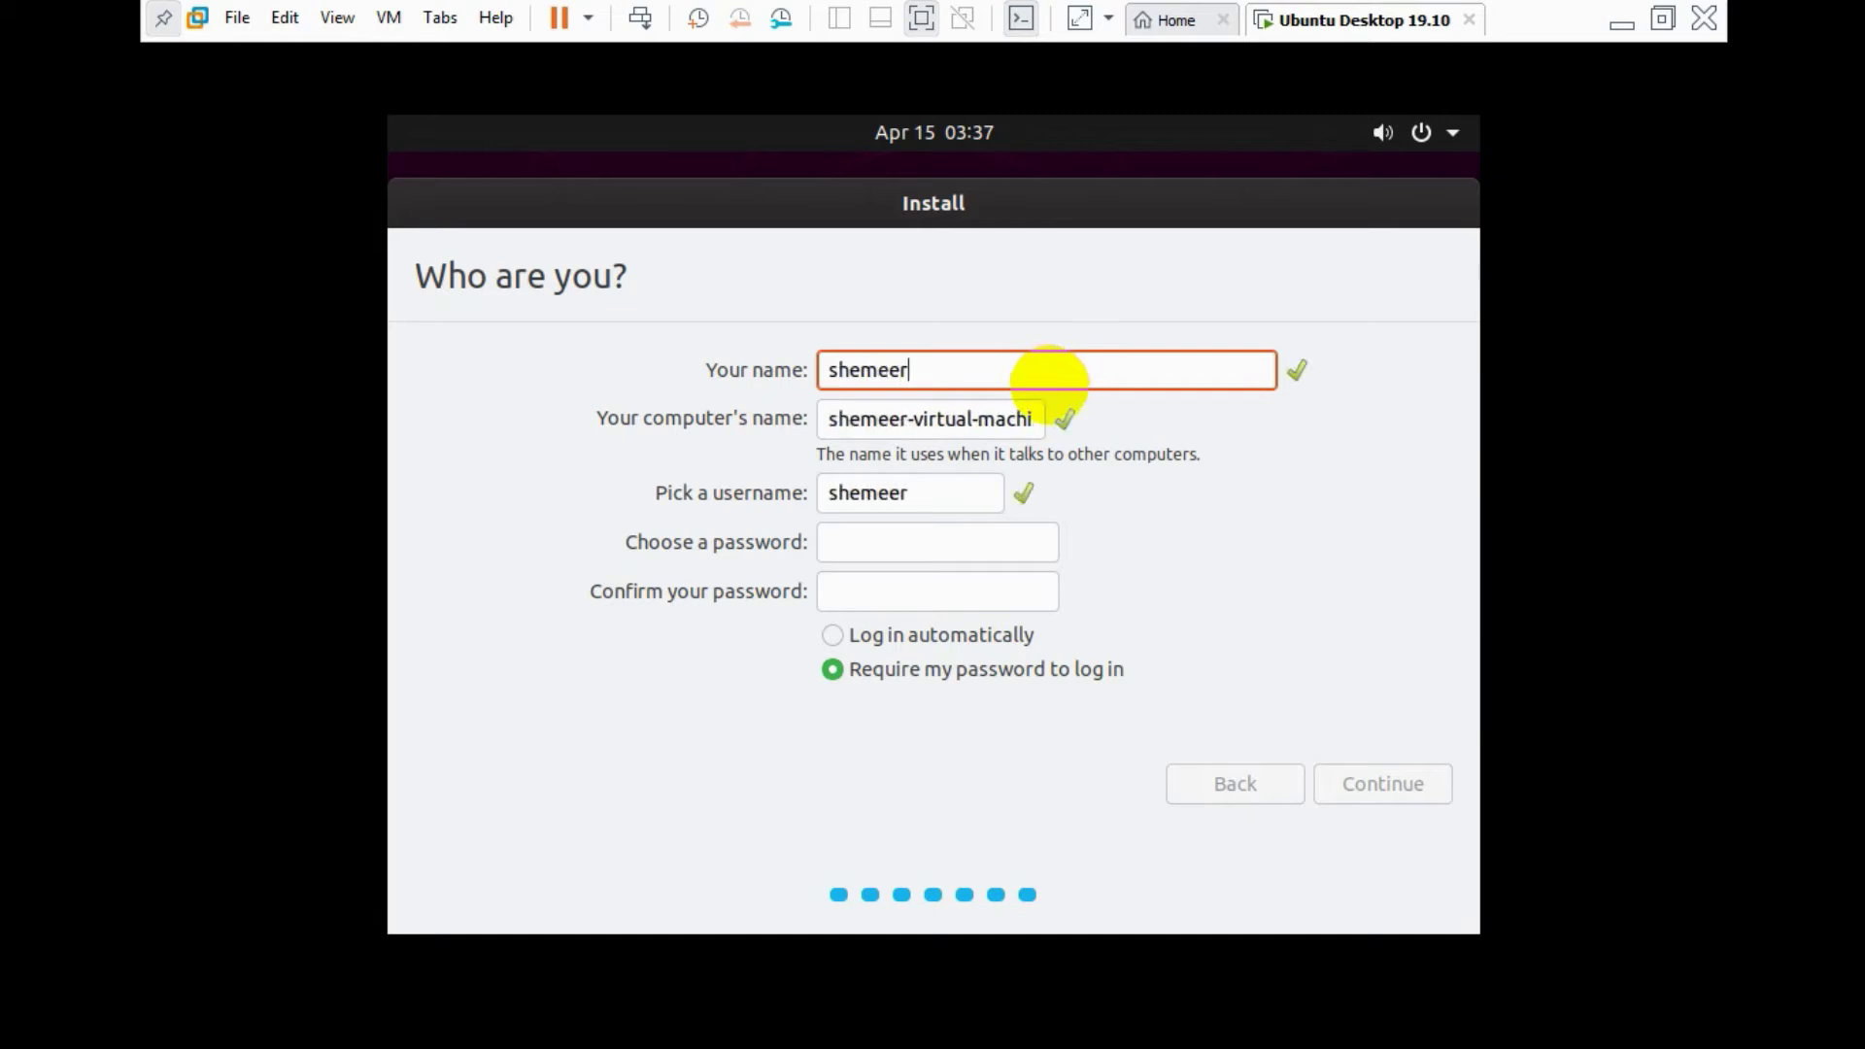
click(943, 542)
text(••••)
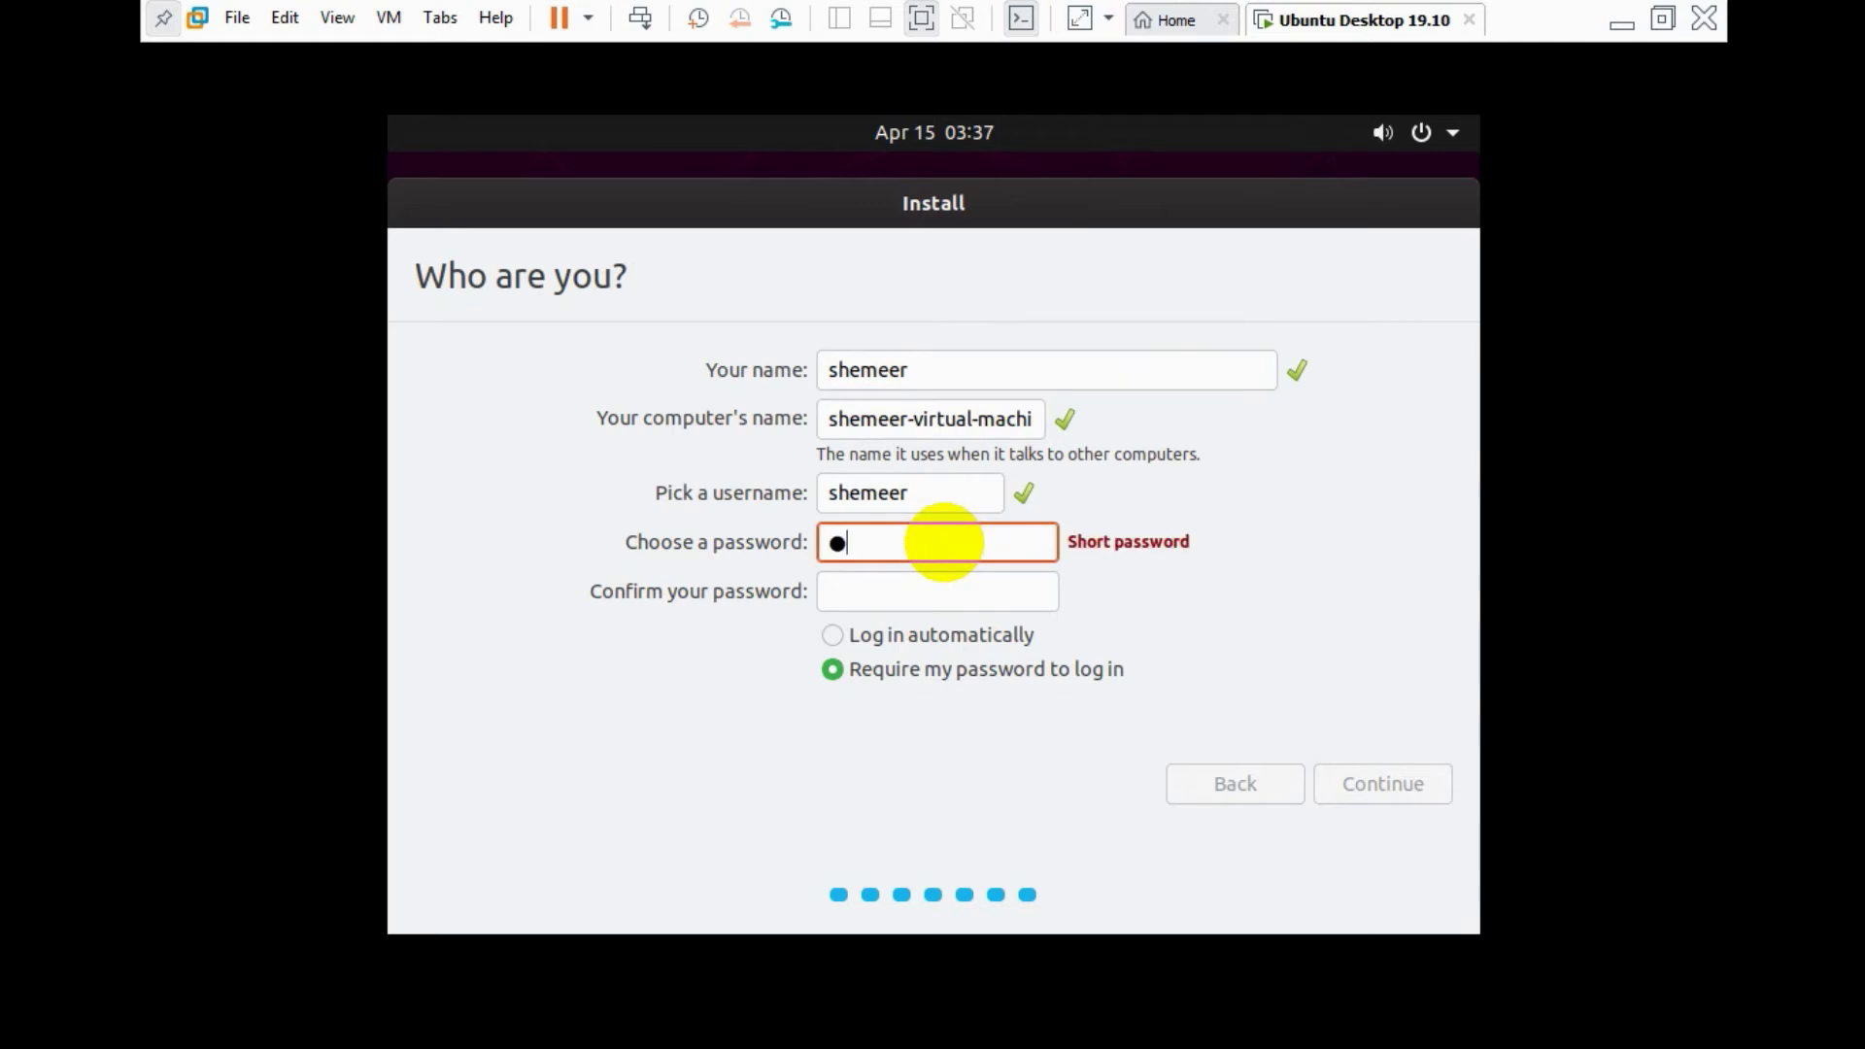
text(••••)
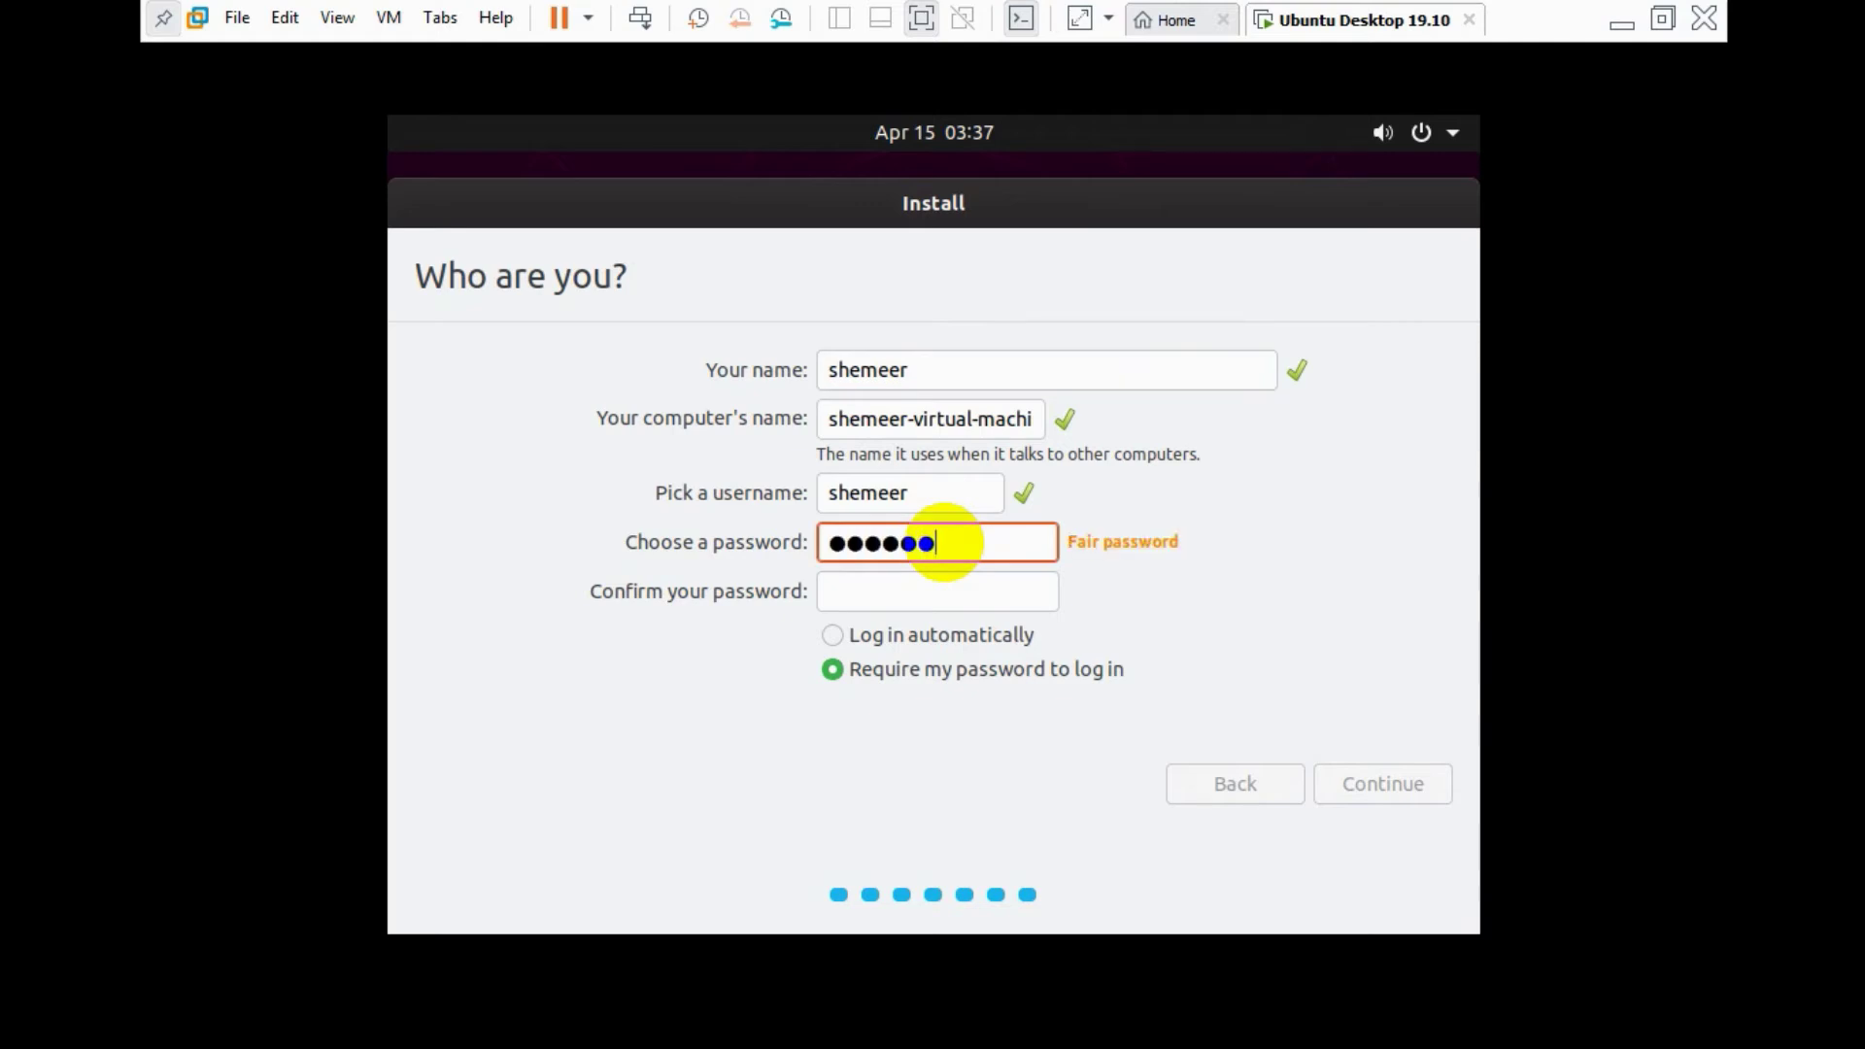
key(Tab)
text(•)
key(BackSpace)
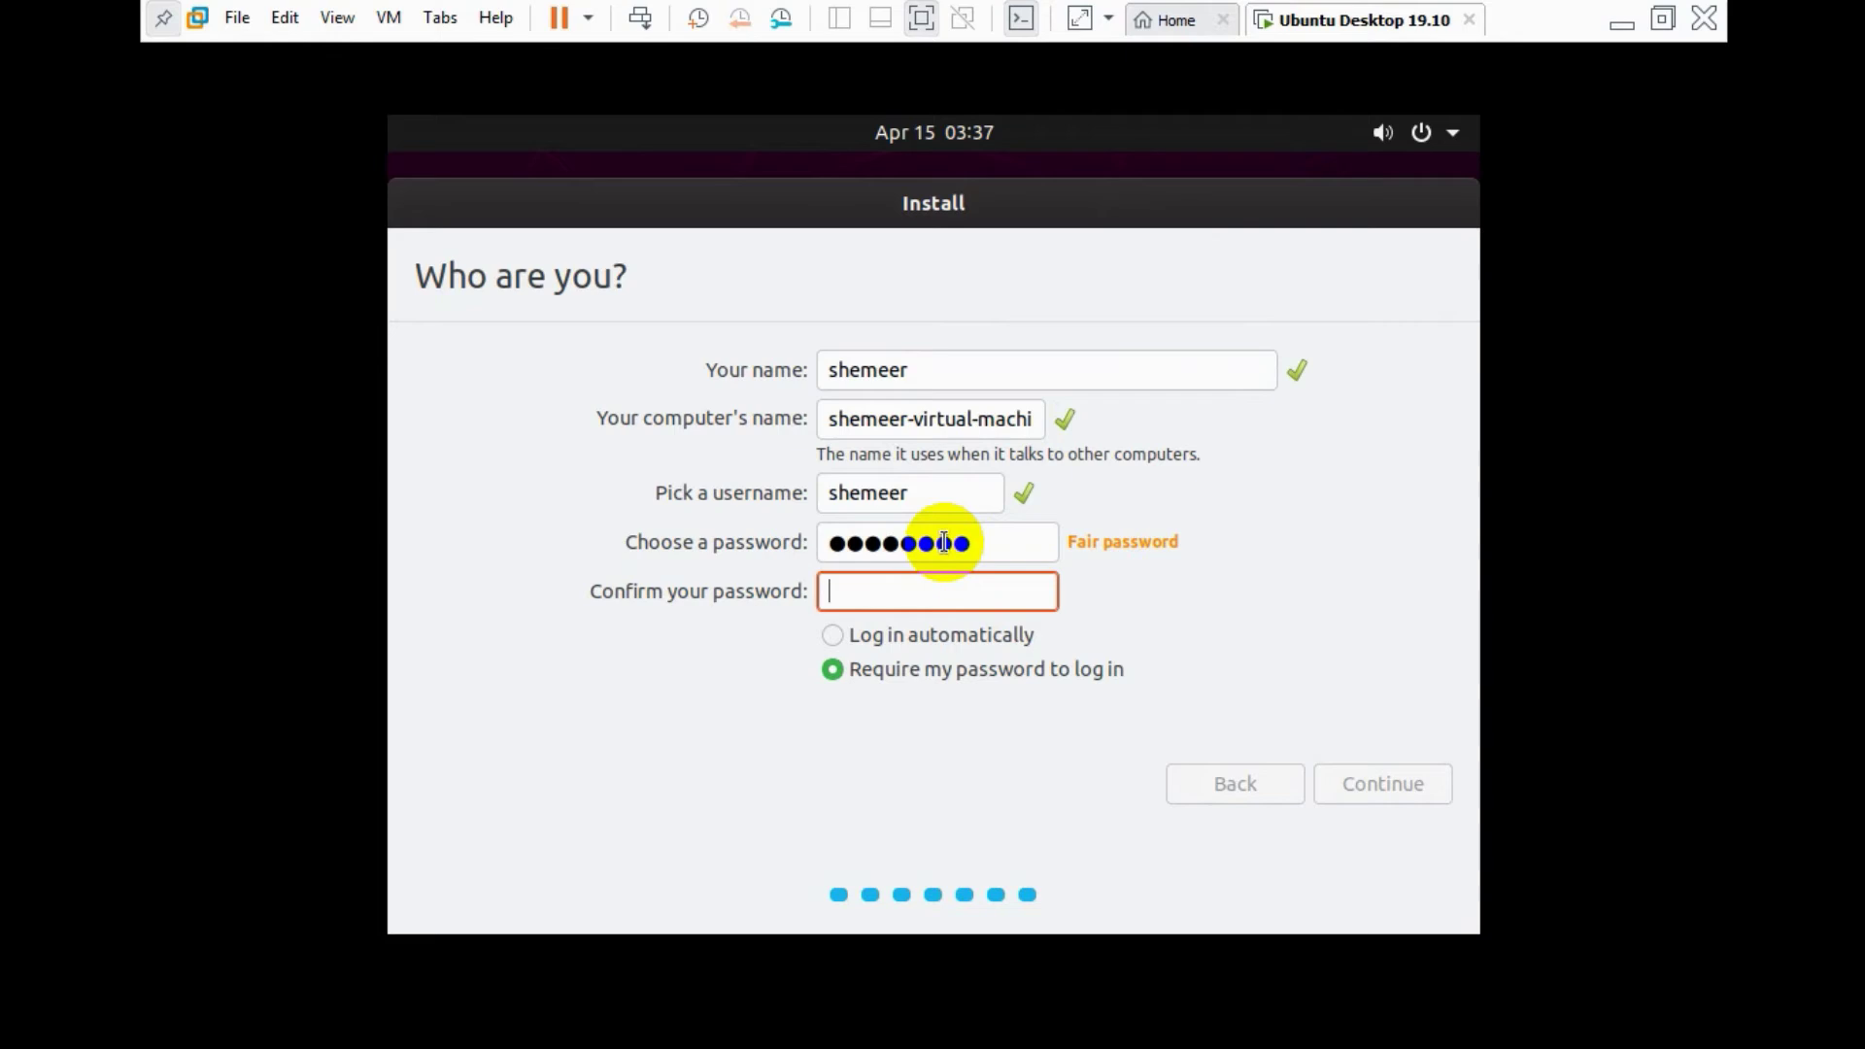
text(••••••••)
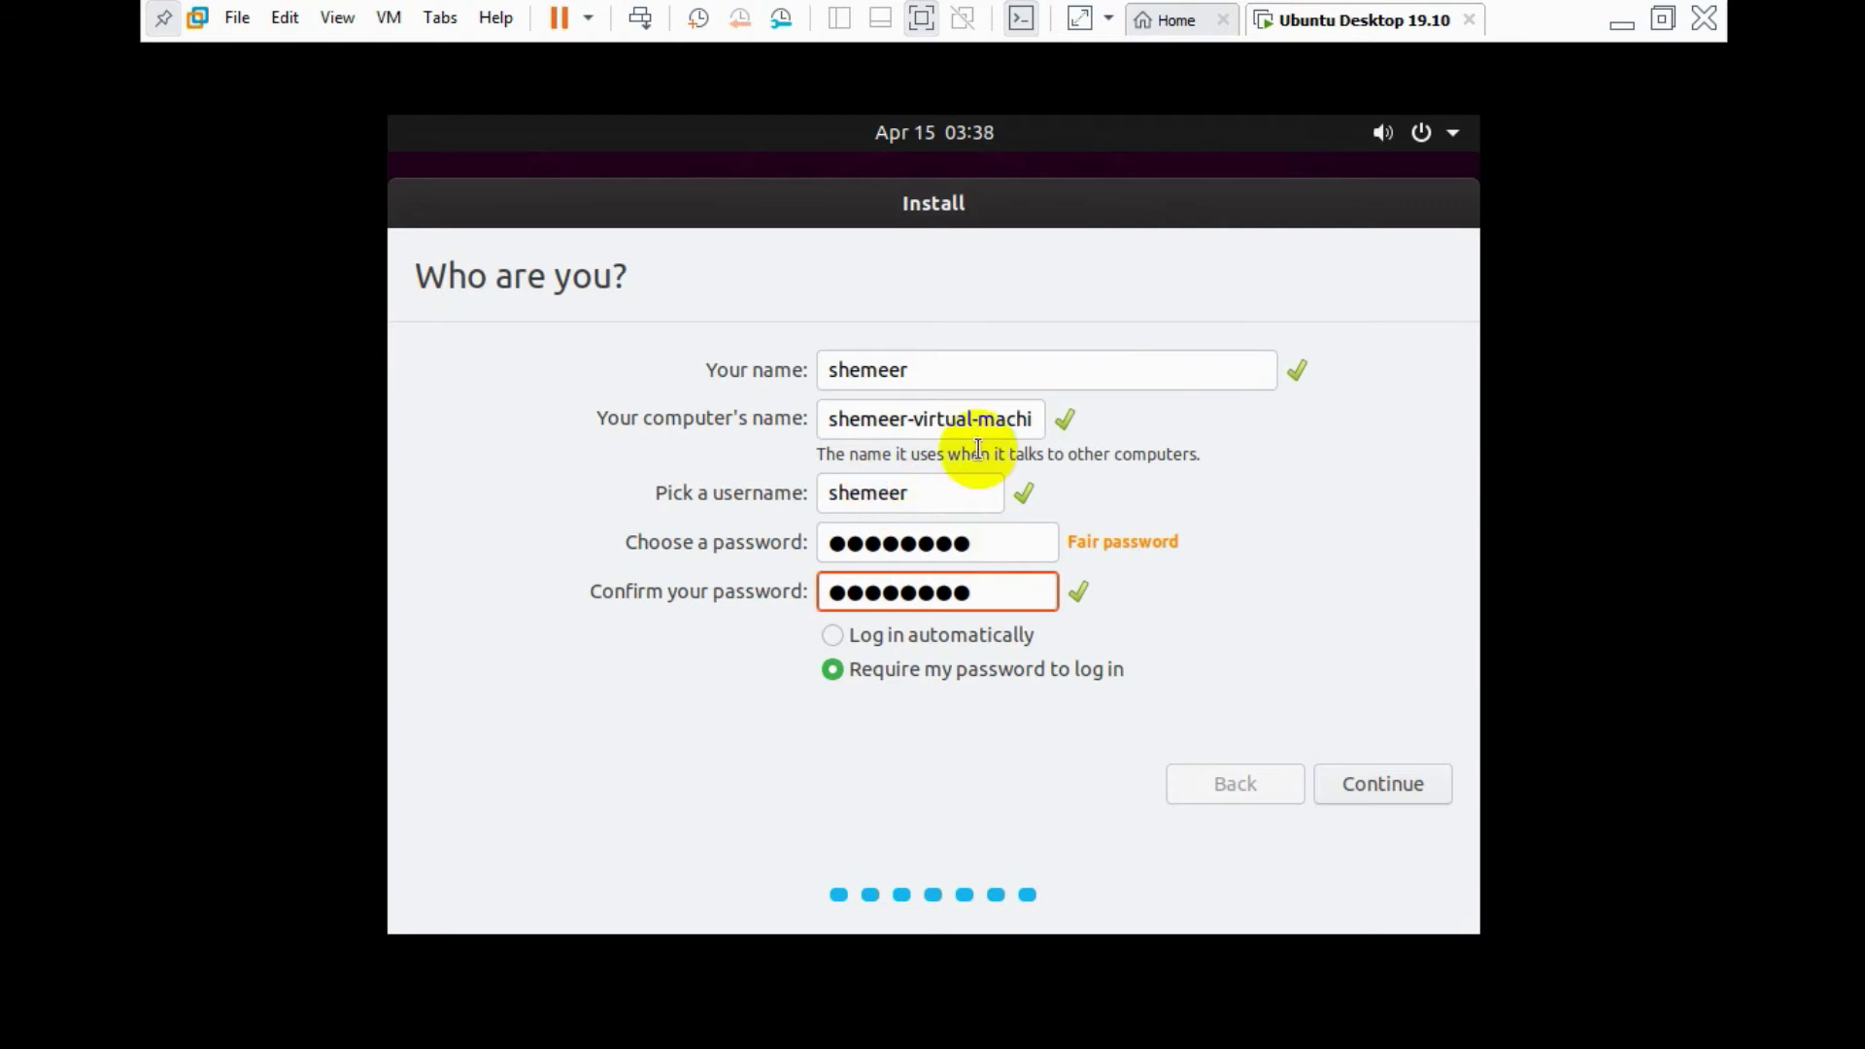
- Replace the computer's name with ubuntu19
click(947, 418)
drag(918, 424, 1481, 536)
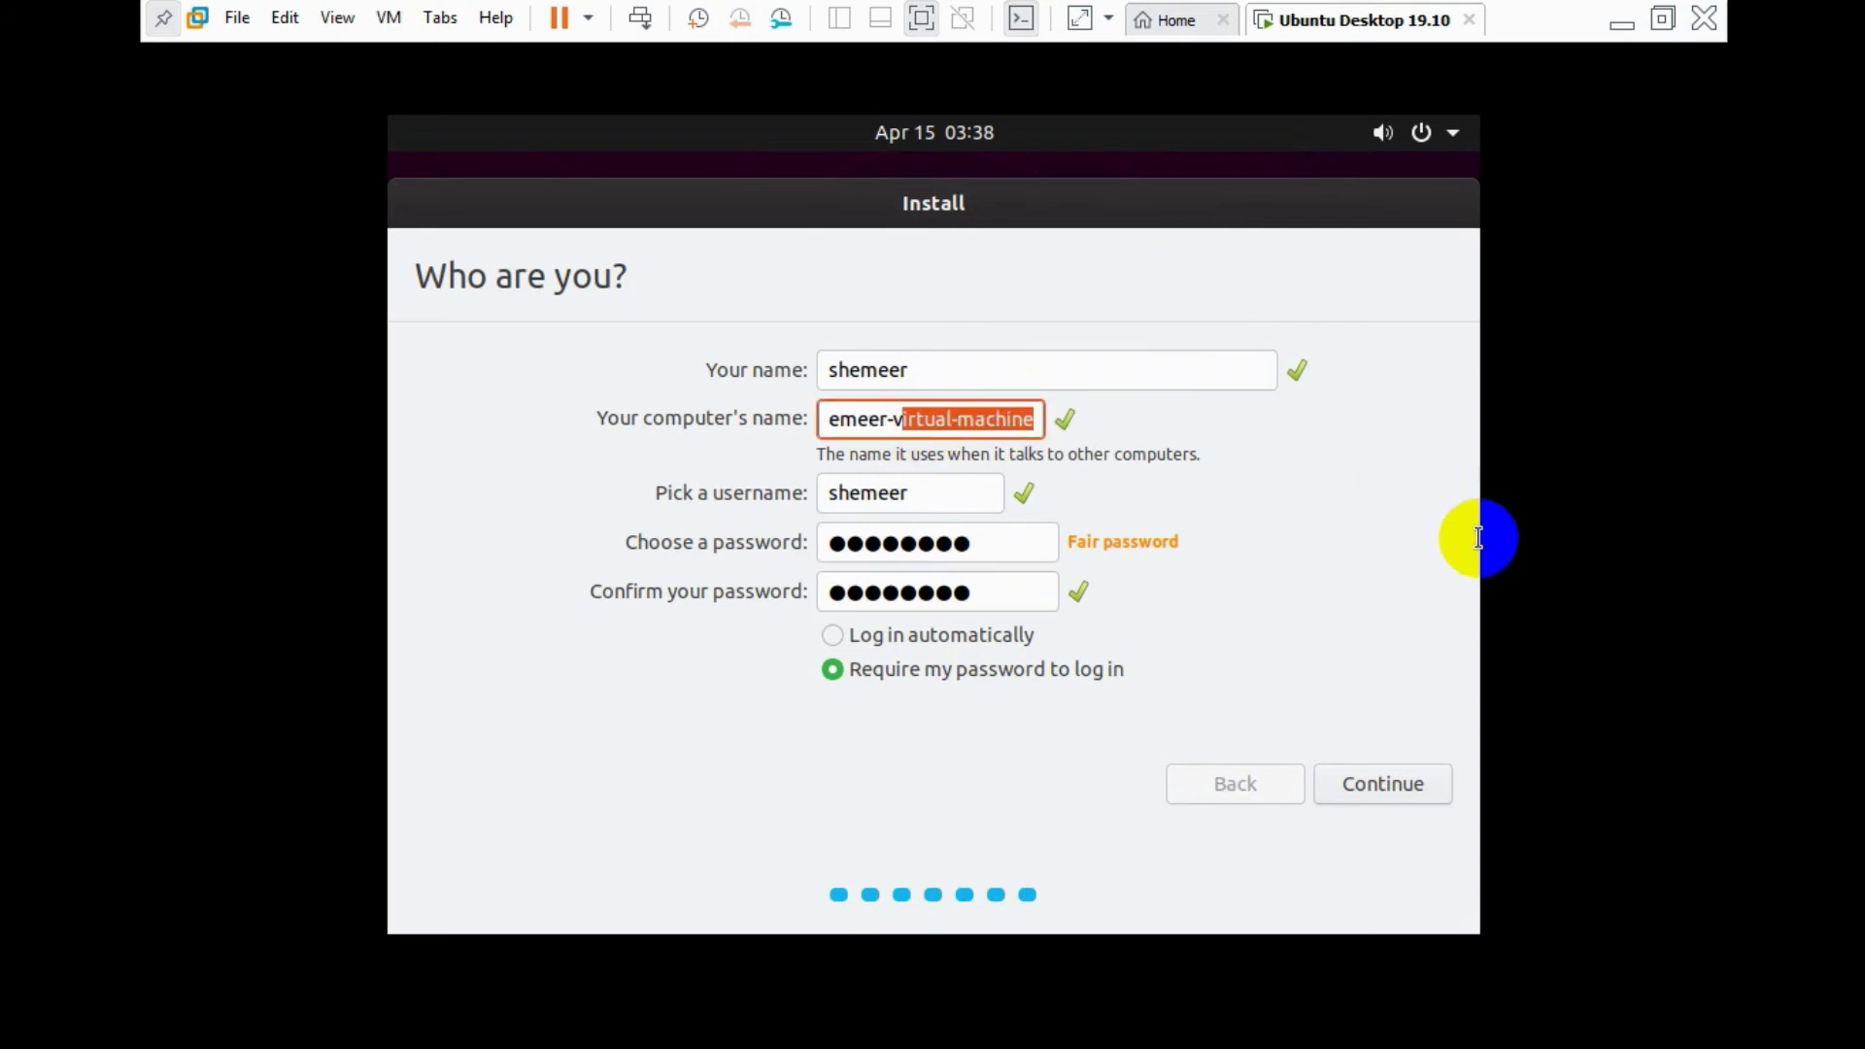
key(BackSpace)
key(BackSpace)
key(BackSpace)
key(BackSpace)
key(BackSpace)
key(BackSpace)
key(BackSpace)
key(BackSpace)
key(BackSpace)
key(BackSpace)
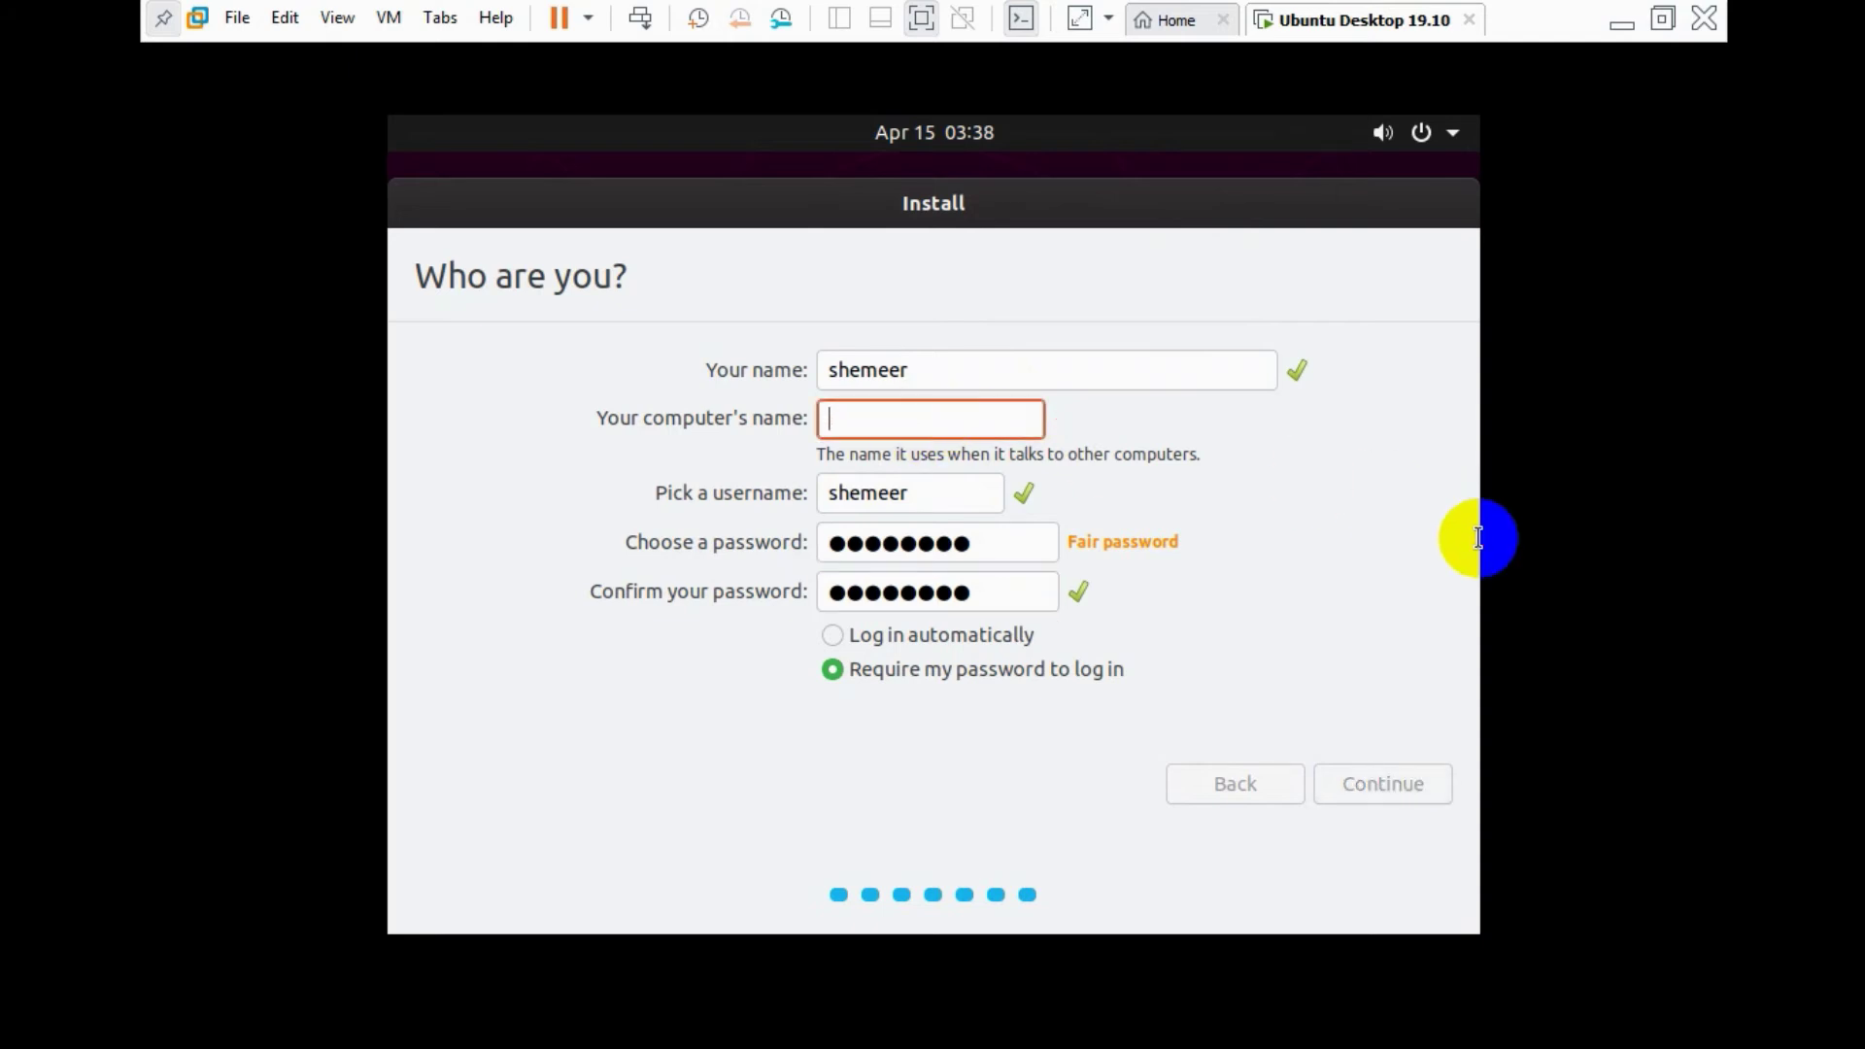
text(ubuntu)
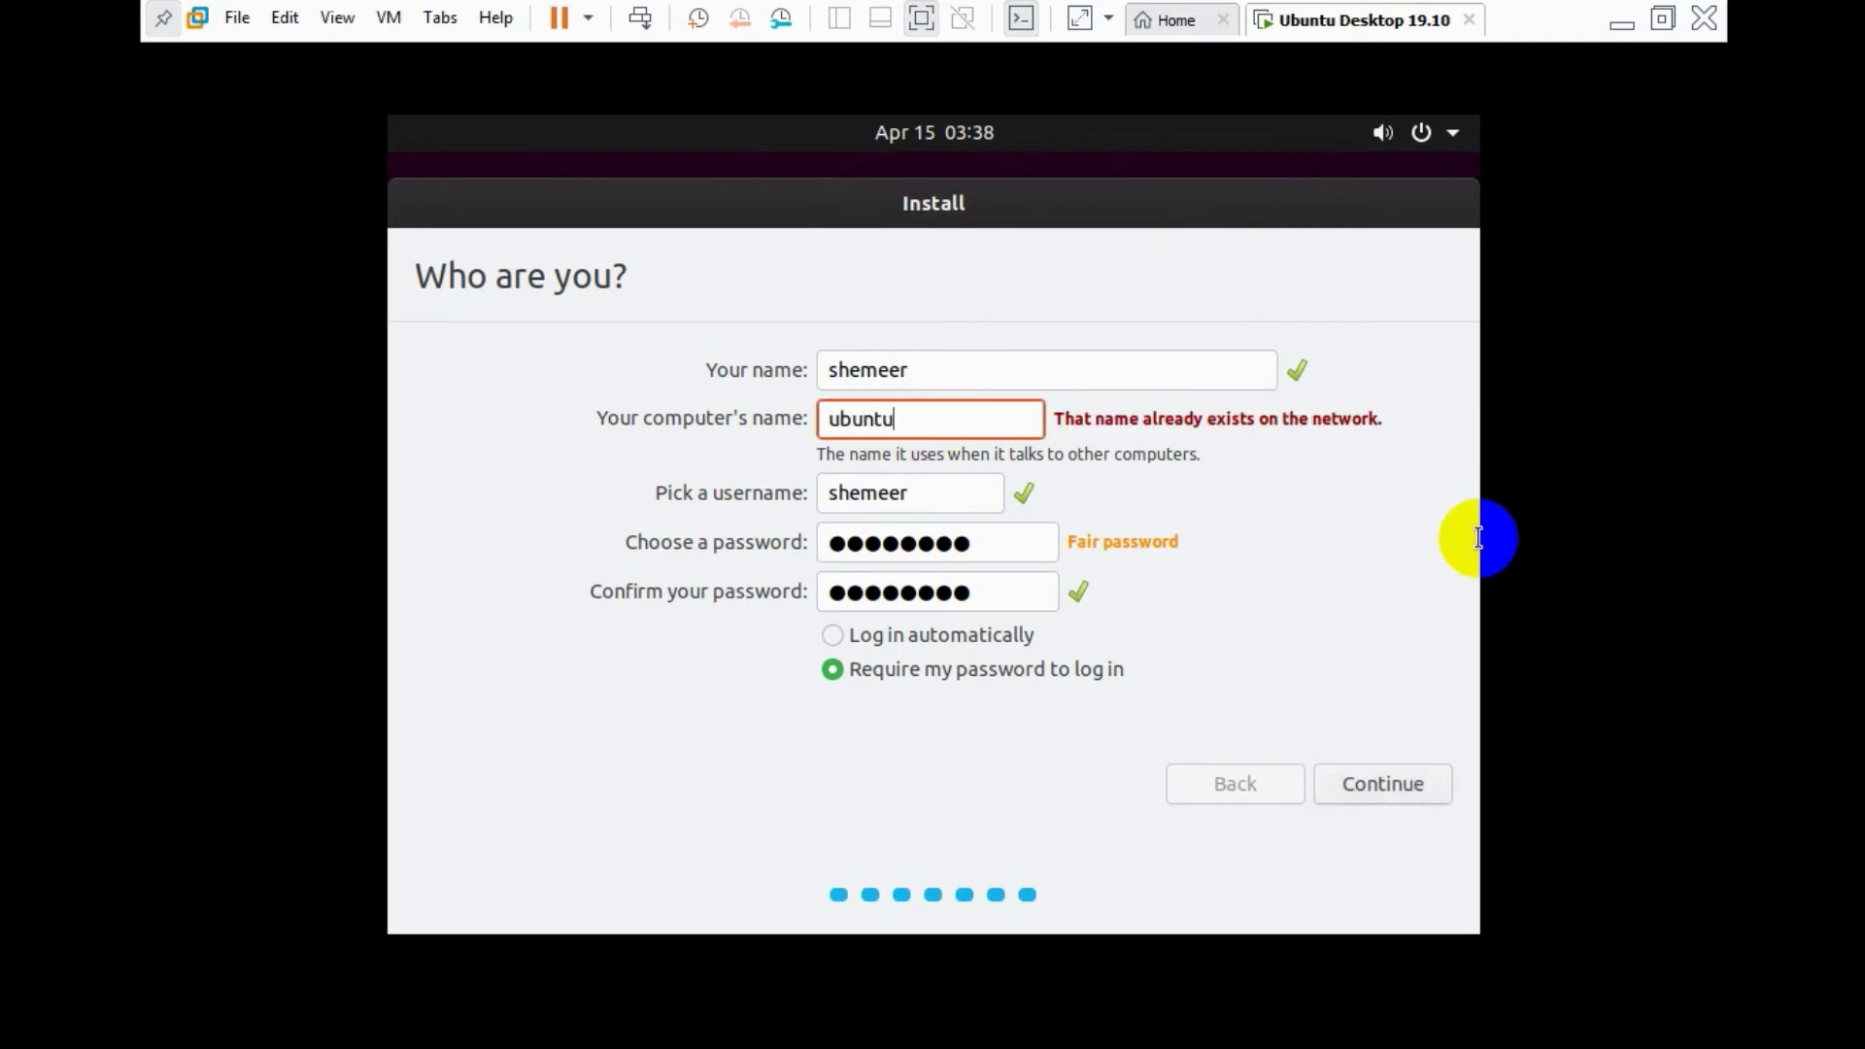
text(shr)
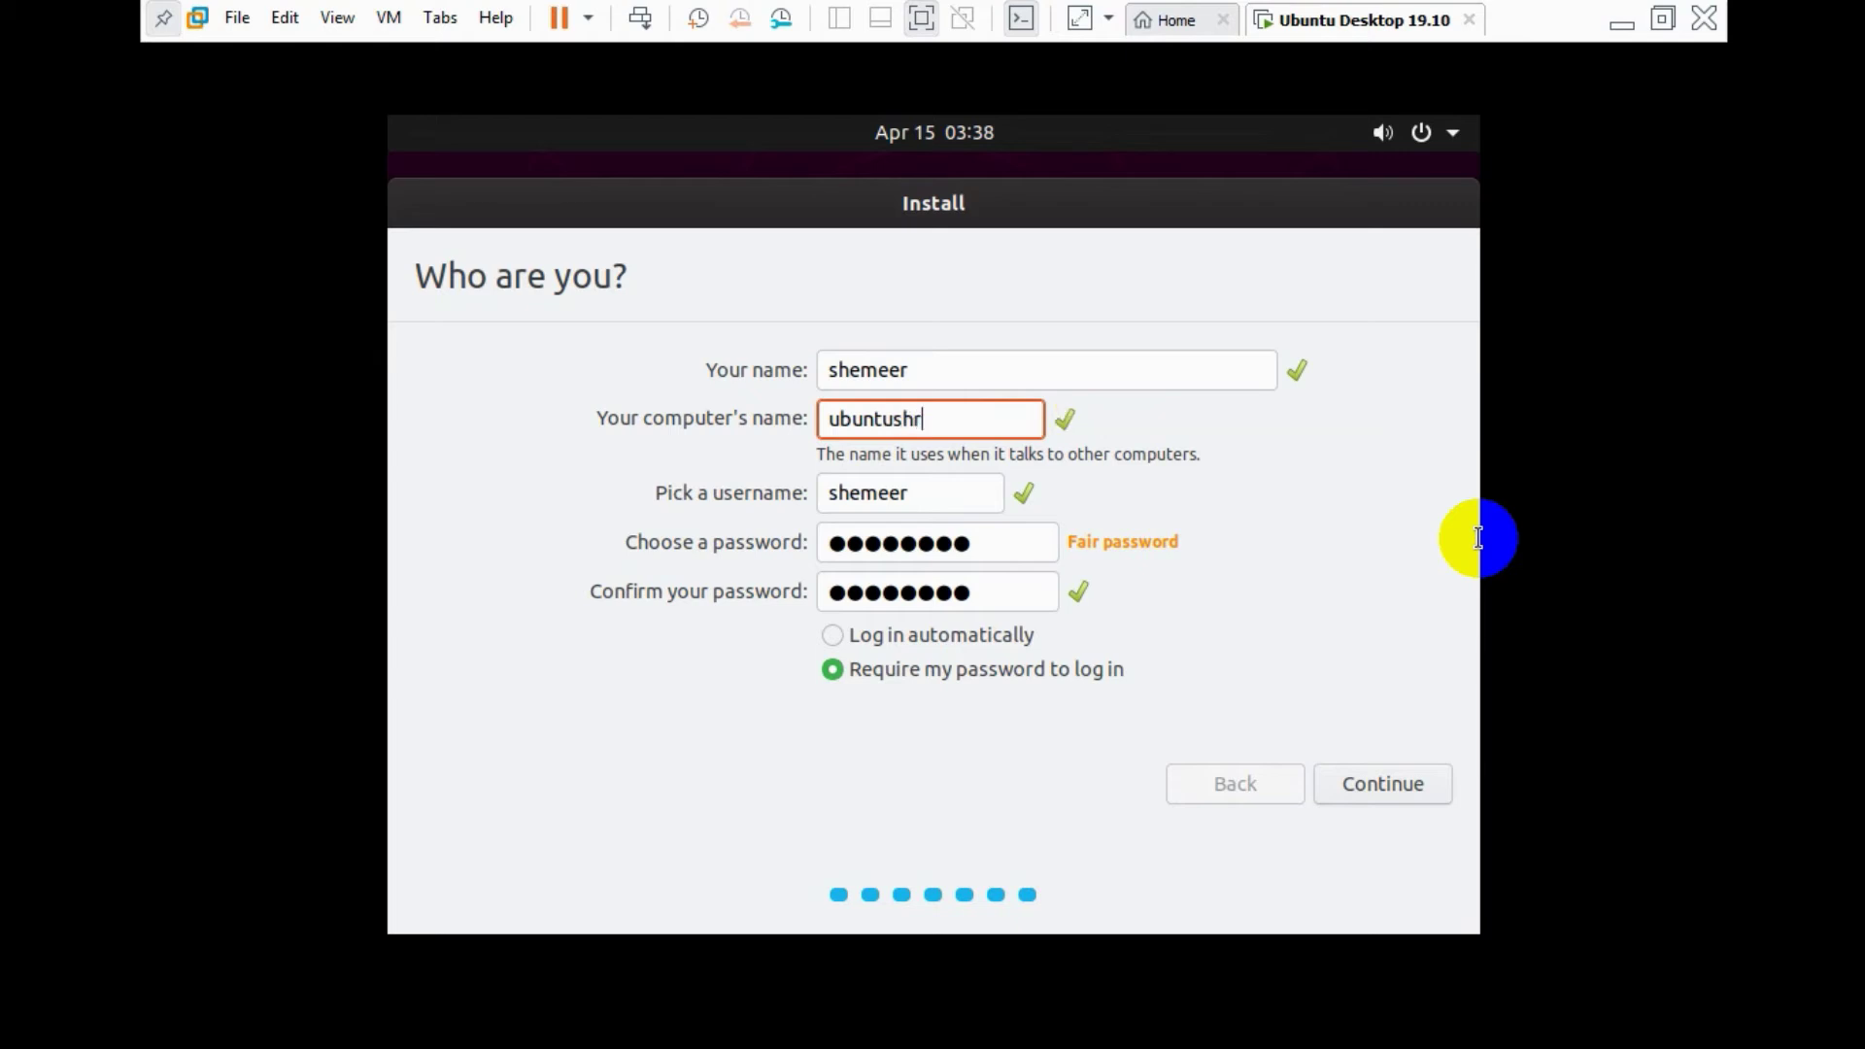
key(BackSpace)
key(BackSpace)
key(BackSpace)
text(19)
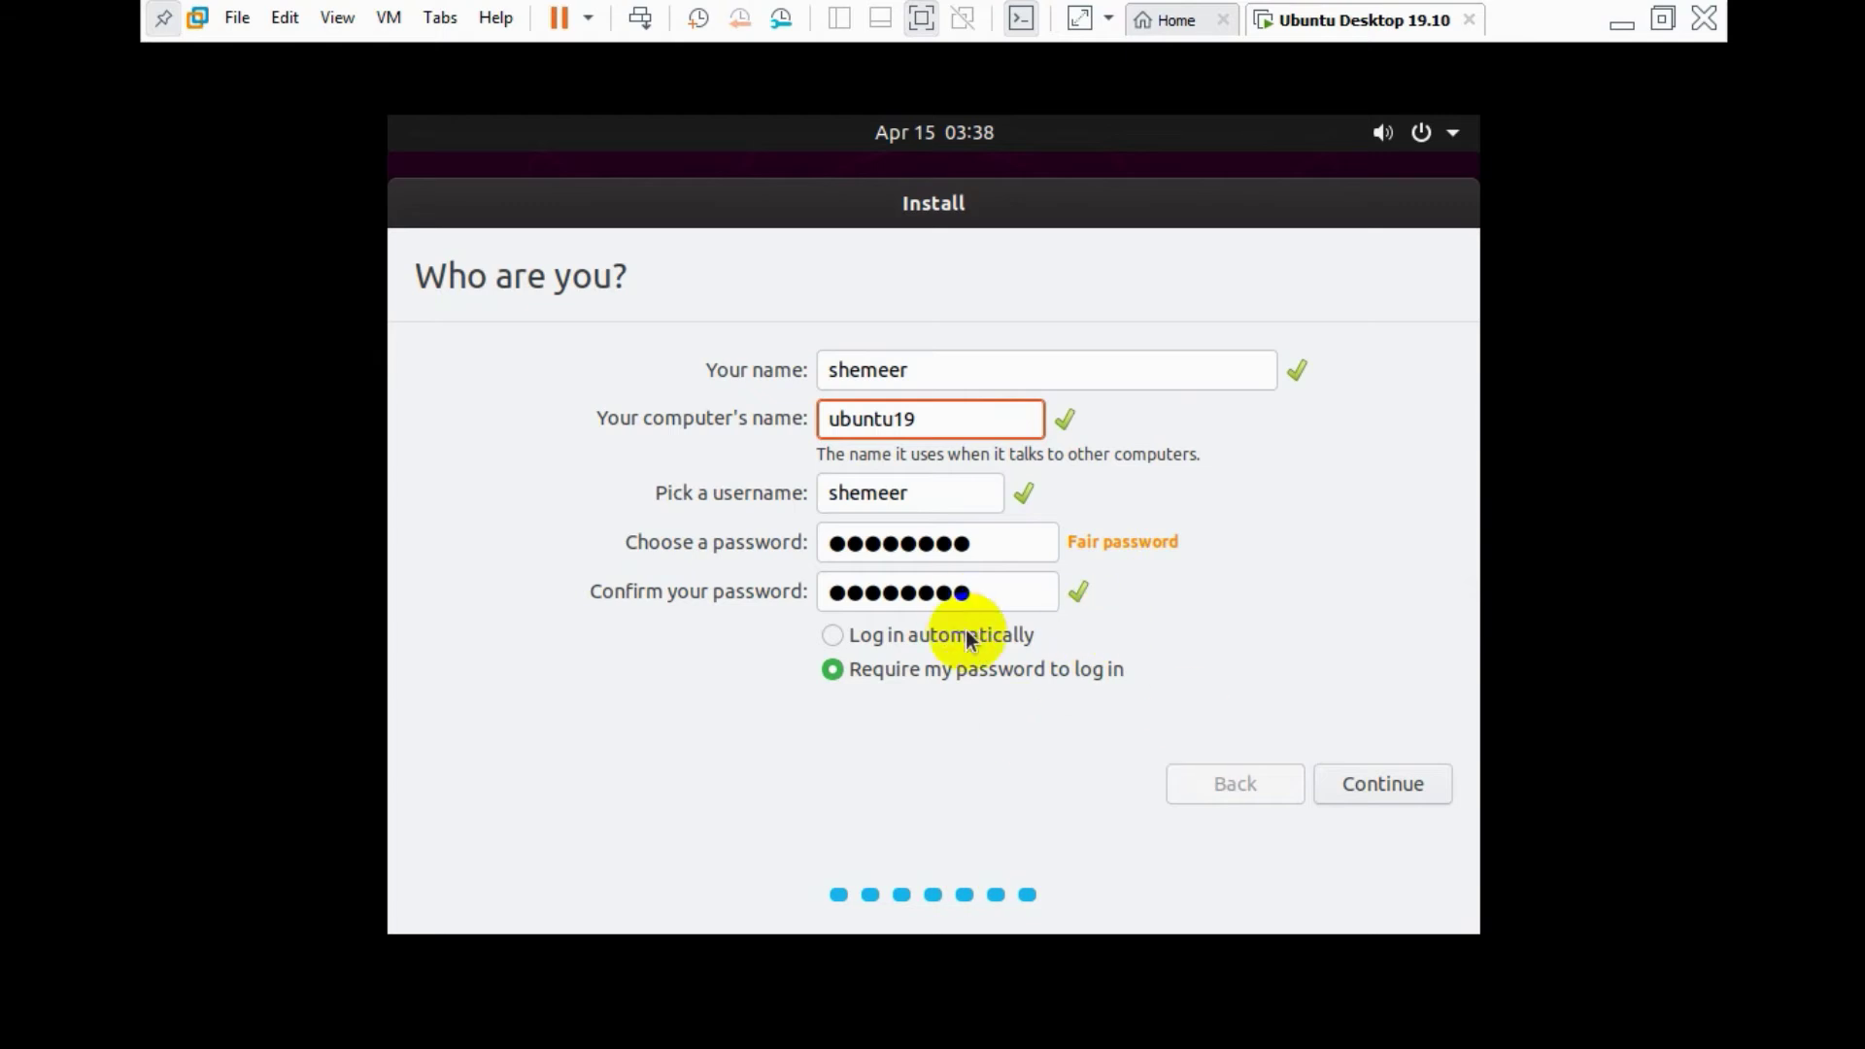
- Retype the account password in both the password and confirmation fields
click(962, 542)
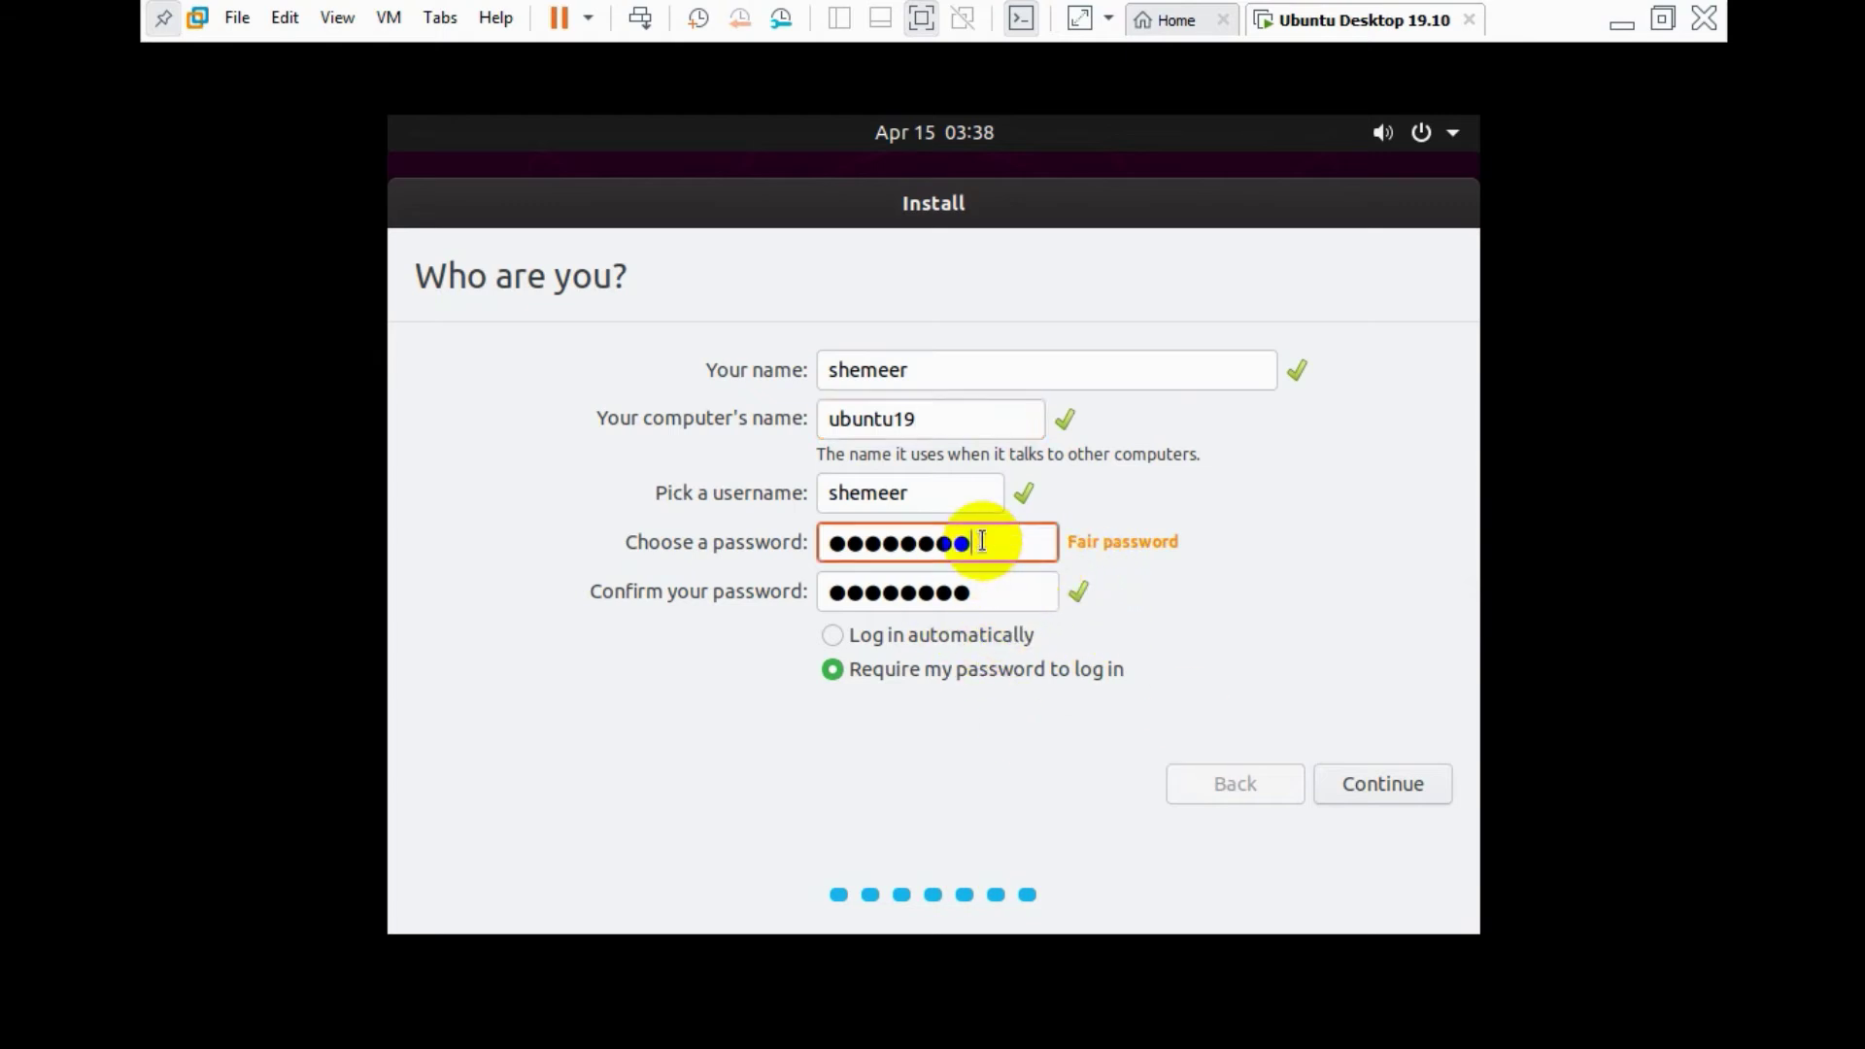
key(BackSpace)
key(BackSpace)
key(BackSpace)
key(BackSpace)
key(BackSpace)
key(BackSpace)
key(BackSpace)
key(BackSpace)
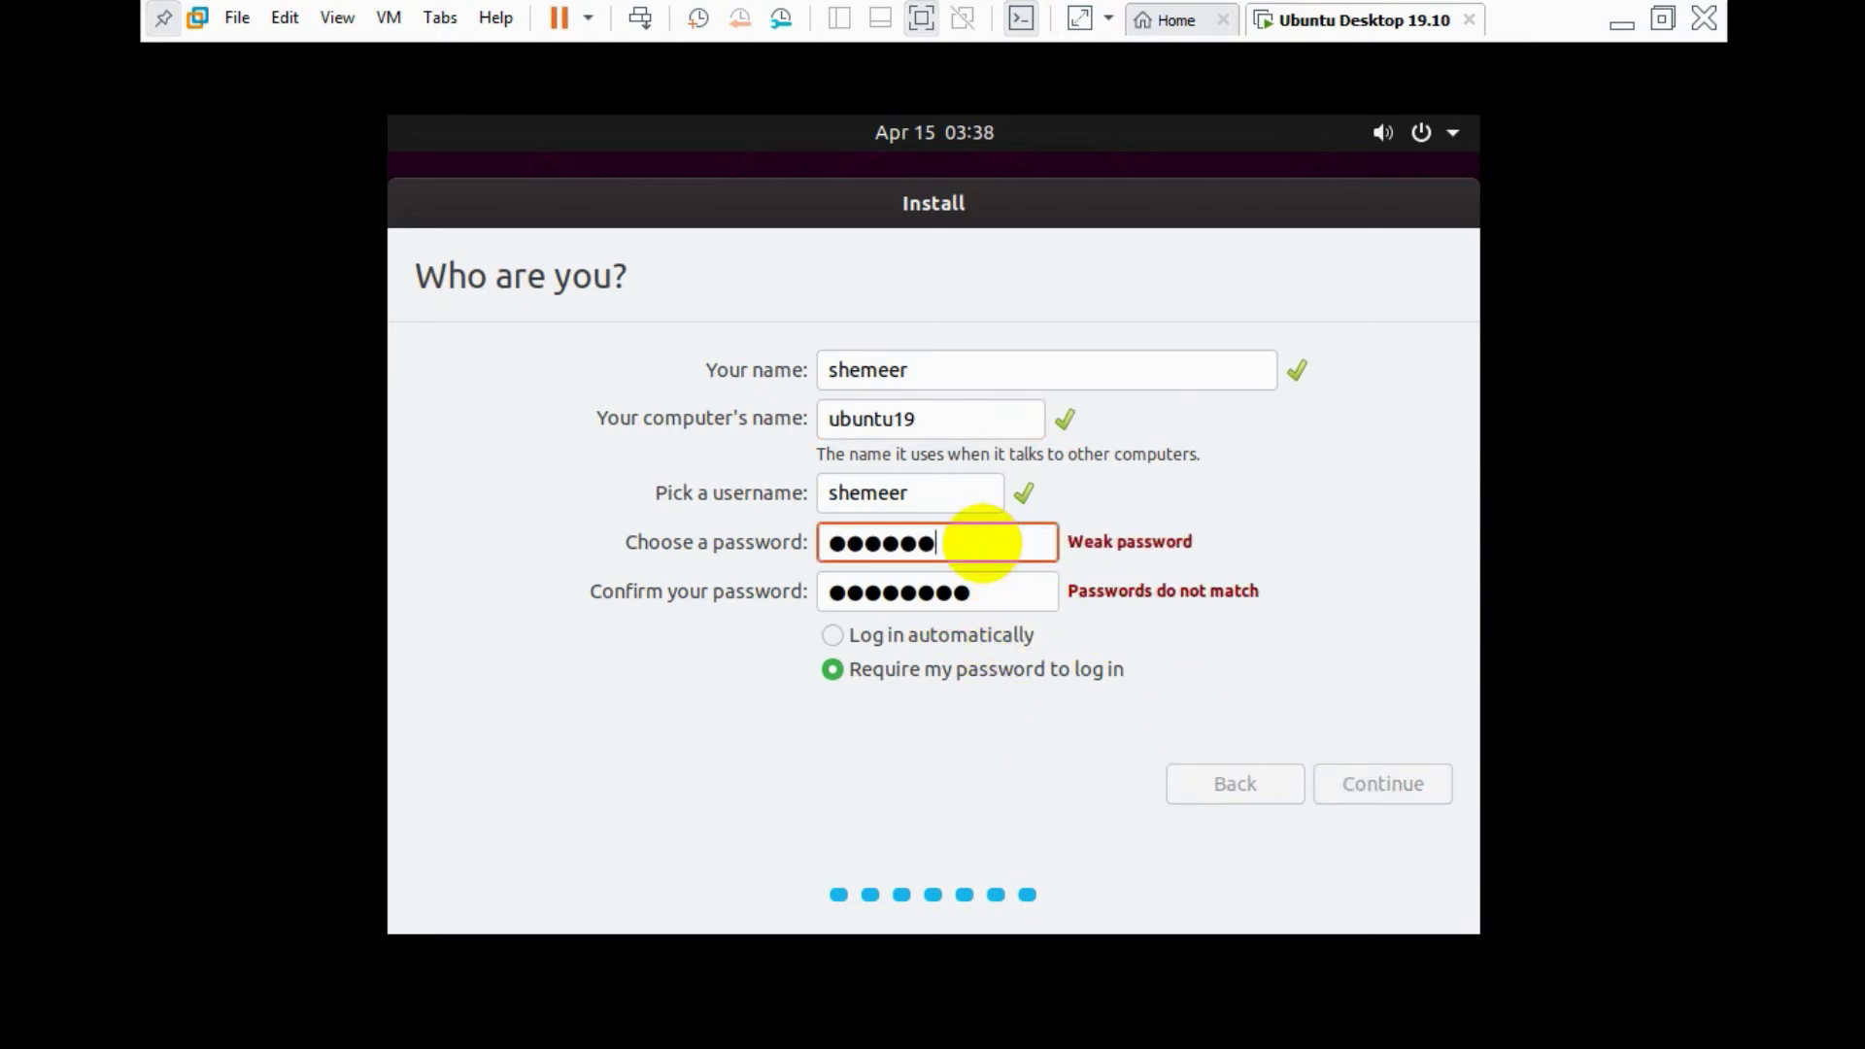
drag(937, 595, 975, 595)
key(BackSpace)
key(BackSpace)
key(BackSpace)
key(BackSpace)
key(BackSpace)
key(BackSpace)
key(BackSpace)
key(BackSpace)
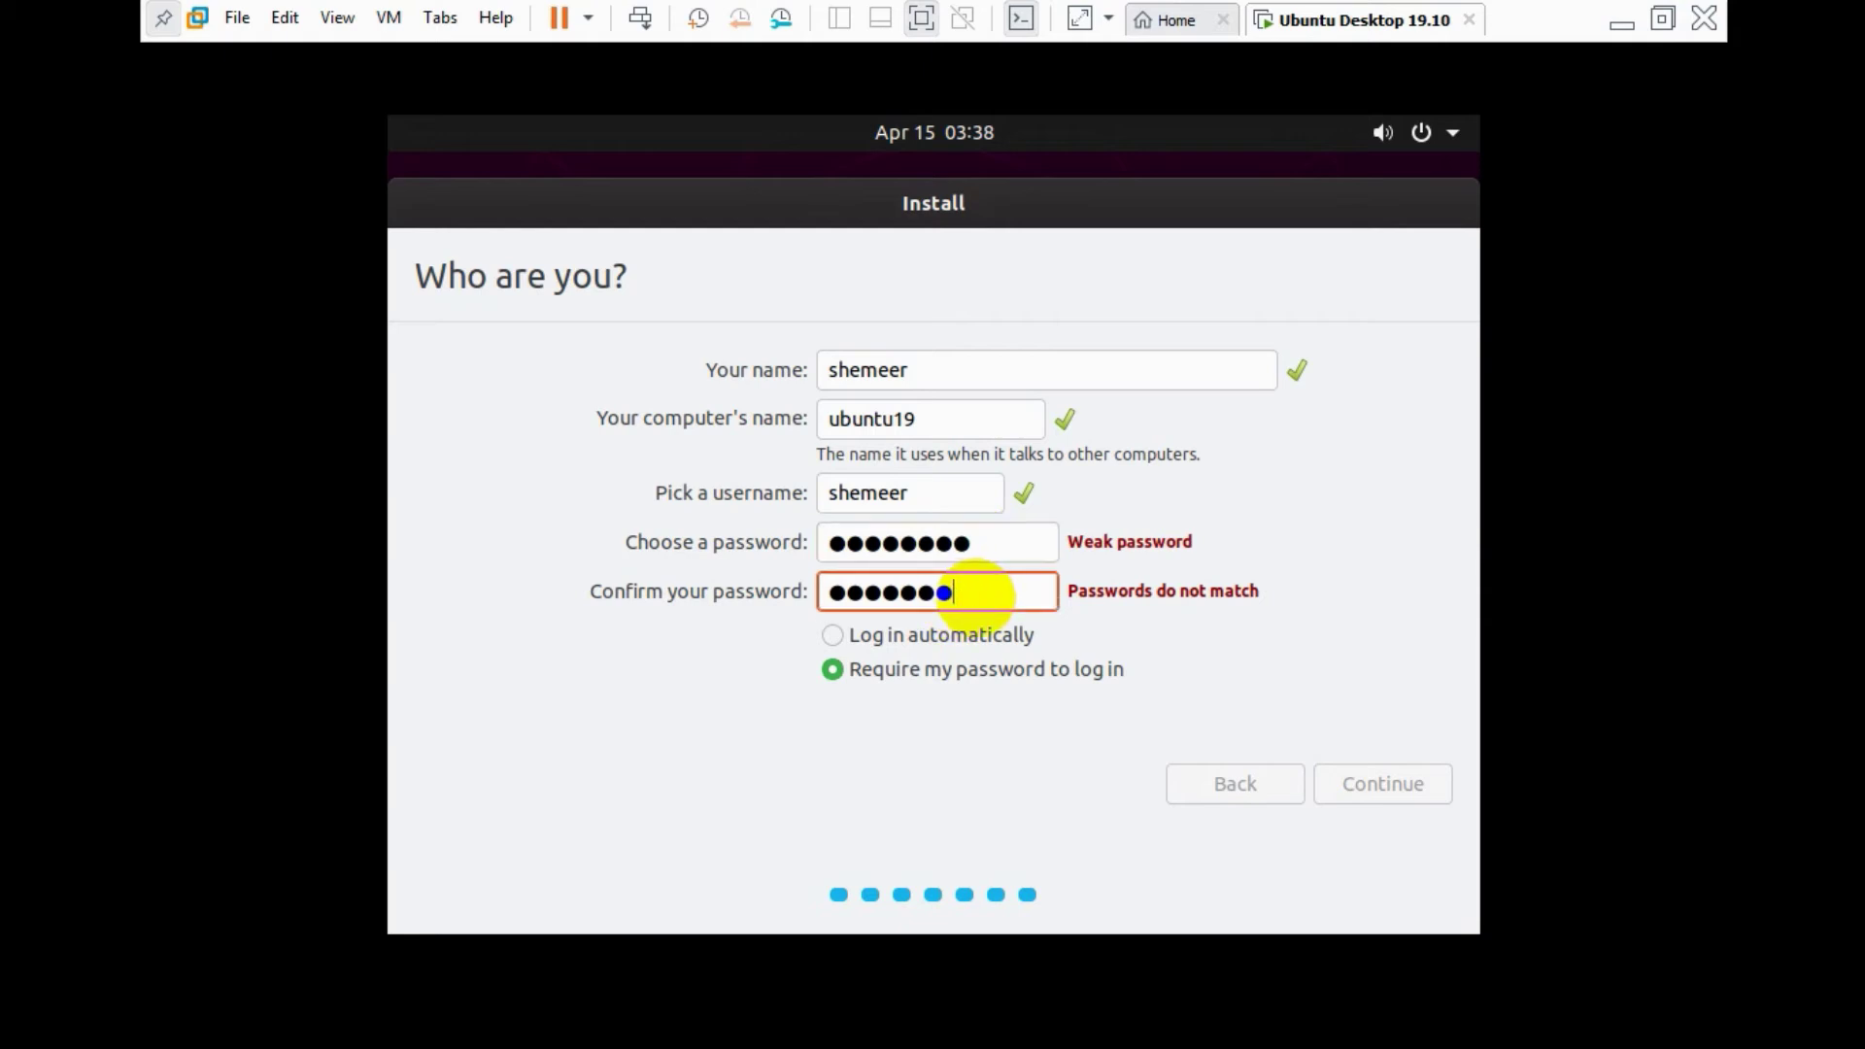
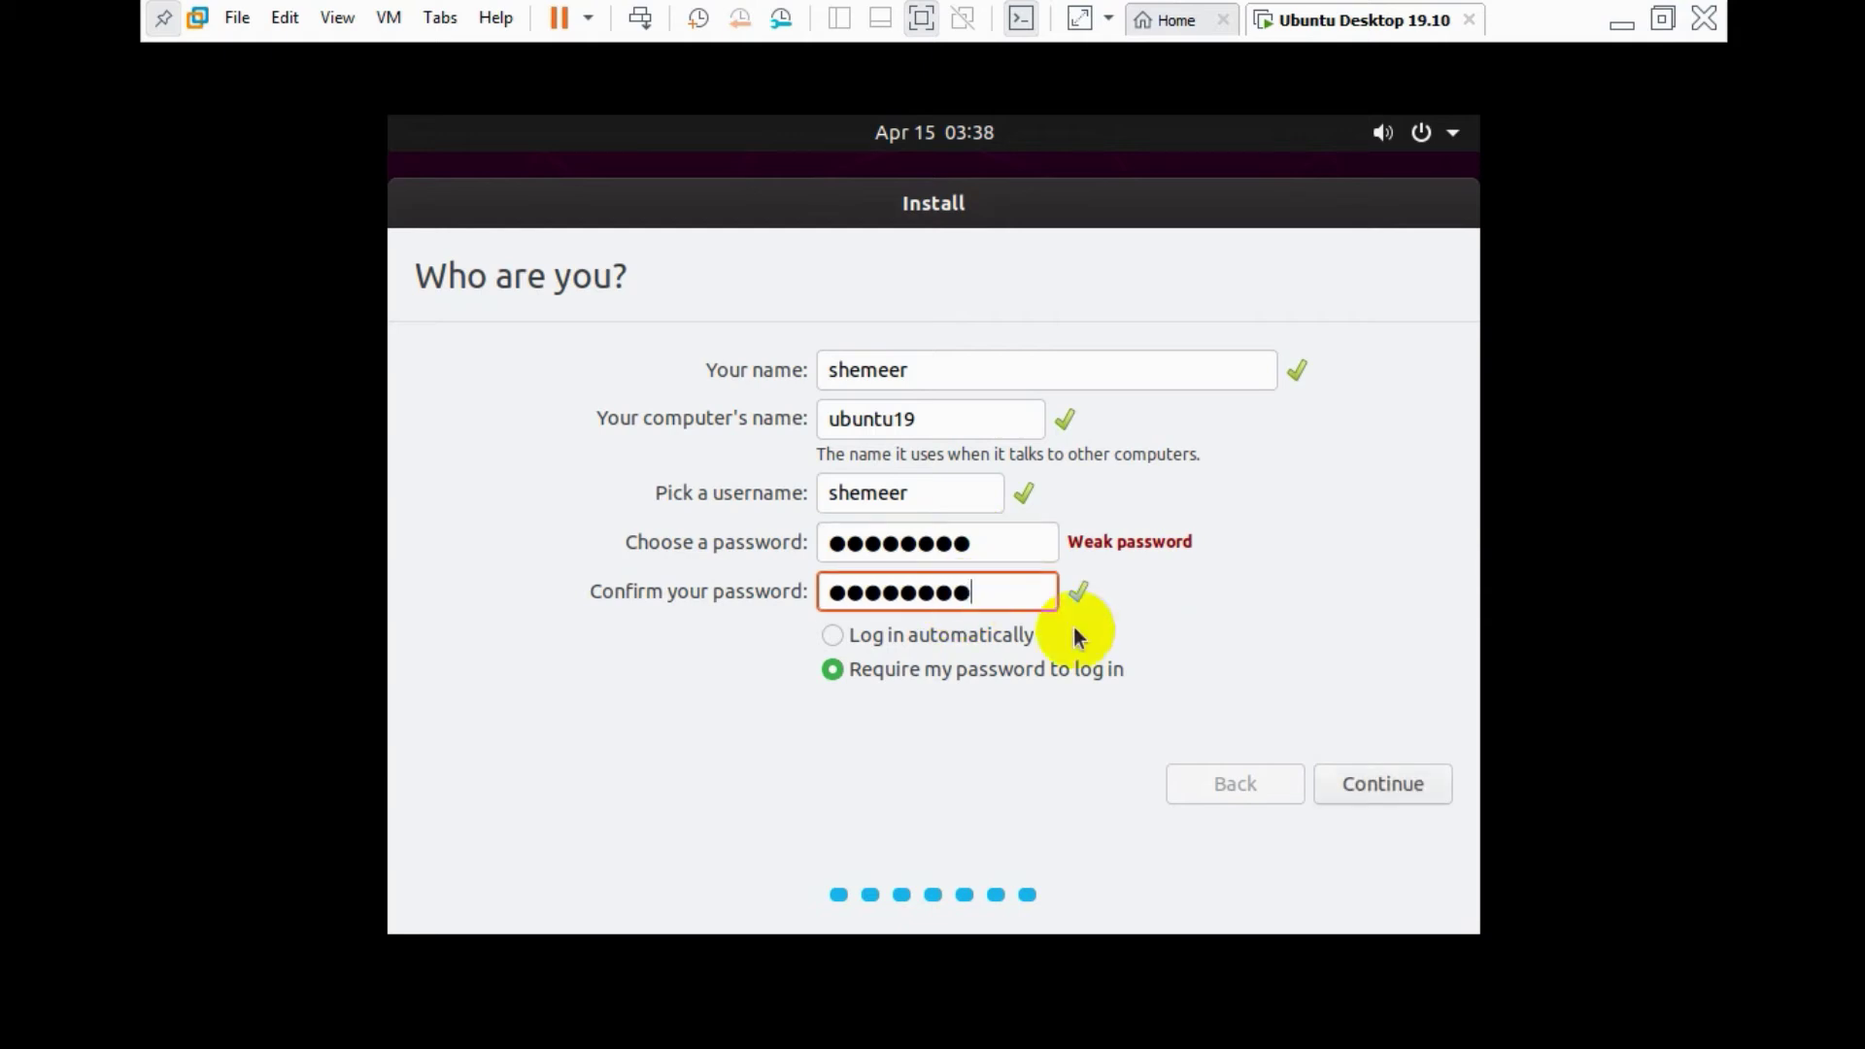
- Accept the Who are you? account details to start installing Ubuntu
click(1353, 775)
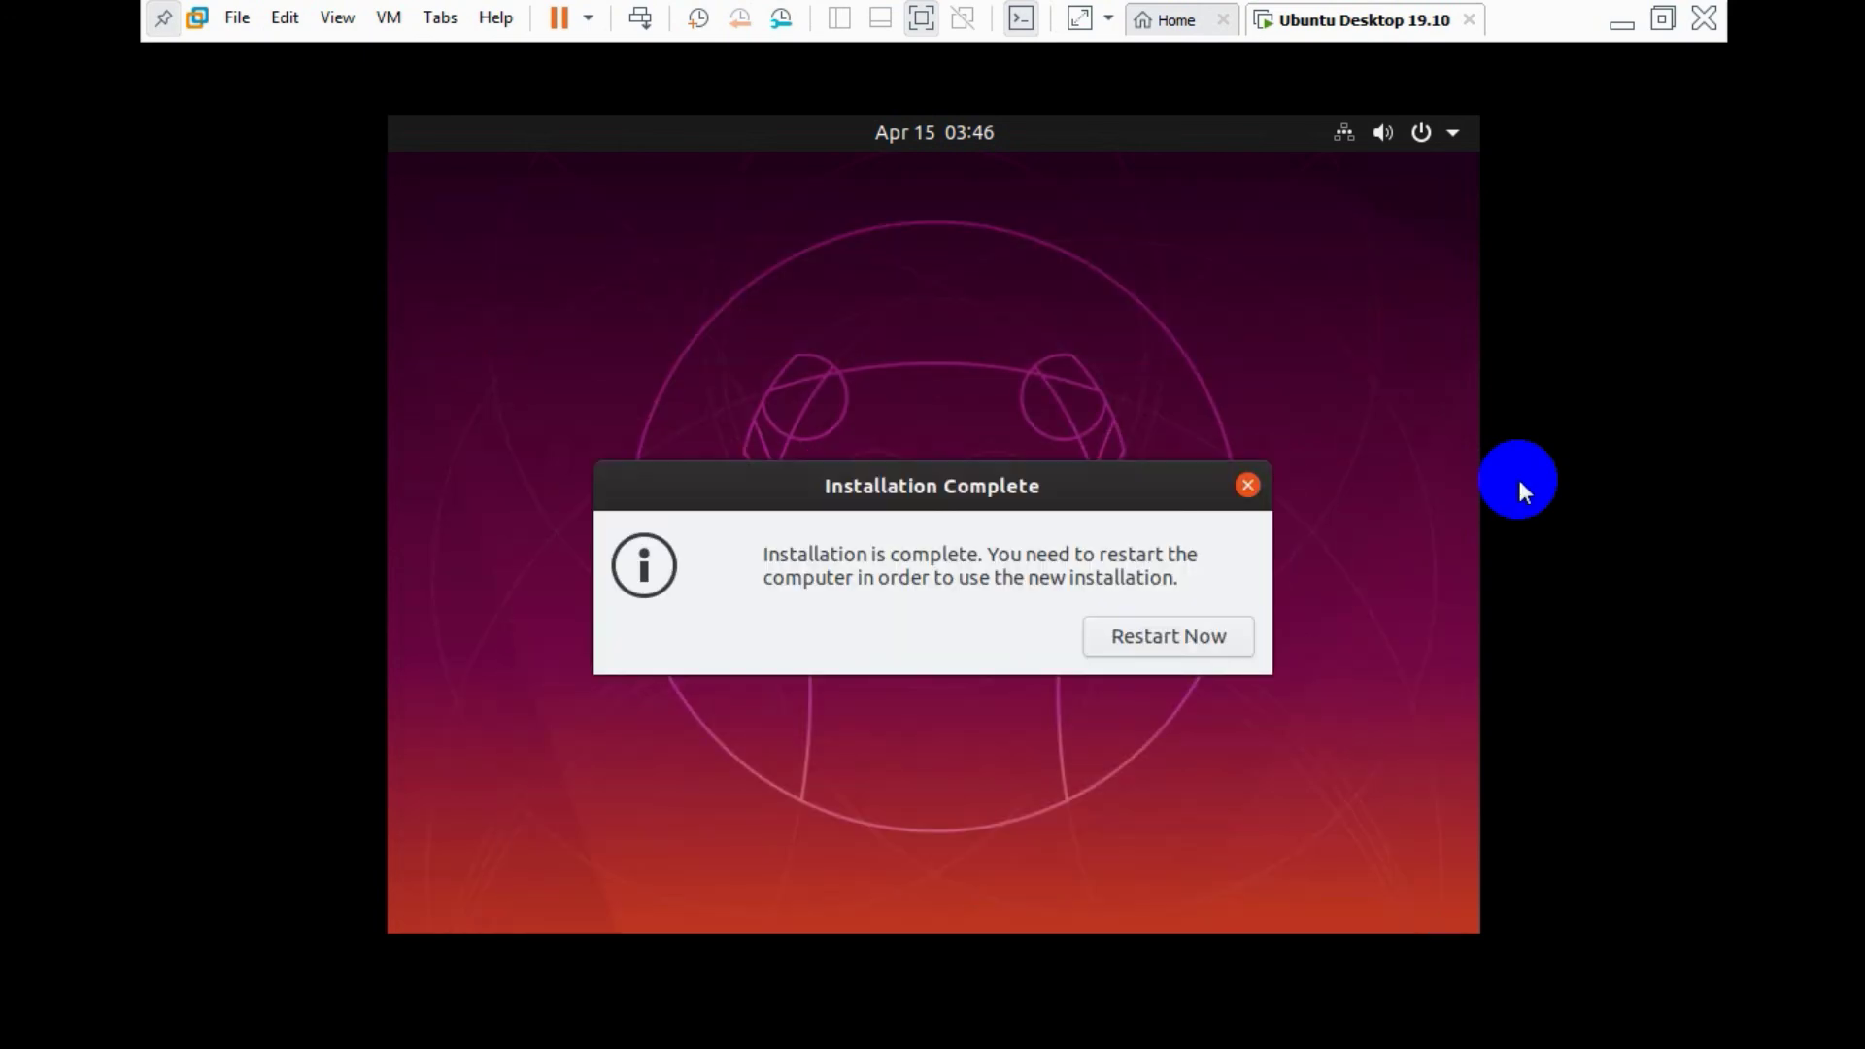
- Restart into the new installation, confirming the installation medium is removed
click(1172, 644)
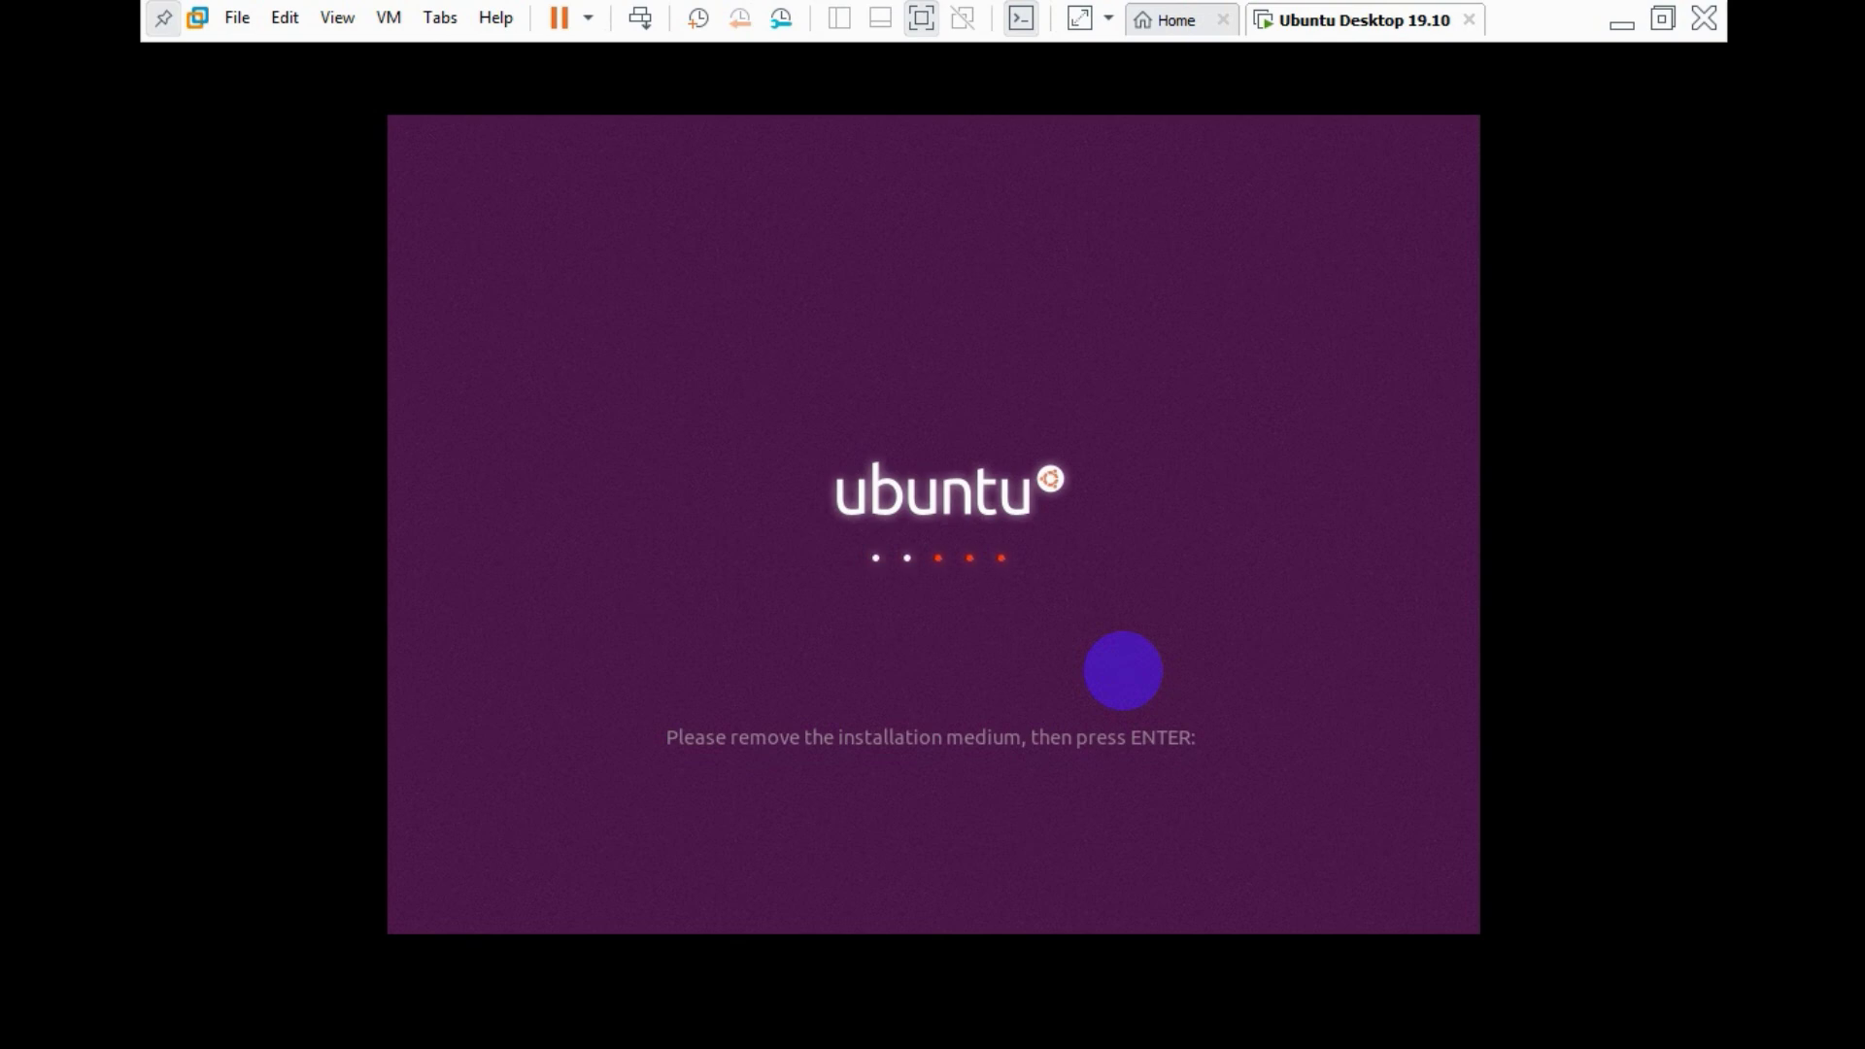
key(Return)
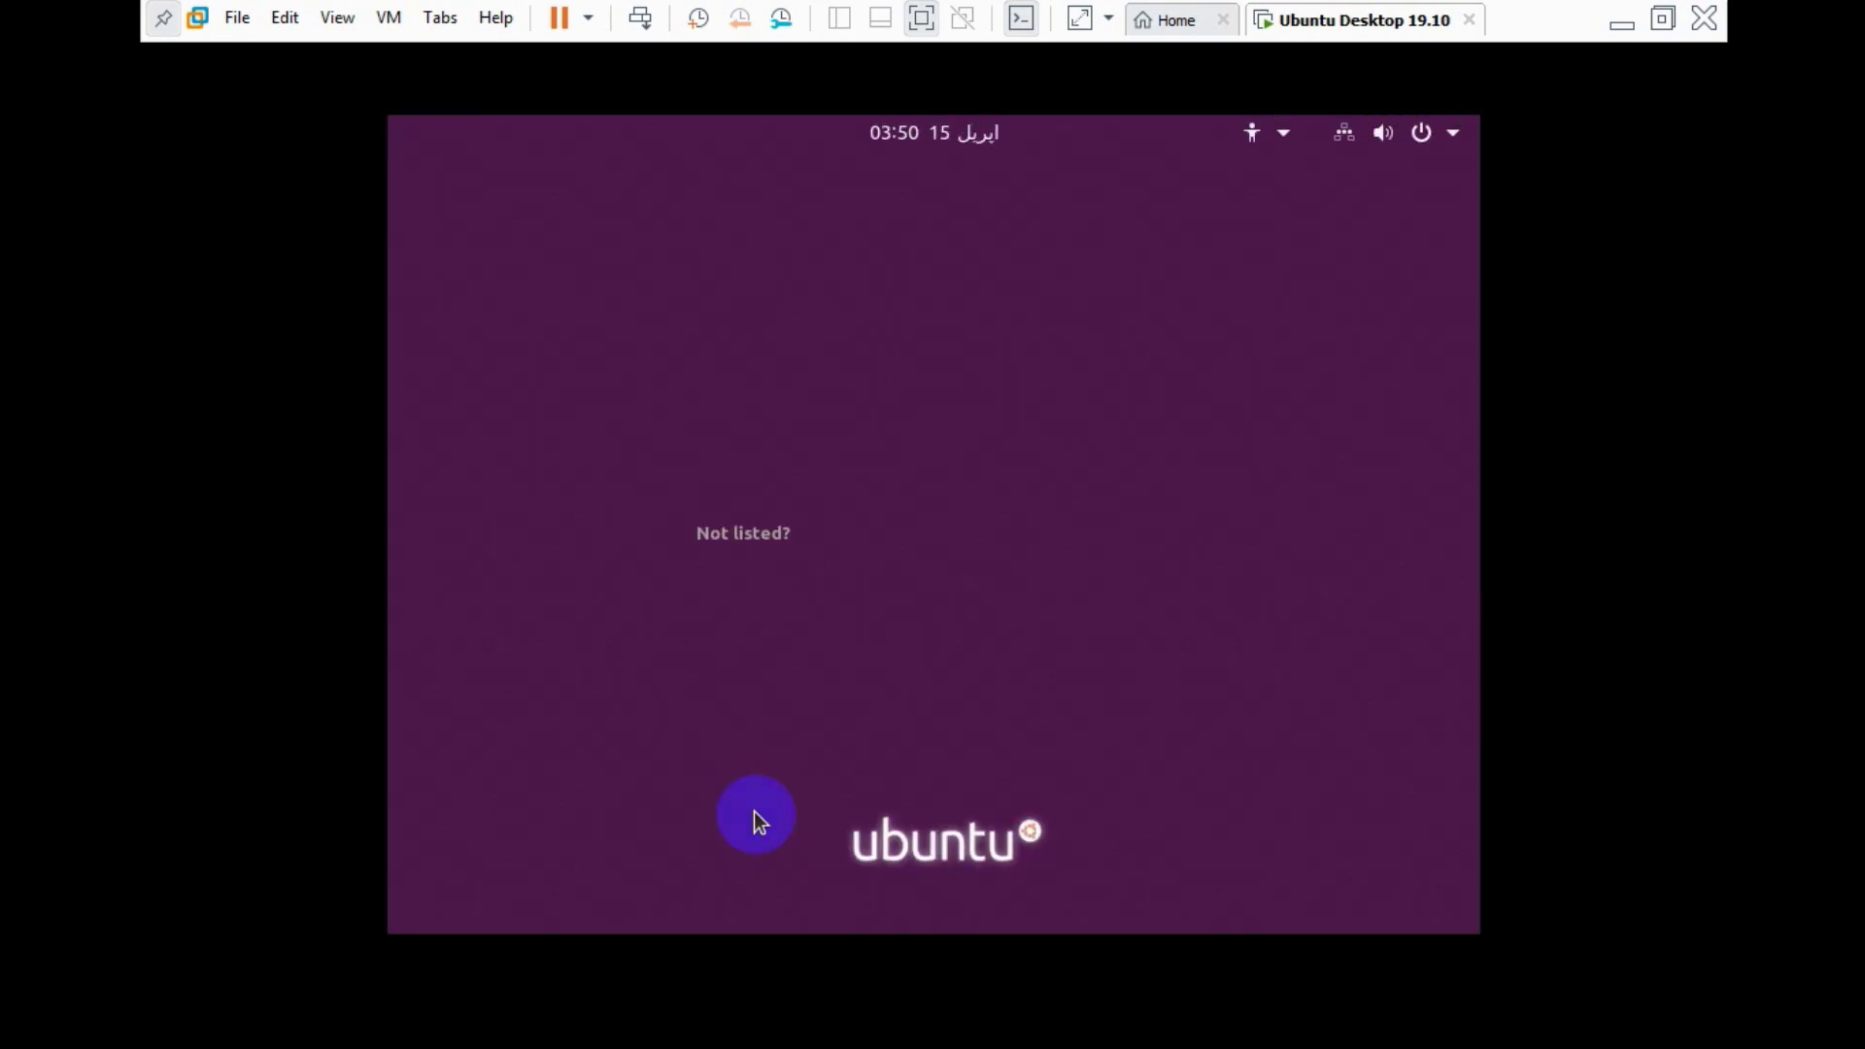
- Log in via Not listed? with the new account's username and password
click(910, 584)
text(shemeer)
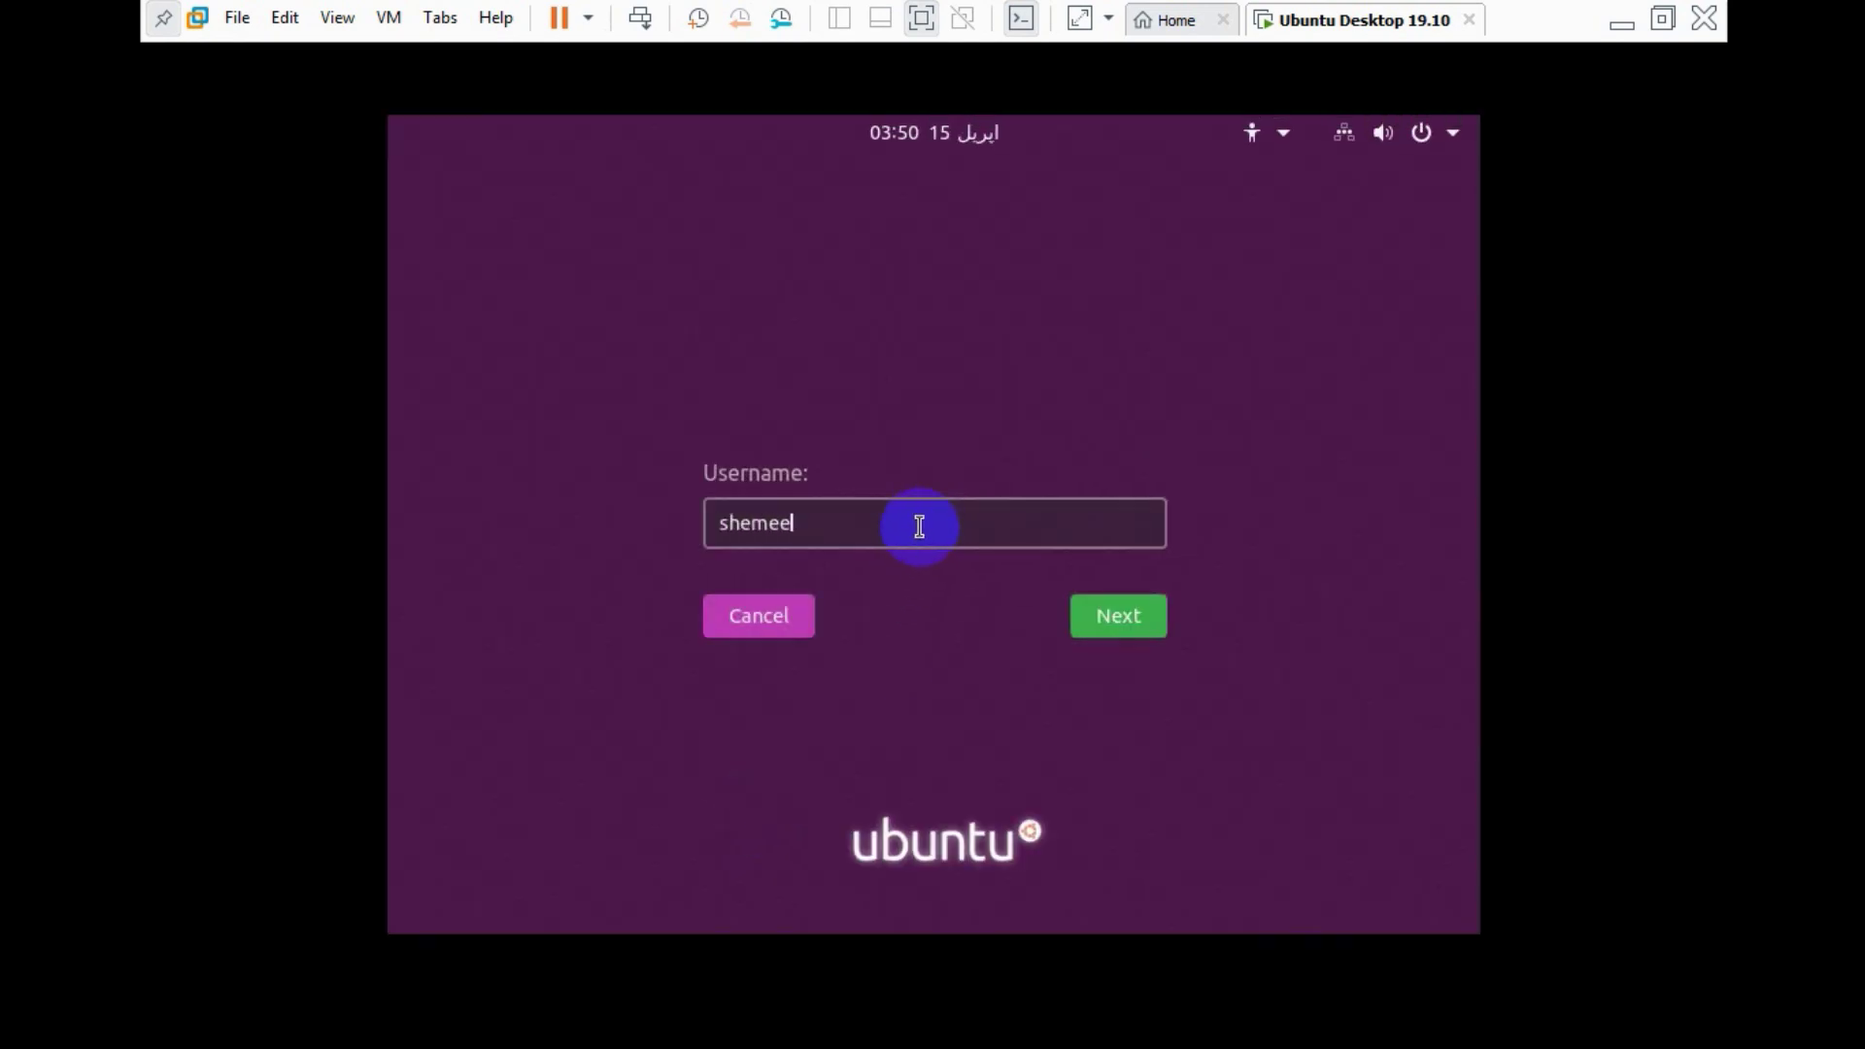
key(Return)
text(********)
key(Return)
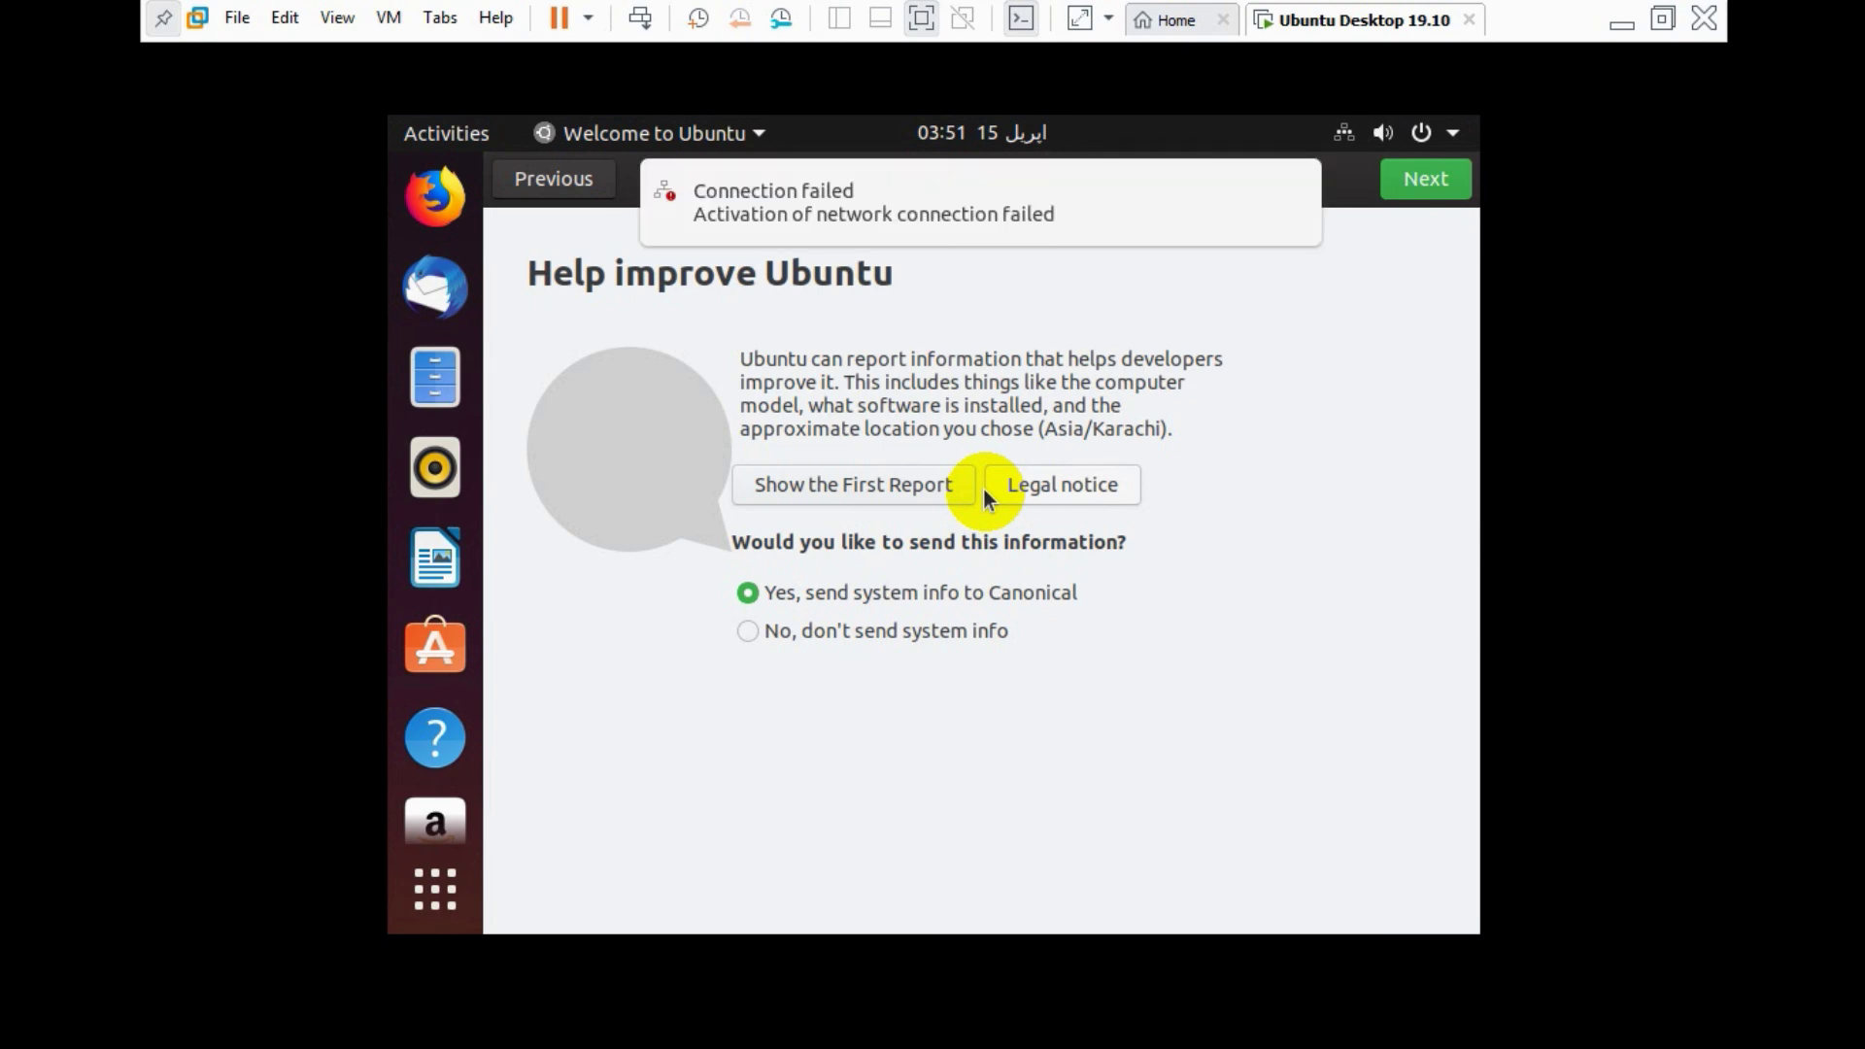
- Dismiss the connection-failed notice and advance past the Help improve Ubuntu and Privacy pages
click(923, 221)
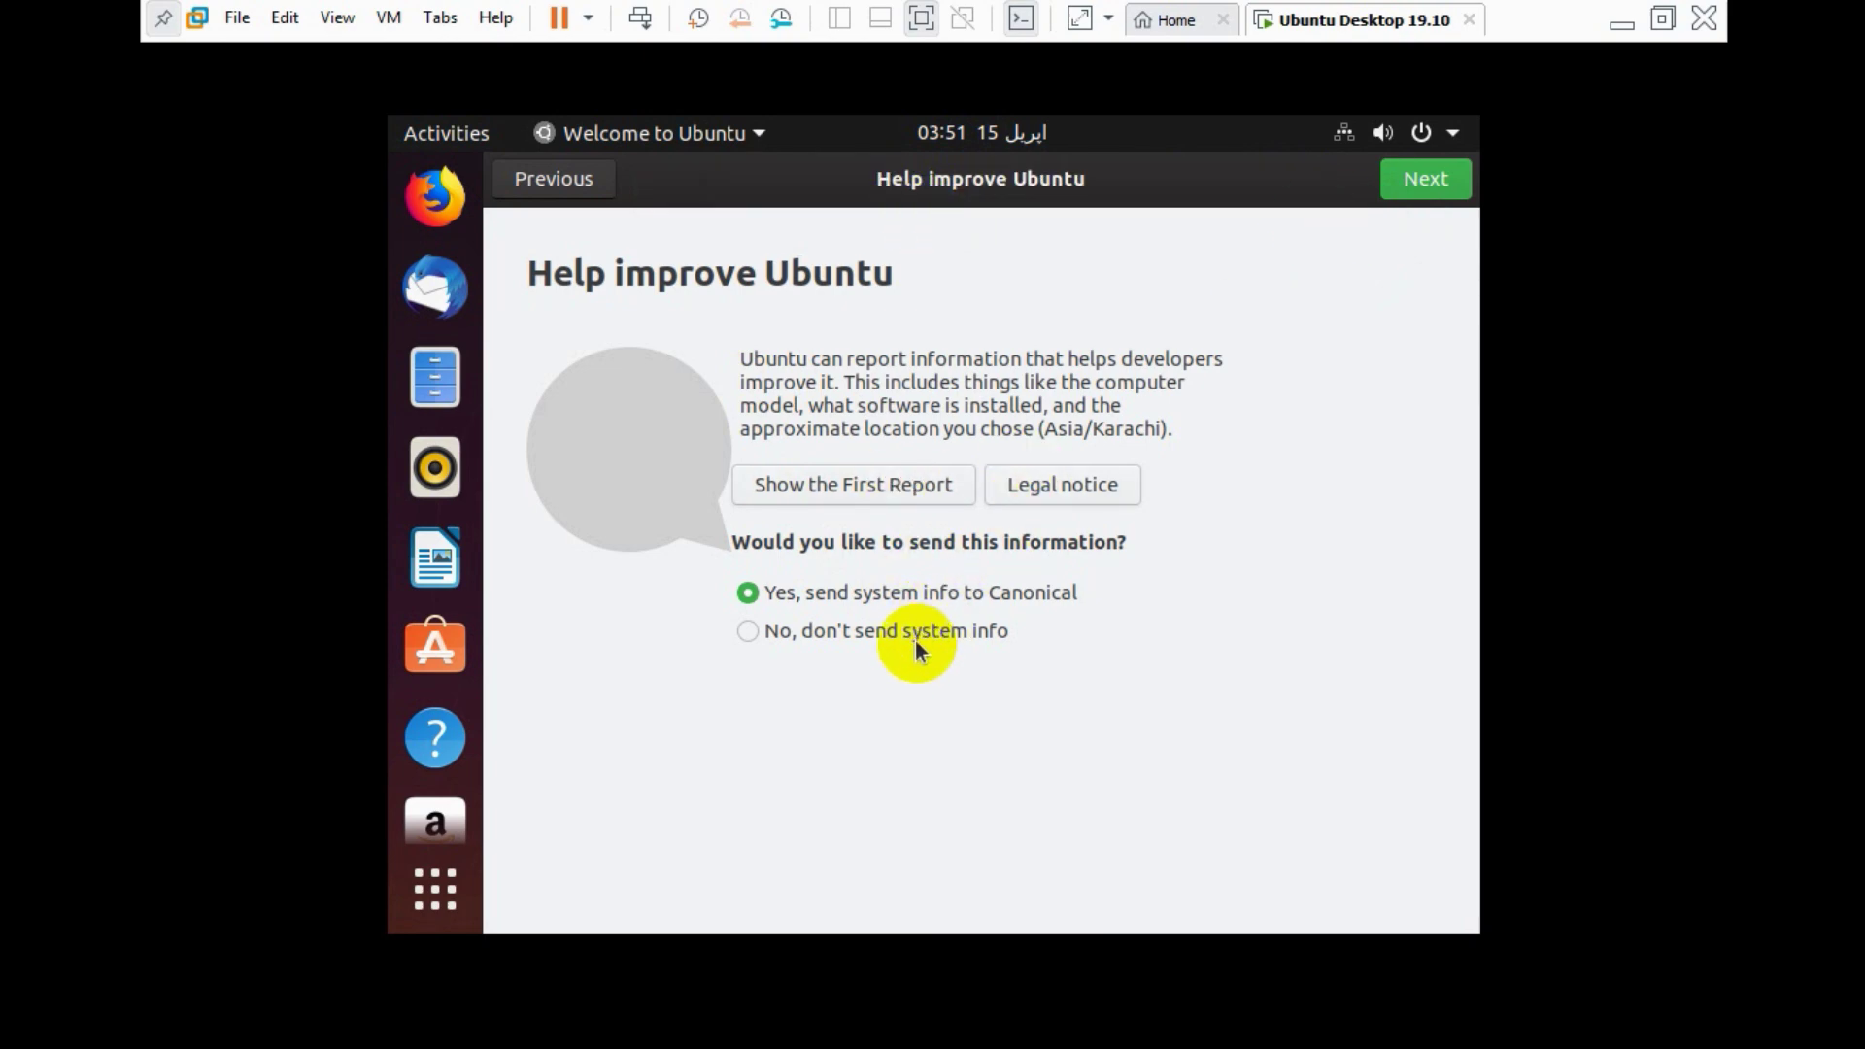
click(1423, 191)
click(1424, 189)
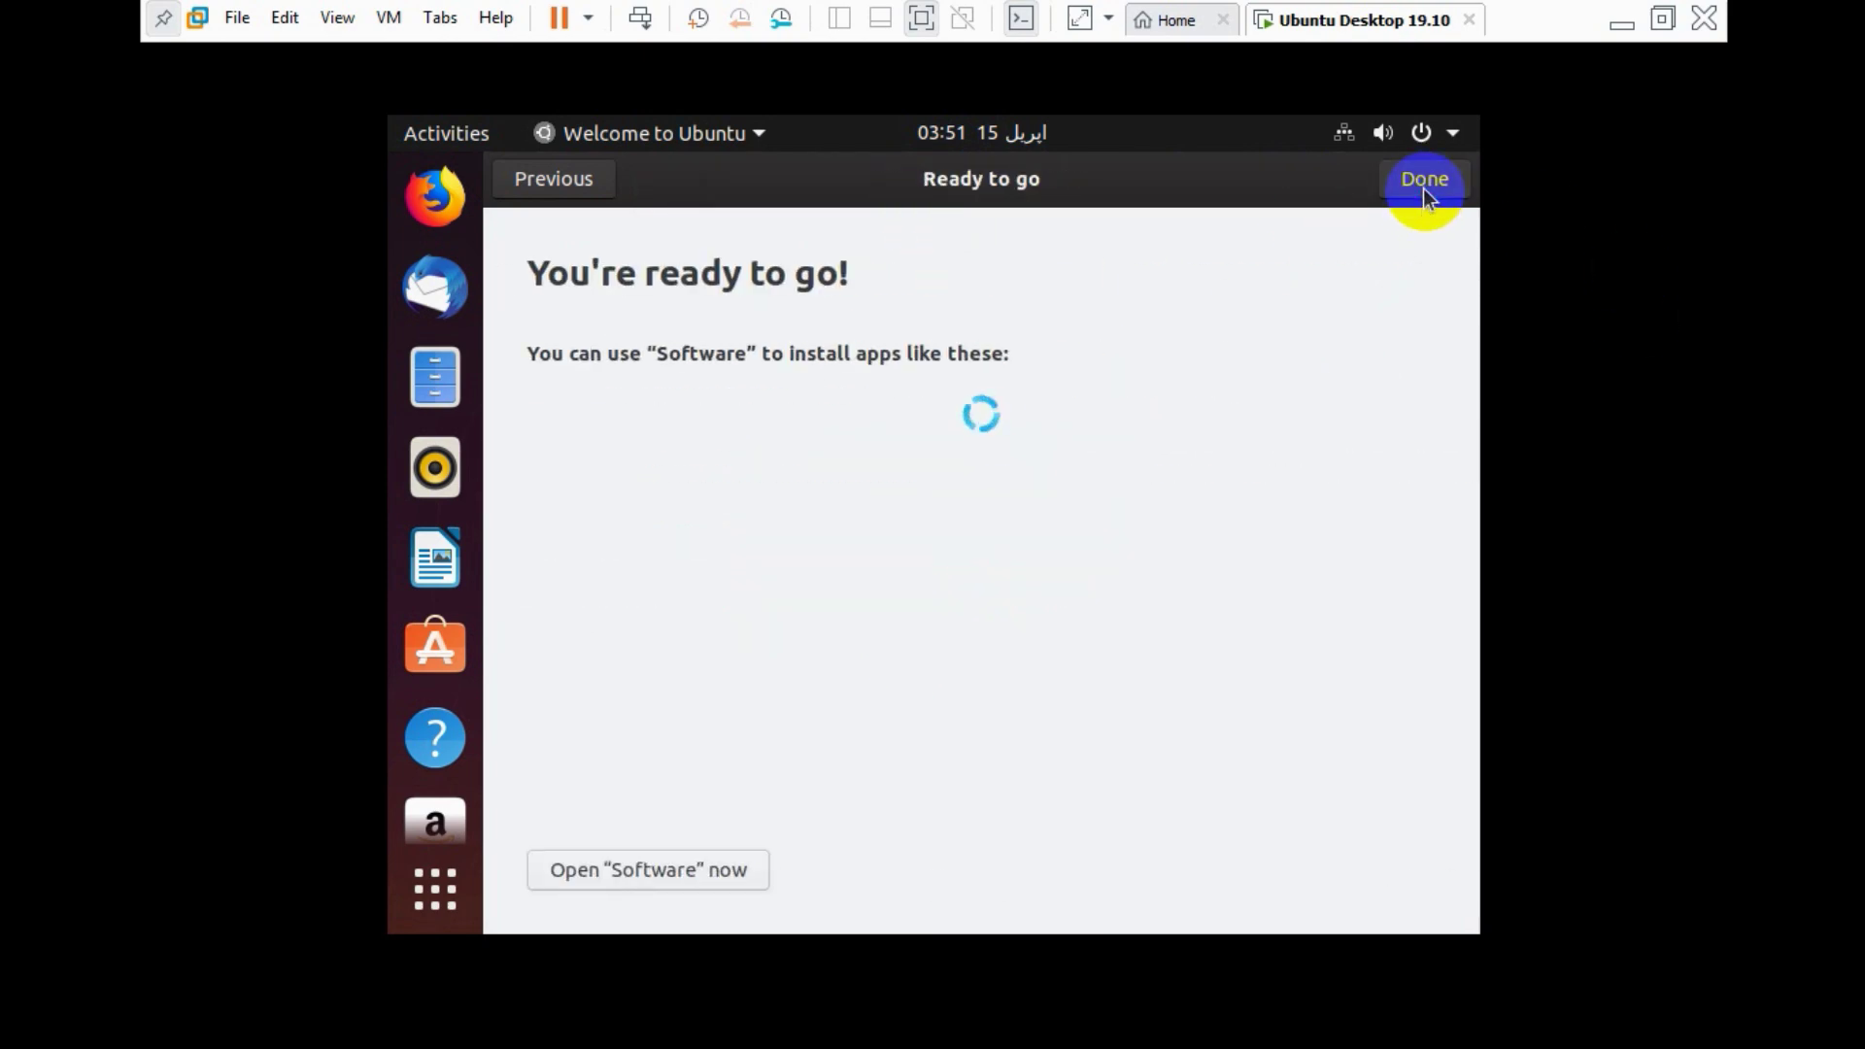